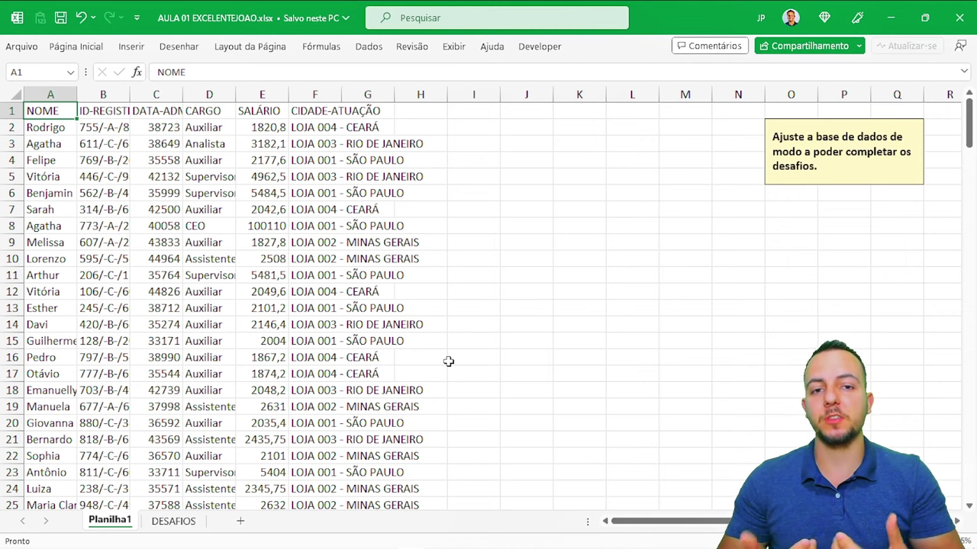
Step: Review the questions on the DESAFIOS sheet against the data on Planilha1, ending on Planilha1
key("ctrl+Page_Down")
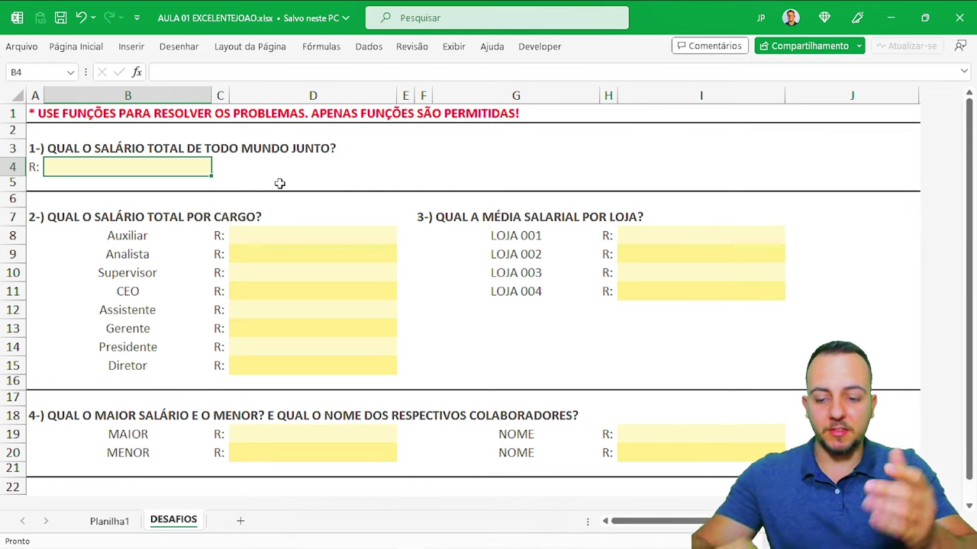
key("ctrl+Page_Up")
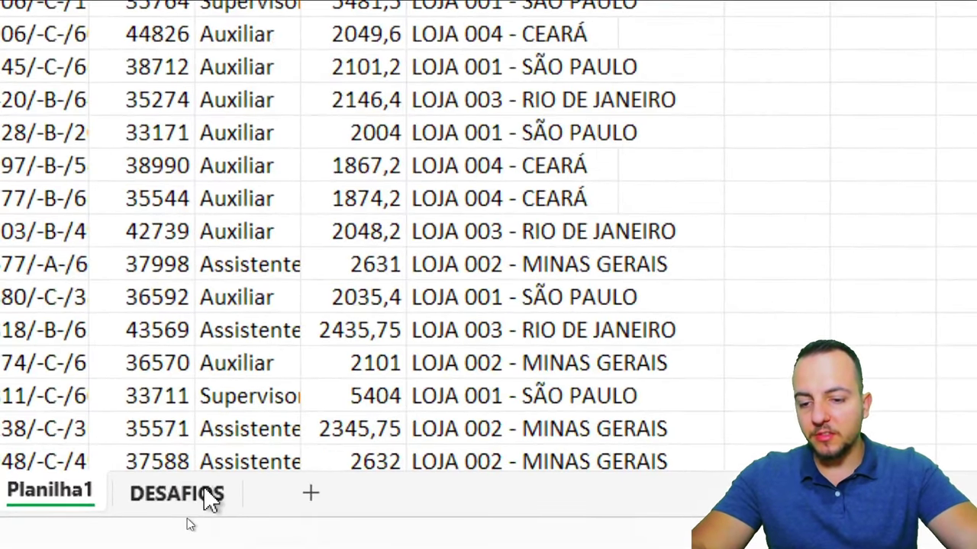
left_click(206, 492)
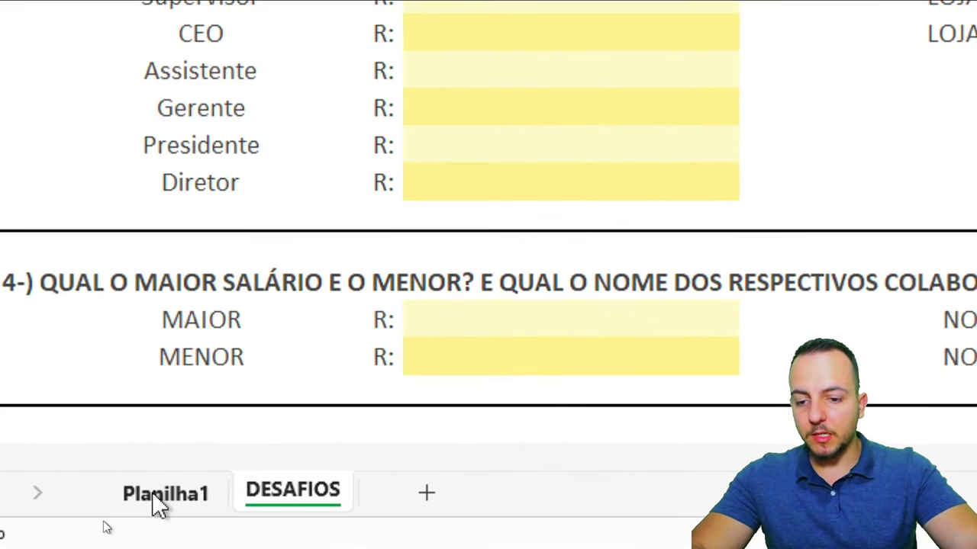
left_click(106, 521)
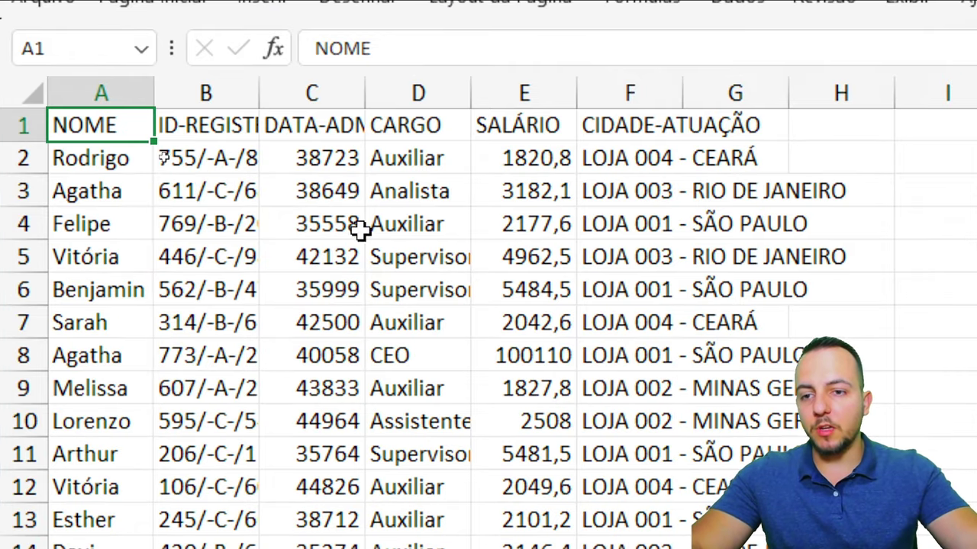
Step: Auto-fit the widths of columns A through F to their contents
left_click(122, 96)
left_click_drag(122, 97, 659, 96)
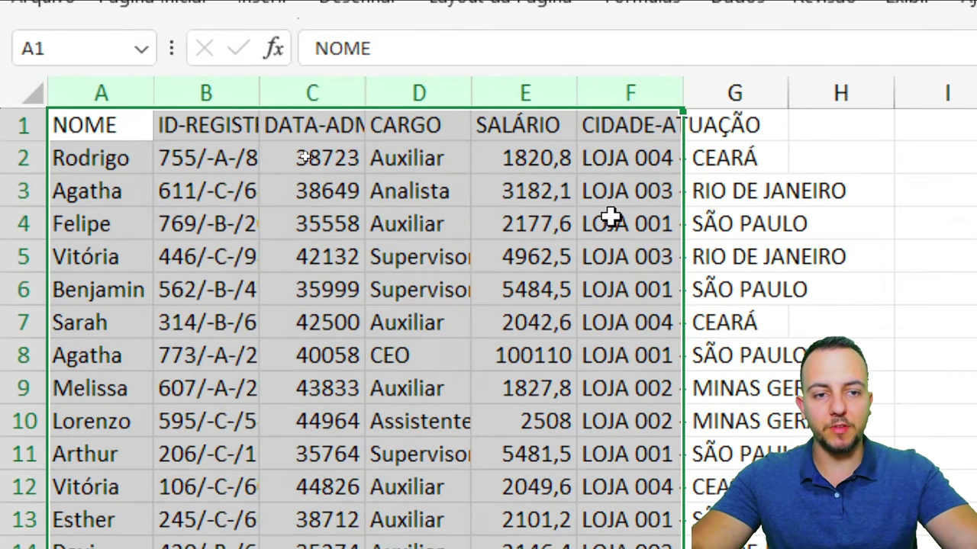
double_click(153, 92)
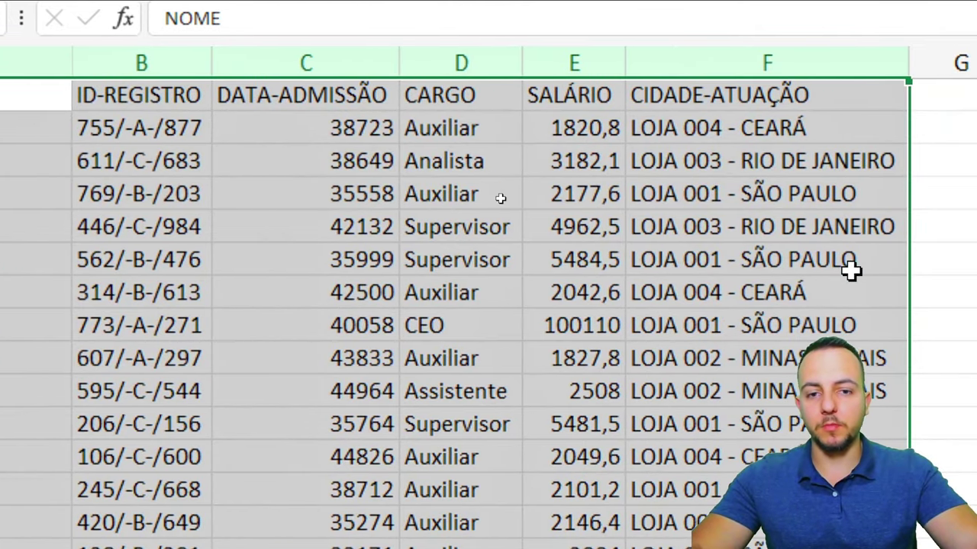
left_click(877, 264)
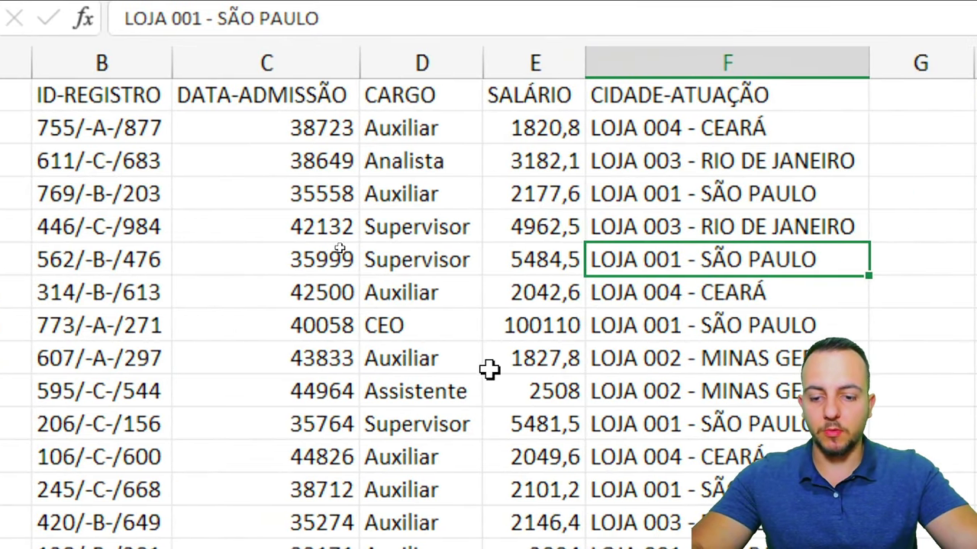
left_click_drag(170, 70, 368, 116)
left_click_drag(237, 134, 178, 195)
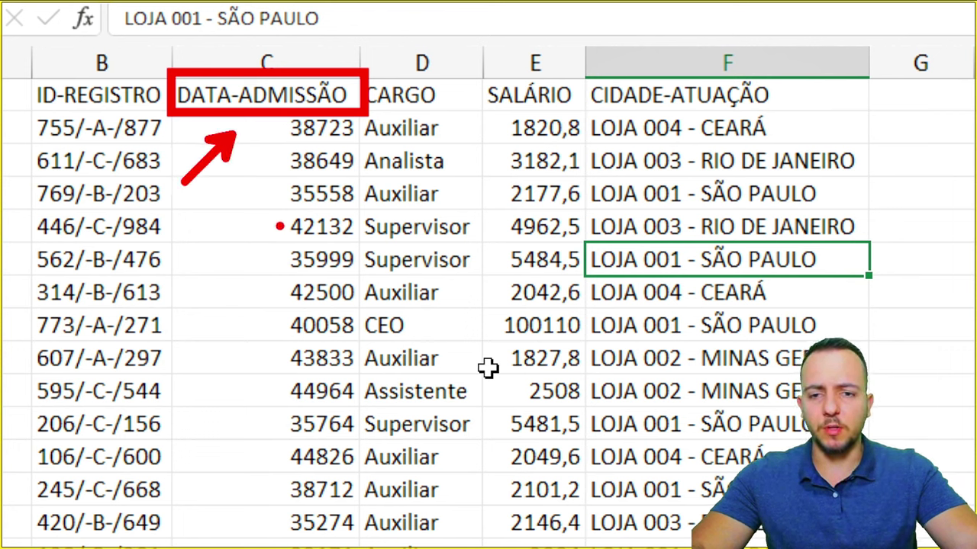
key("ctrl+z")
mouse_move(272, 107)
left_mouse_down()
mouse_move(353, 304)
mouse_move(361, 495)
left_mouse_up()
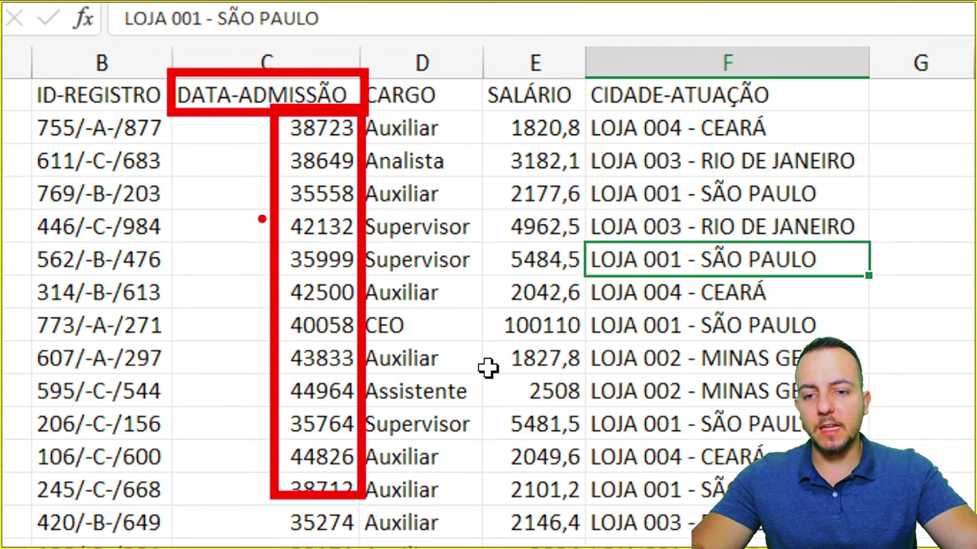
mouse_move(214, 205)
left_mouse_down()
mouse_move(262, 222)
mouse_move(221, 242)
left_mouse_up()
left_click_drag(174, 219, 263, 223)
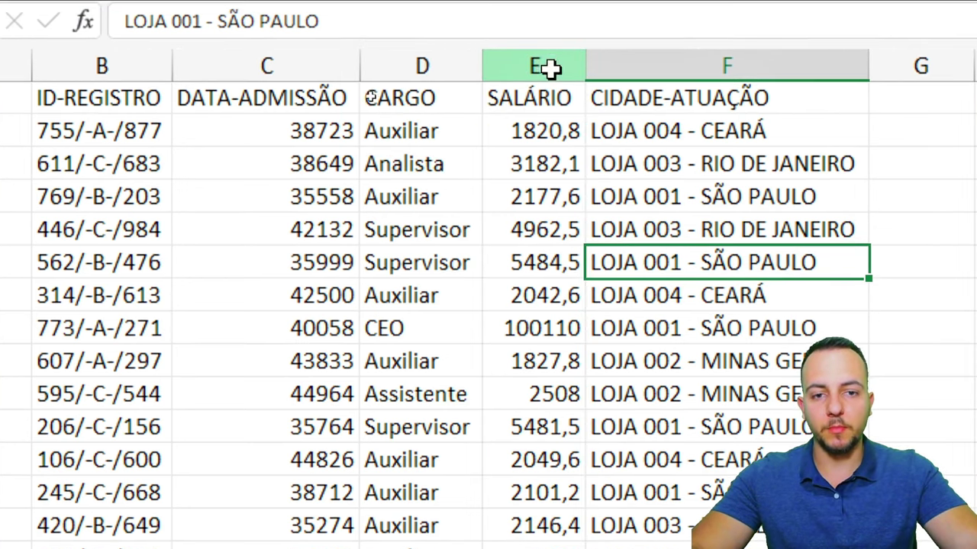
Step: Apply the R$ accounting number format to the whole SALÁRIO column
left_click(538, 63)
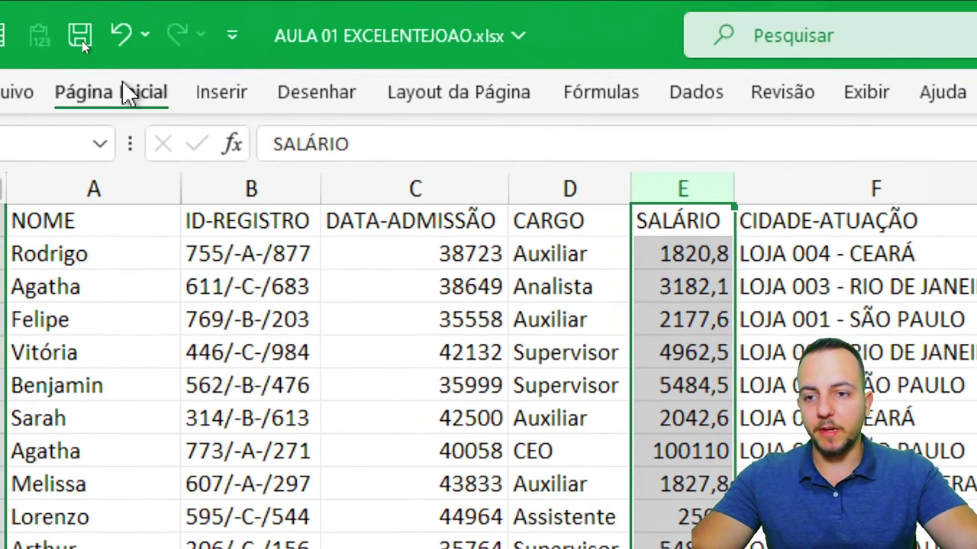
left_click(122, 90)
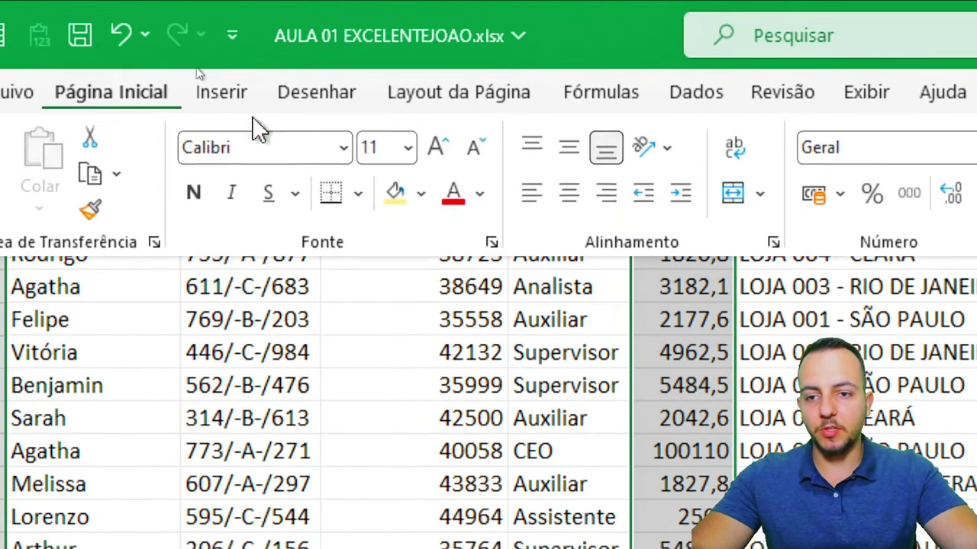
left_click(548, 200)
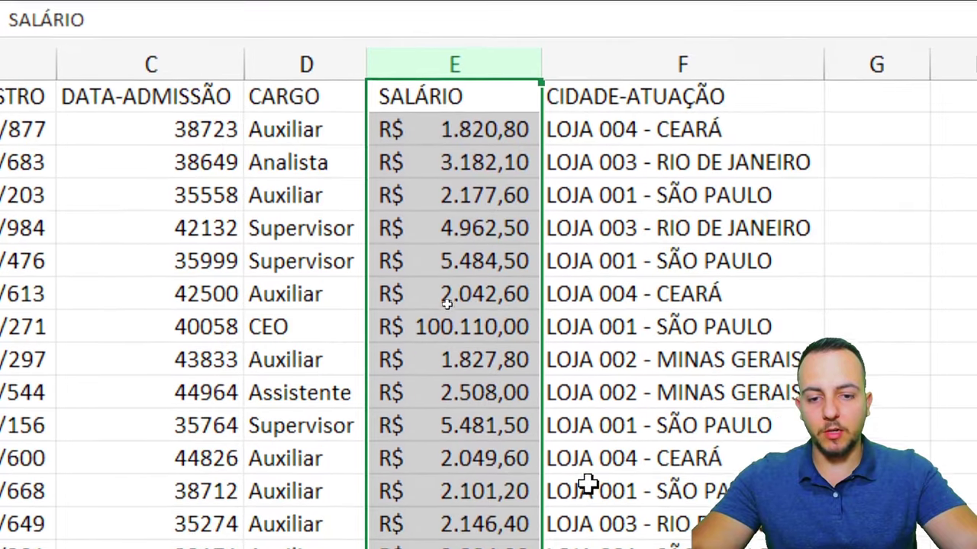
left_click(488, 260)
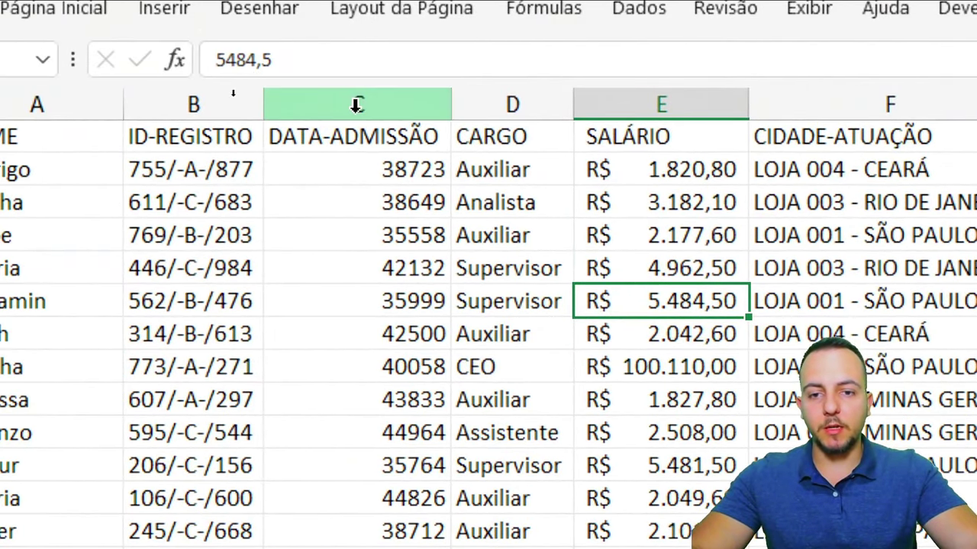
Step: Format the whole DATA-ADMISSÃO column with the short date format (Data Abreviada)
left_click(357, 105)
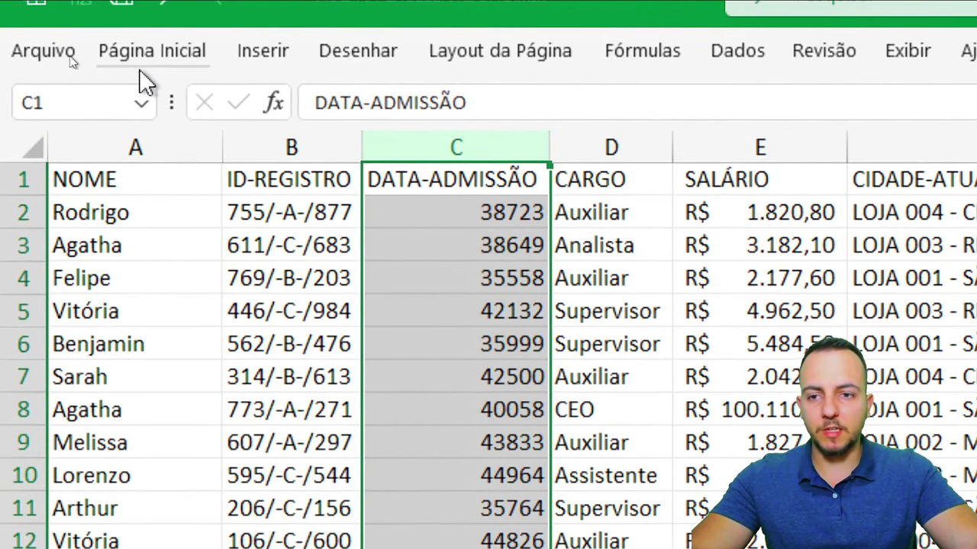
left_click(143, 67)
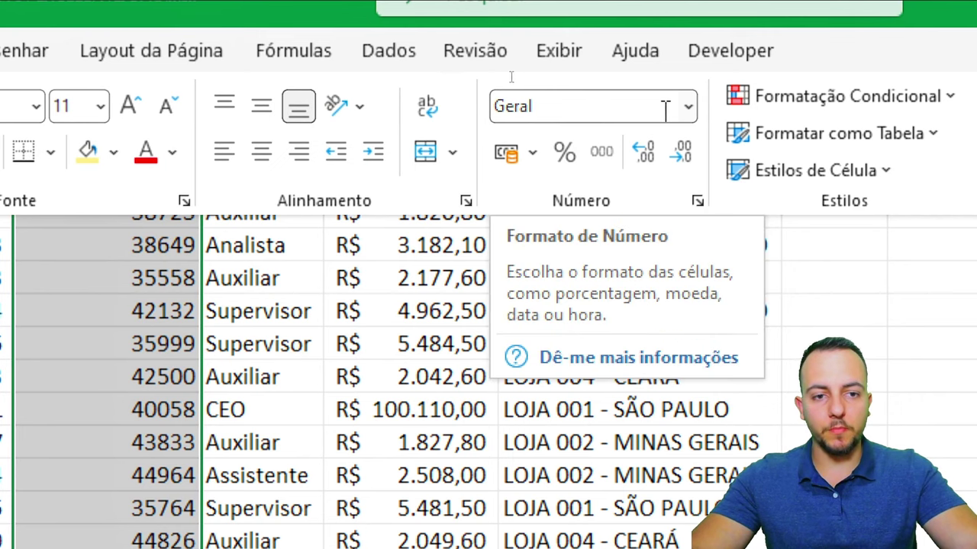
left_click(689, 108)
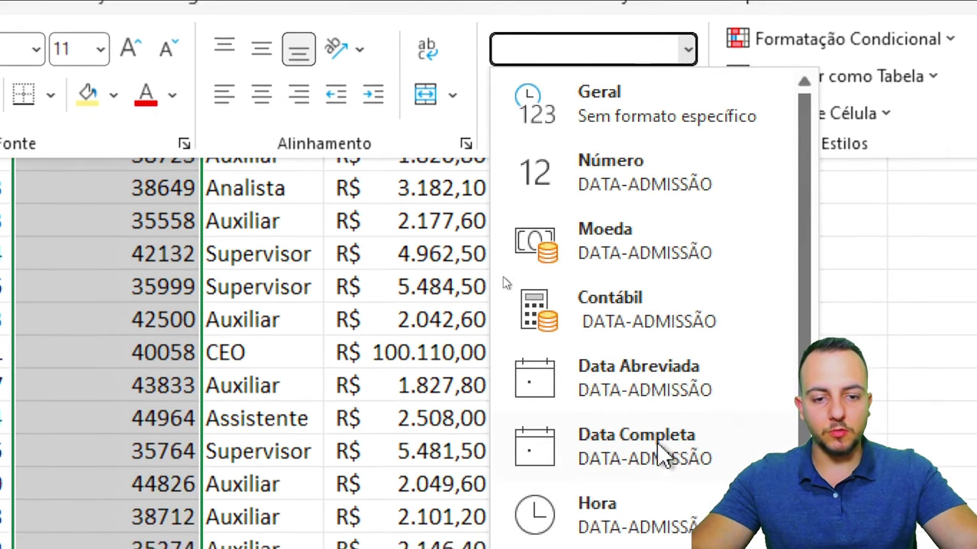
left_click(647, 371)
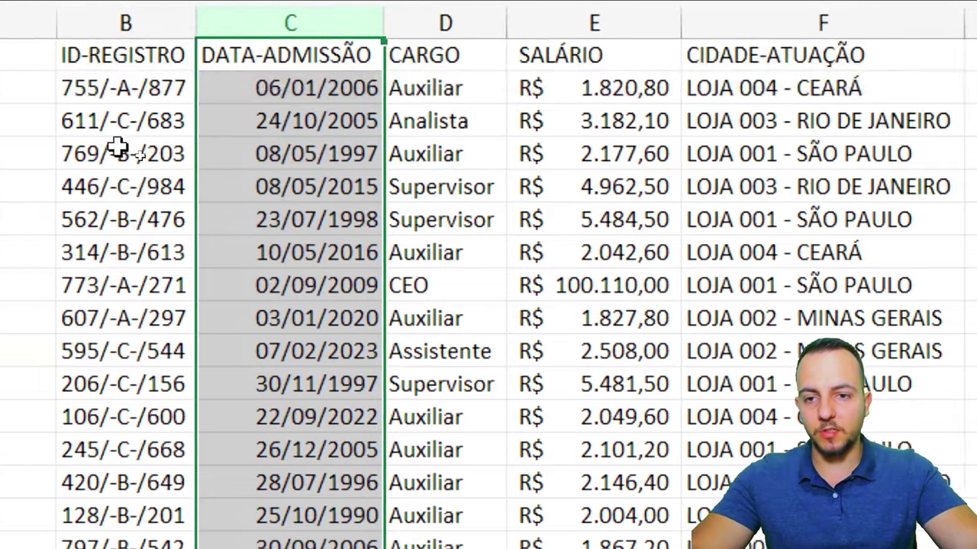
left_click(15, 88)
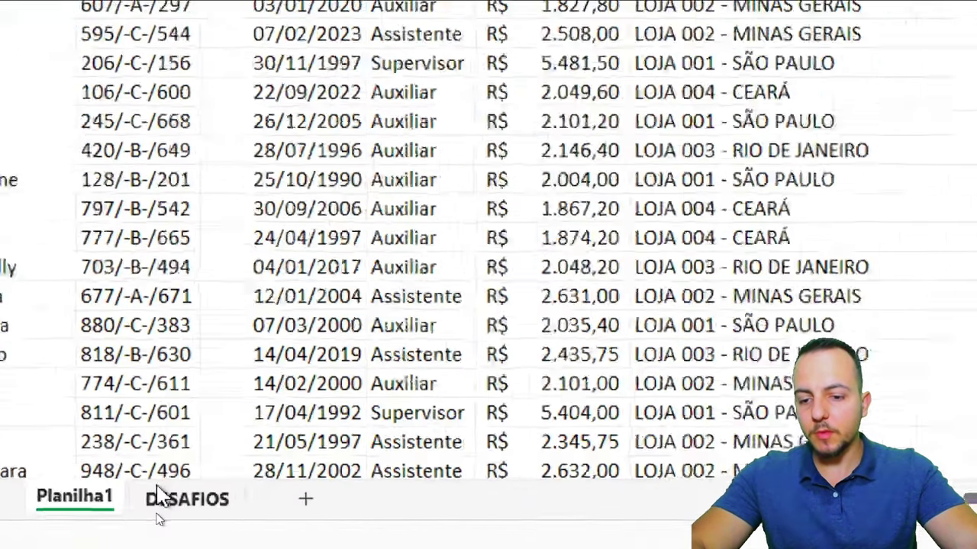
Step: Check on the DESAFIOS sheet which breakdowns are asked for and compare them with the CIDADE-ATUAÇÃO column on Planilha1
left_click(172, 521)
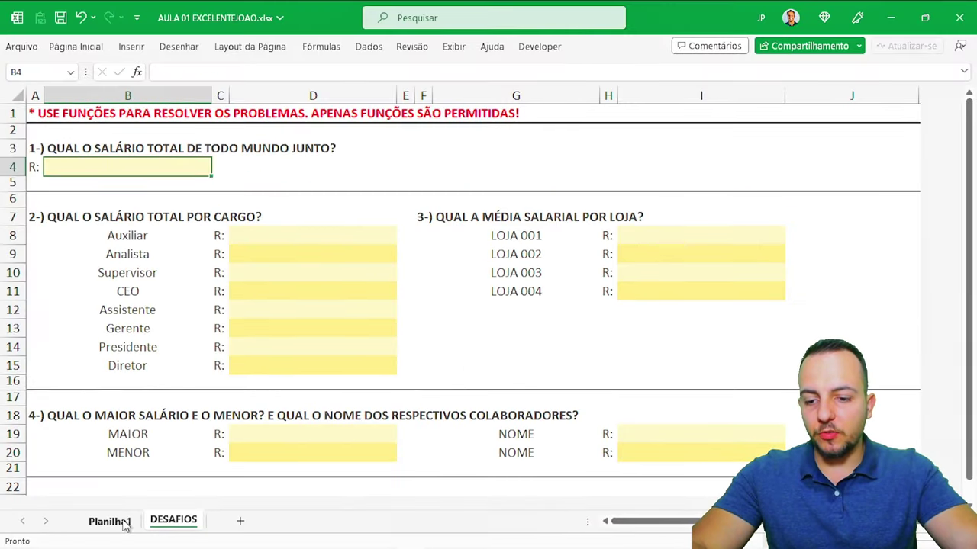
left_click(113, 522)
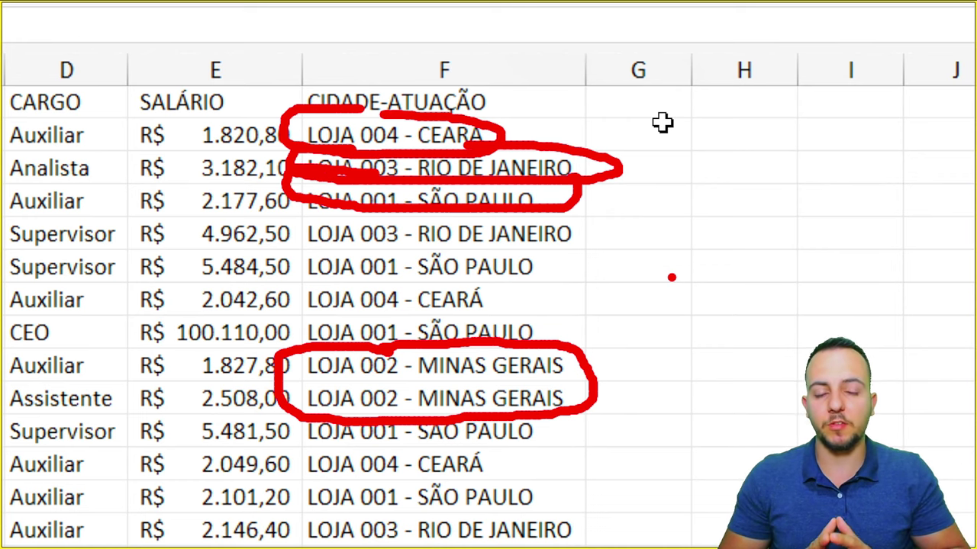
key("Escape")
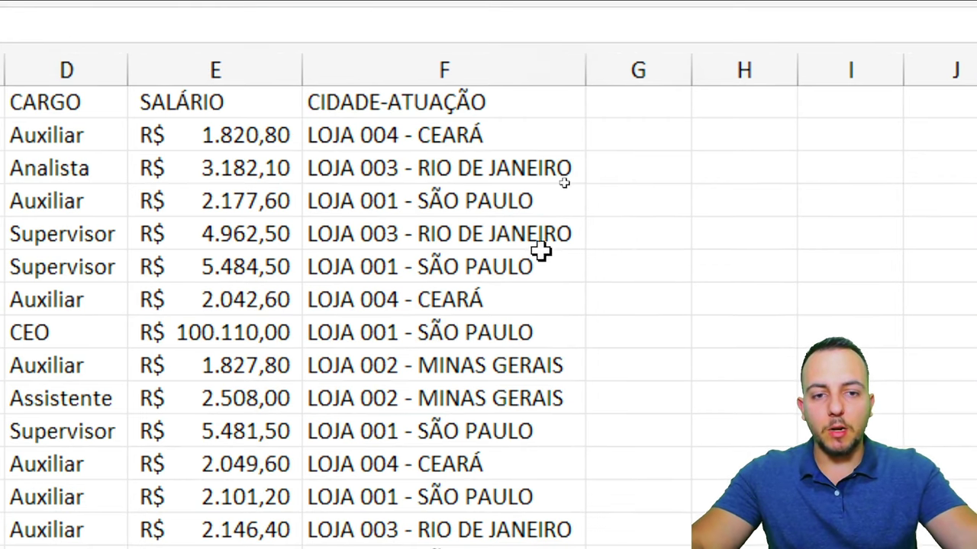
Step: Add the header LOJA in cell G1, beside the CIDADE-ATUAÇÃO column
left_click(641, 101)
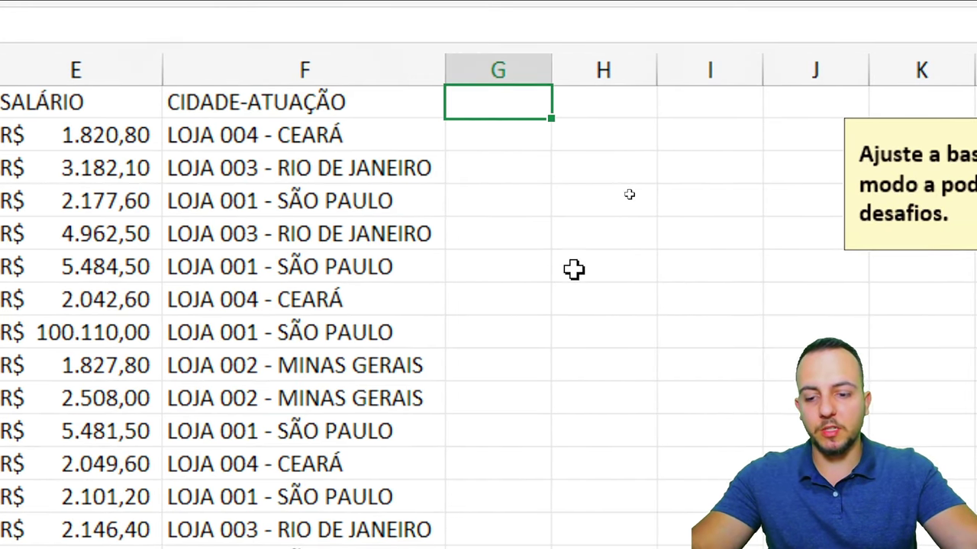
type("LOJA")
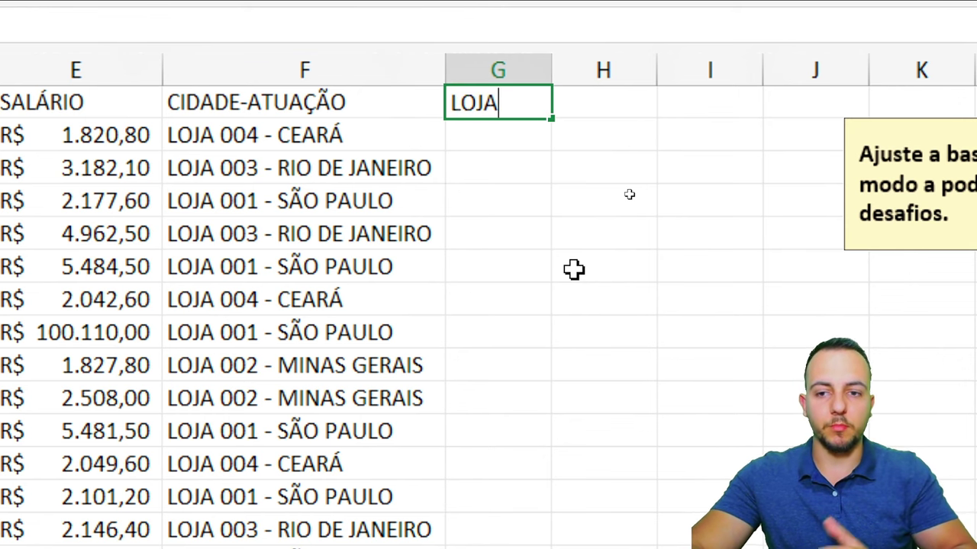
key("Return")
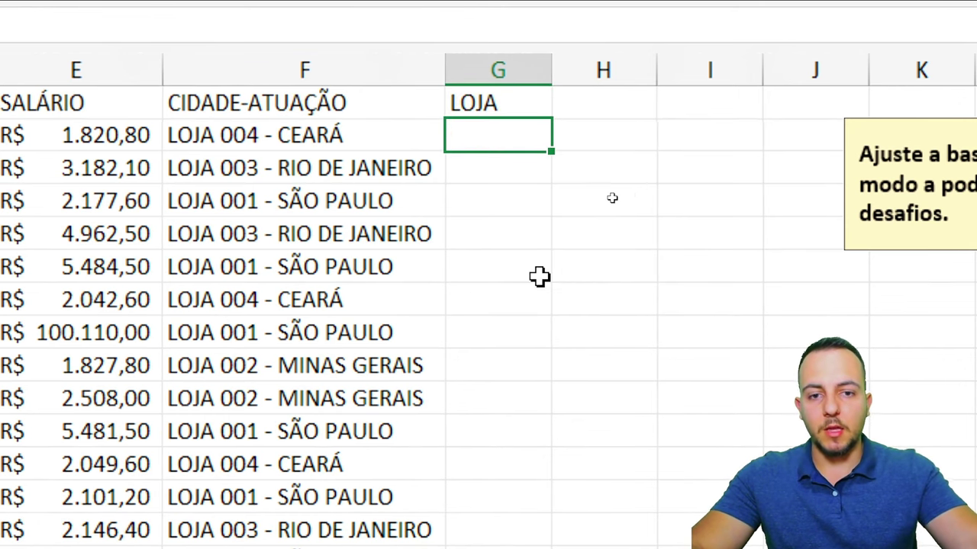
Step: Enter LOJA 004 in G2 as the example and Flash Fill the store codes down the LOJA column
left_click_drag(338, 145, 428, 129)
left_click(475, 130)
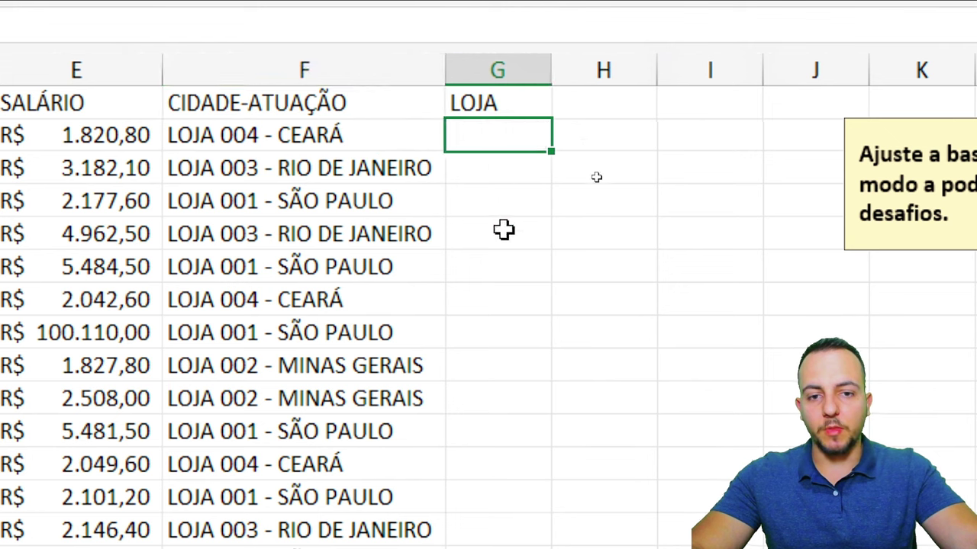
type("LOJA ")
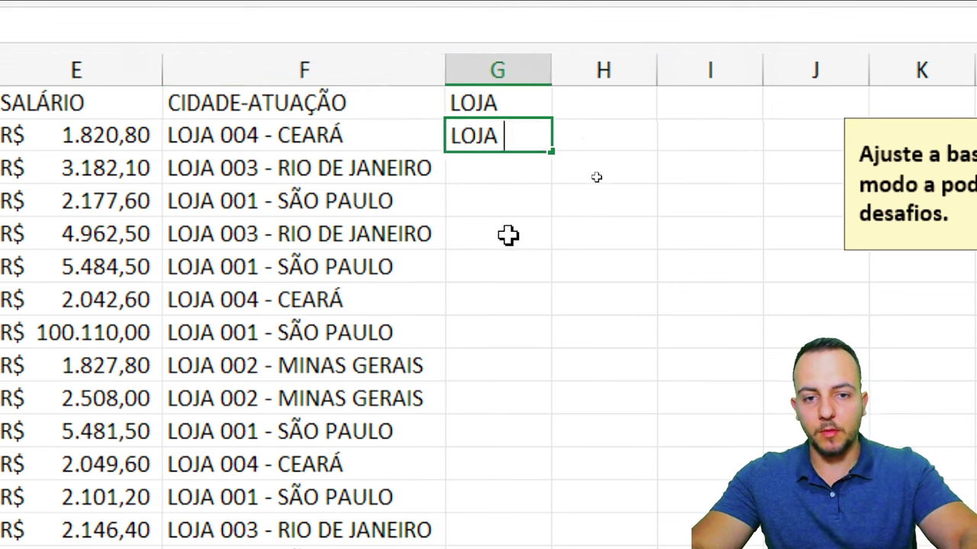
type("004")
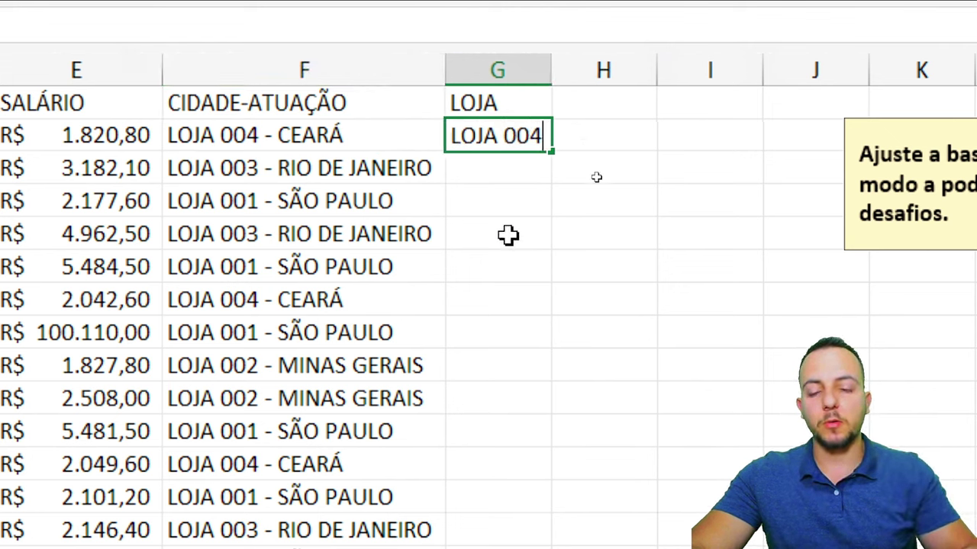
key("Return")
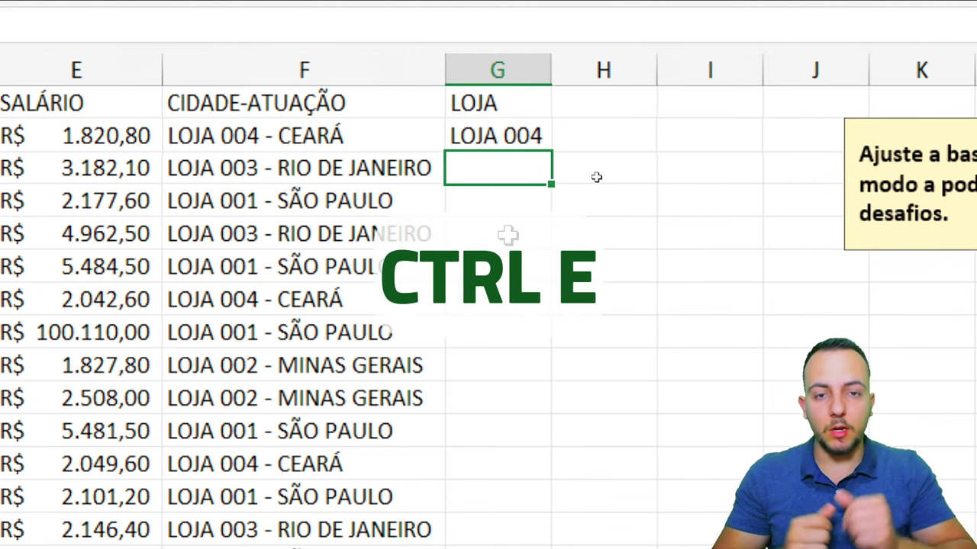
key("ctrl+e")
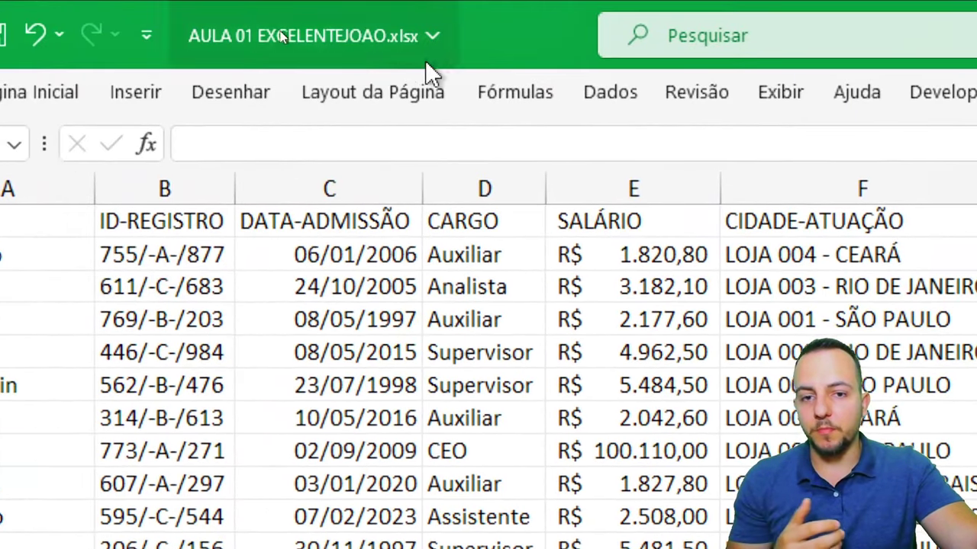
left_click(626, 90)
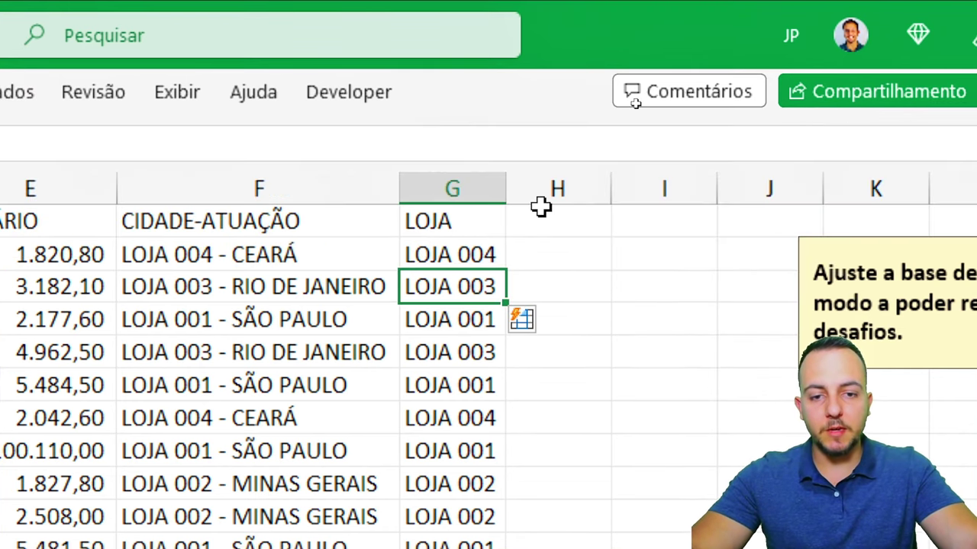
Step: Add the header CIDADE in cell H1, beside the LOJA column
left_click(546, 229)
type("CI")
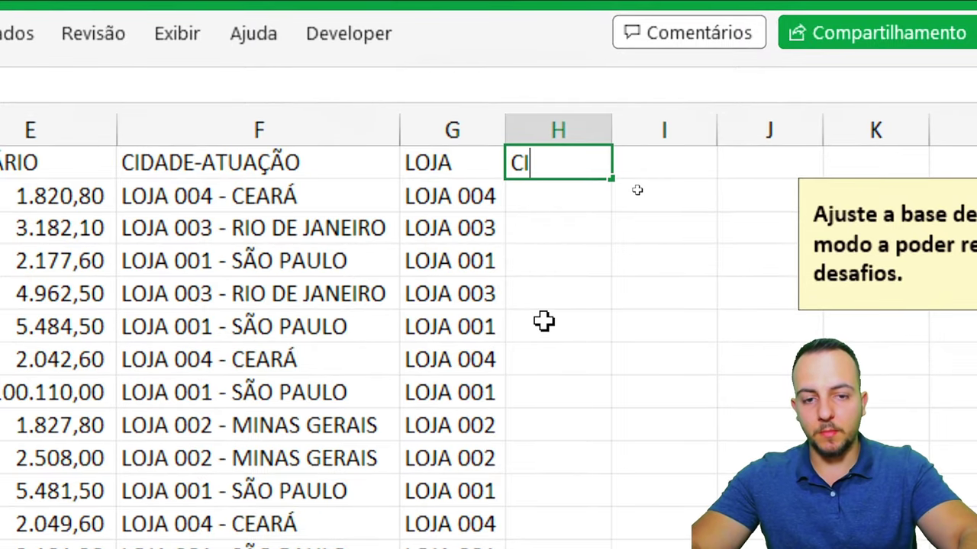
type("DADE")
key("Return")
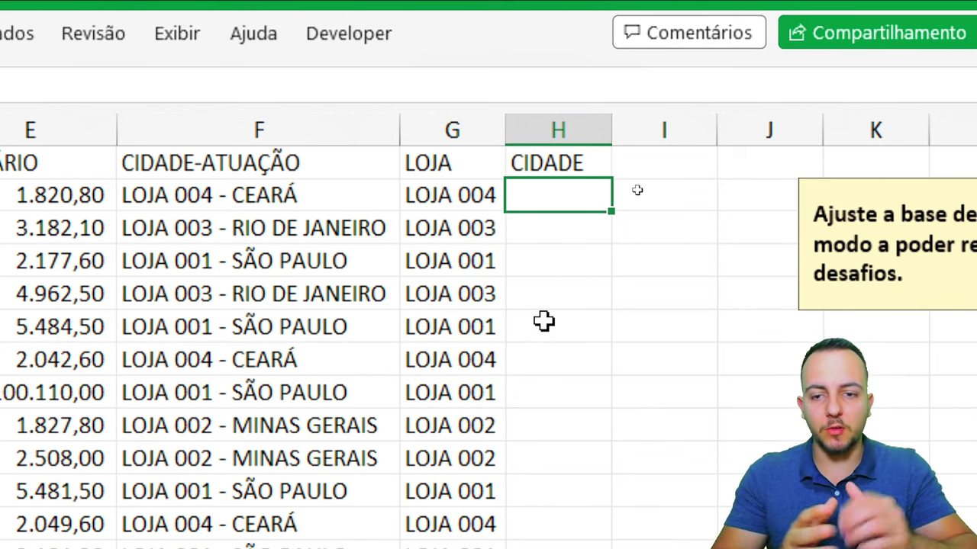
Step: Enter CEARÁ in H2 as the example and Flash Fill the city names down the CIDADE column
type("CEAR")
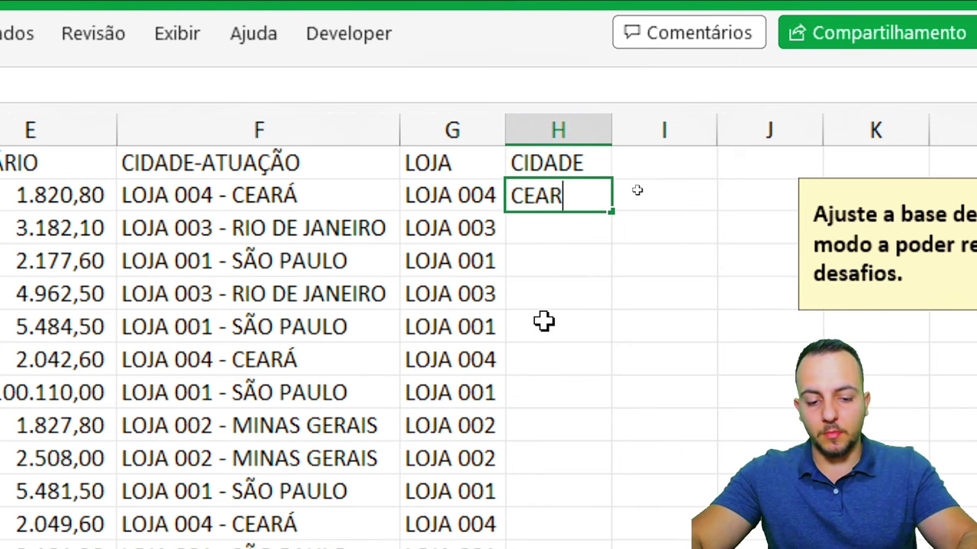
key("Return")
key("Up")
key("F2")
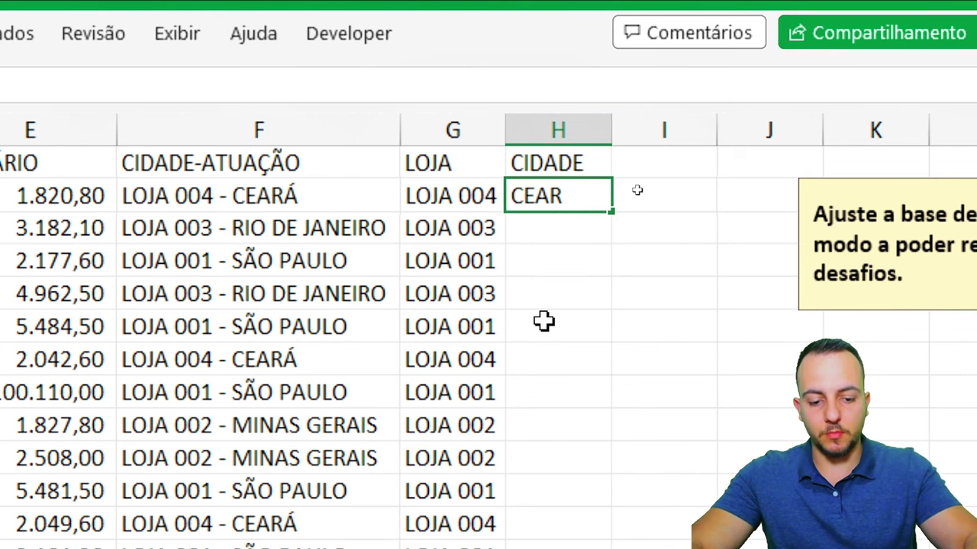
type("Á")
key("Return")
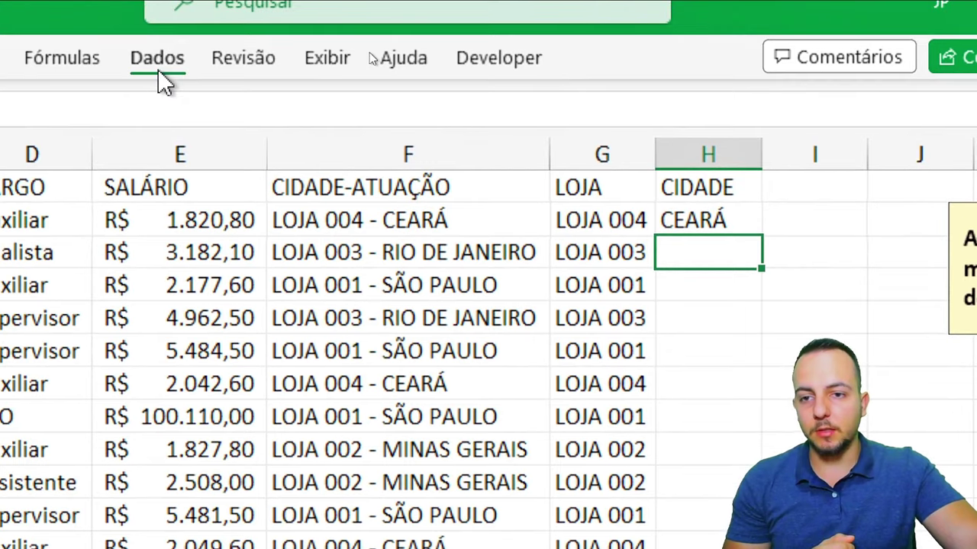
left_click(10, 38)
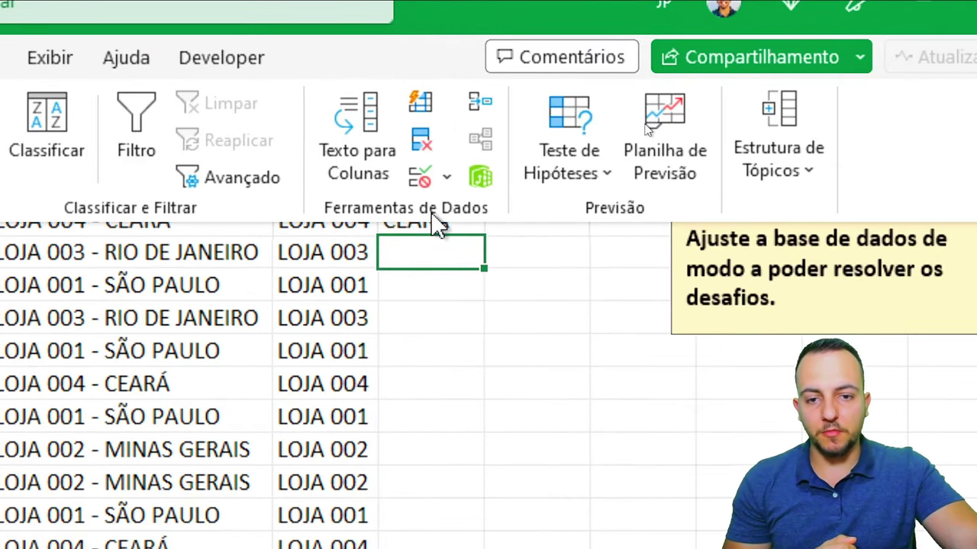
left_click(422, 115)
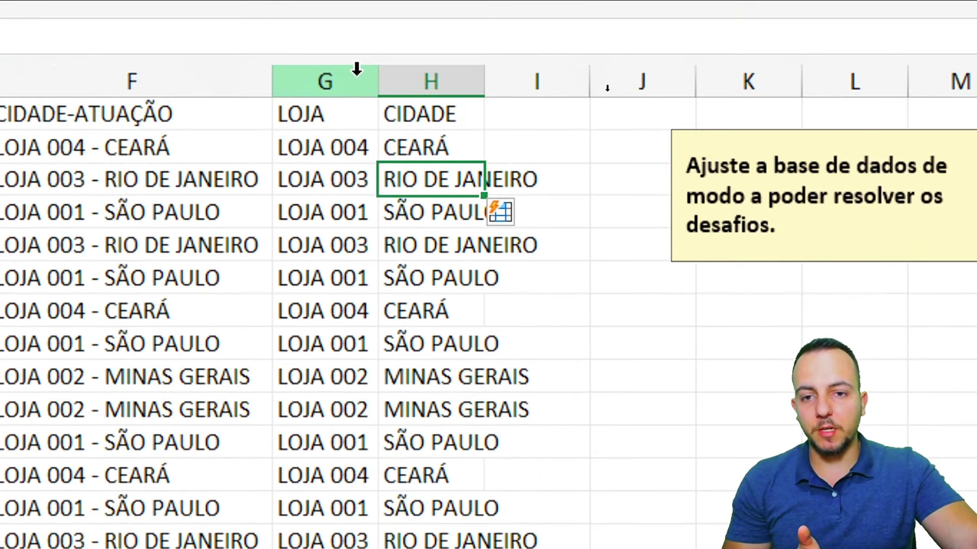
Step: AutoFit the widths of the LOJA and CIDADE columns, G and H, to their contents
left_click_drag(355, 77, 416, 71)
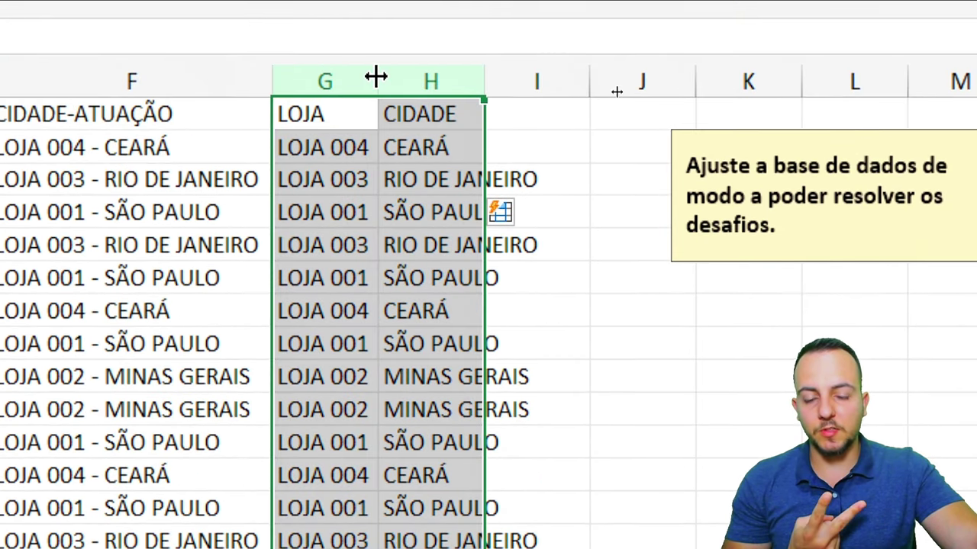
double_click(375, 77)
left_click(349, 177)
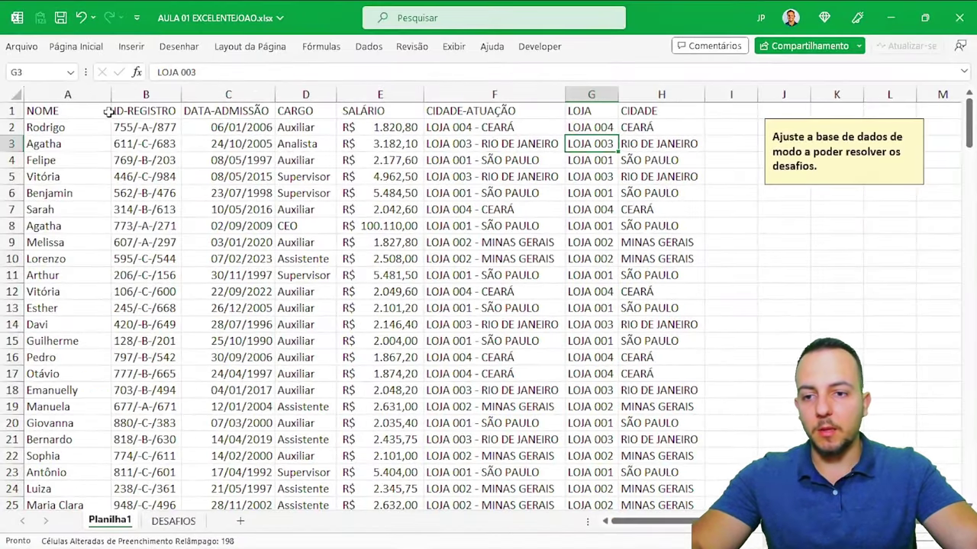
Step: Check the questions on the DESAFIOS sheet and locate the SALÁRIO column on Planilha1 that the first one needs
left_click(107, 113)
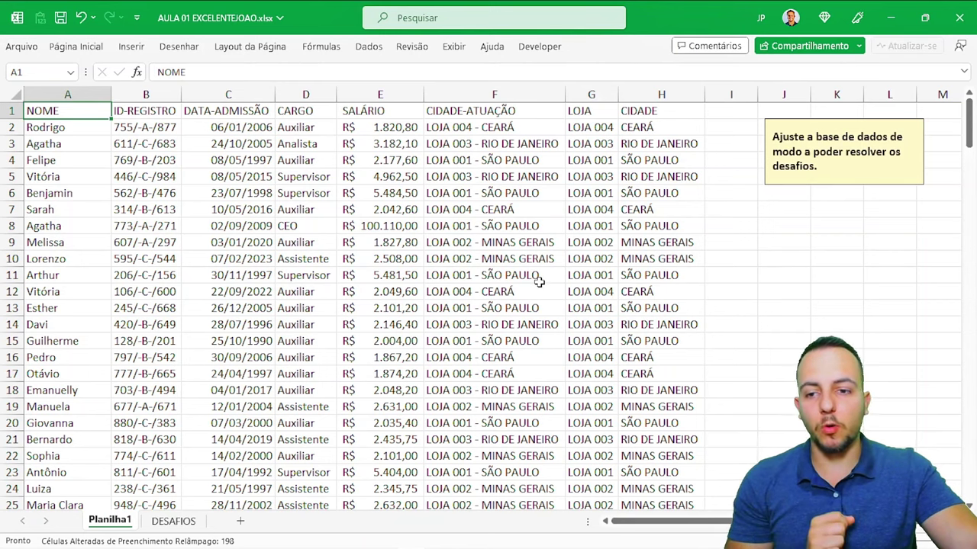
left_click(173, 521)
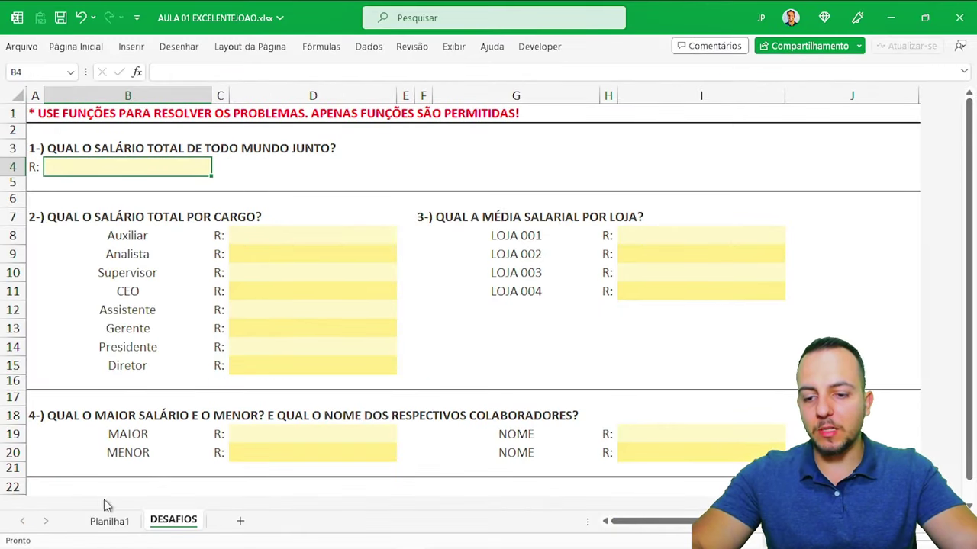
left_click(113, 521)
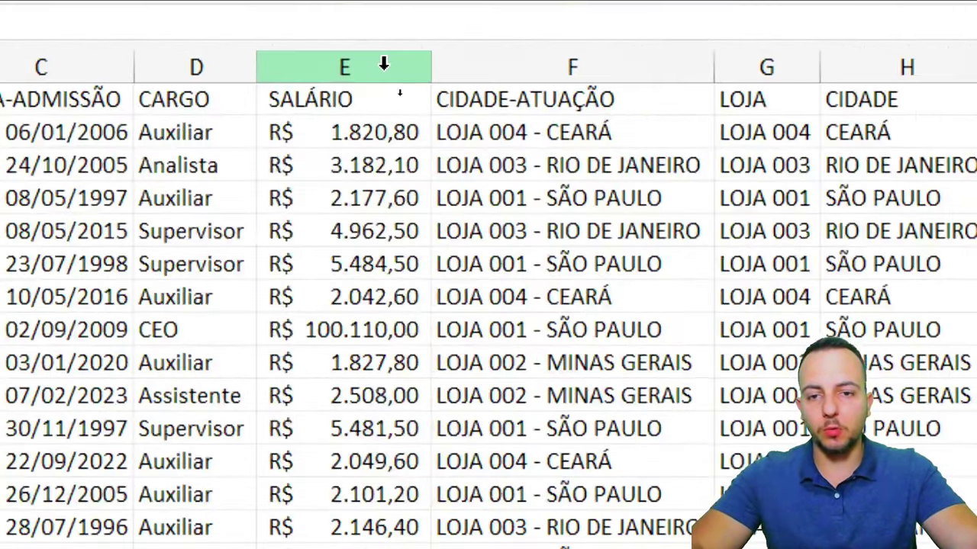
left_click(399, 93)
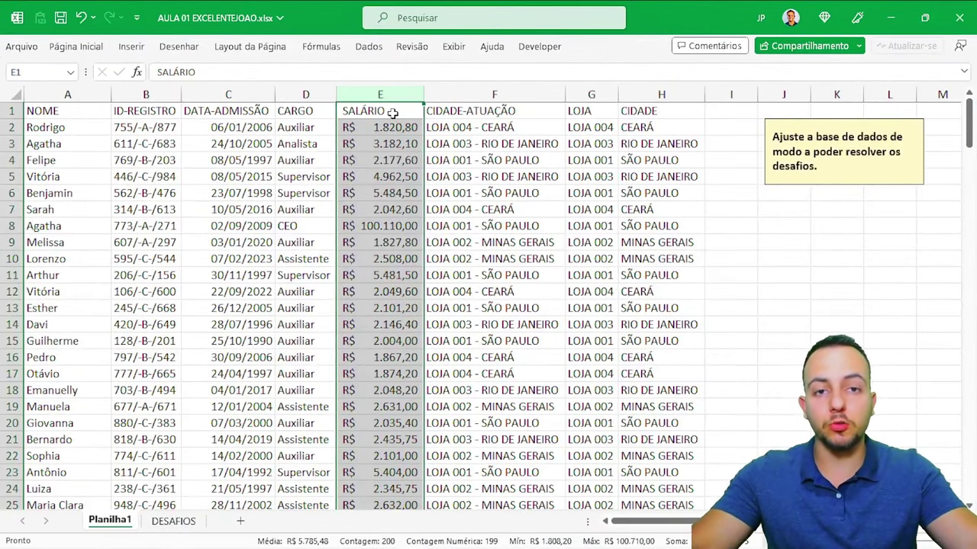
left_click(91, 114)
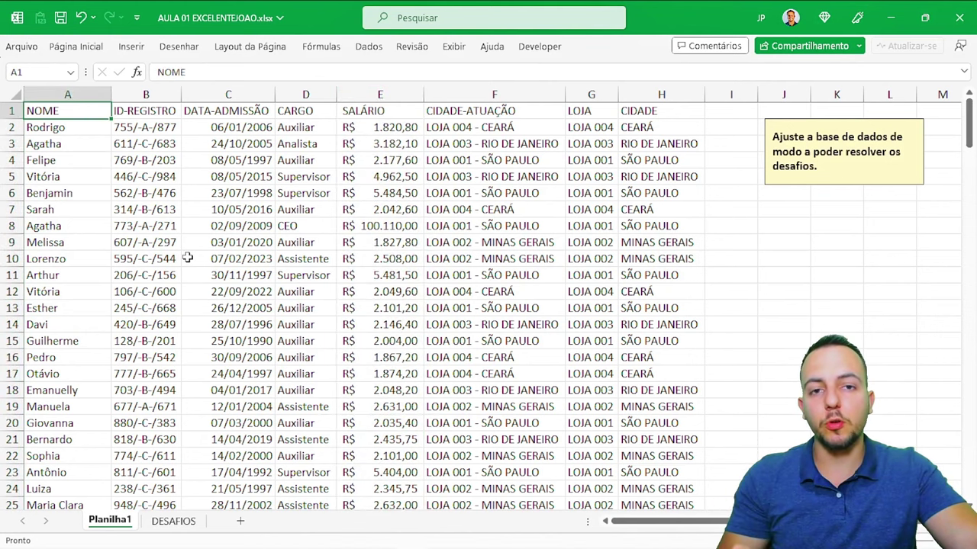
Step: Answer question 1 in cell B4 of DESAFIOS by summing Planilha1's whole SALÁRIO column with =SOMA(Planilha1!E:E)
left_click(173, 521)
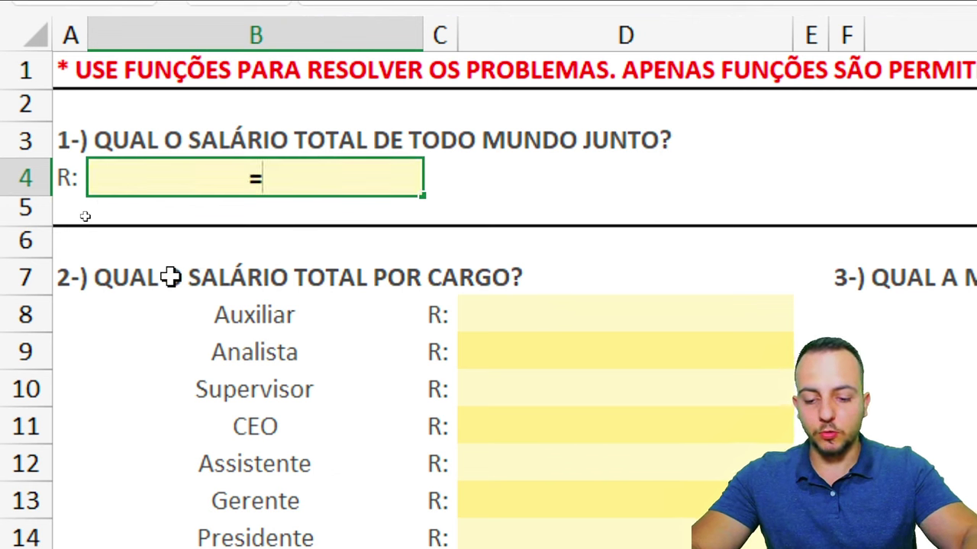
type("SOMA")
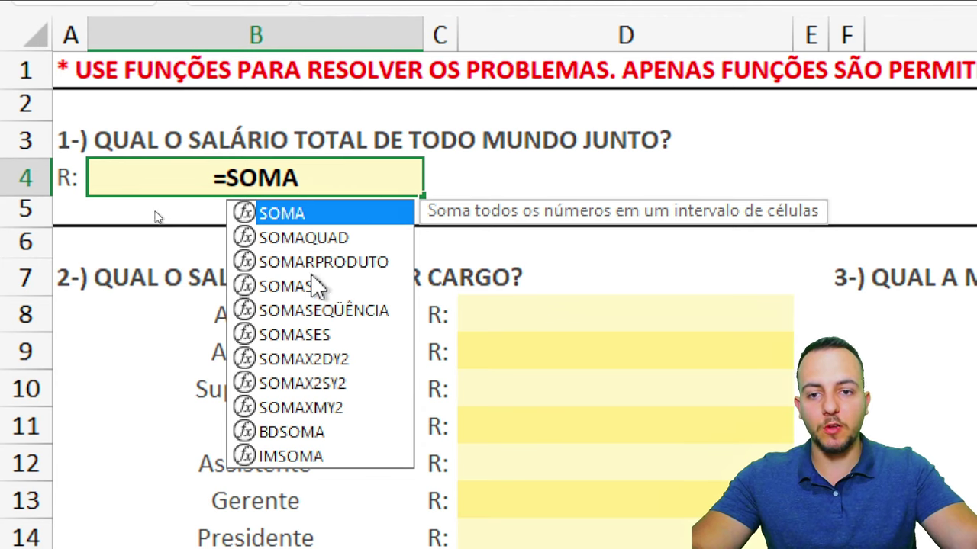
double_click(298, 213)
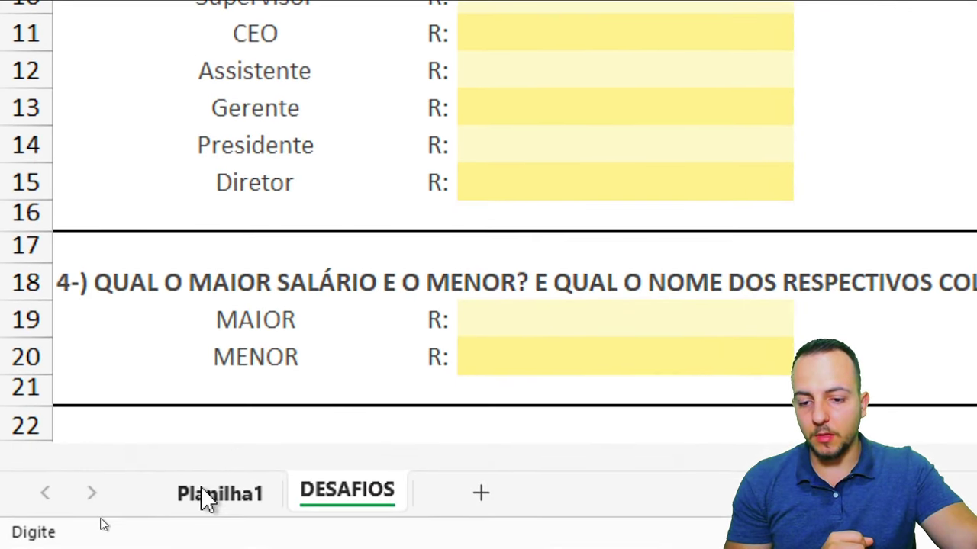
left_click(206, 495)
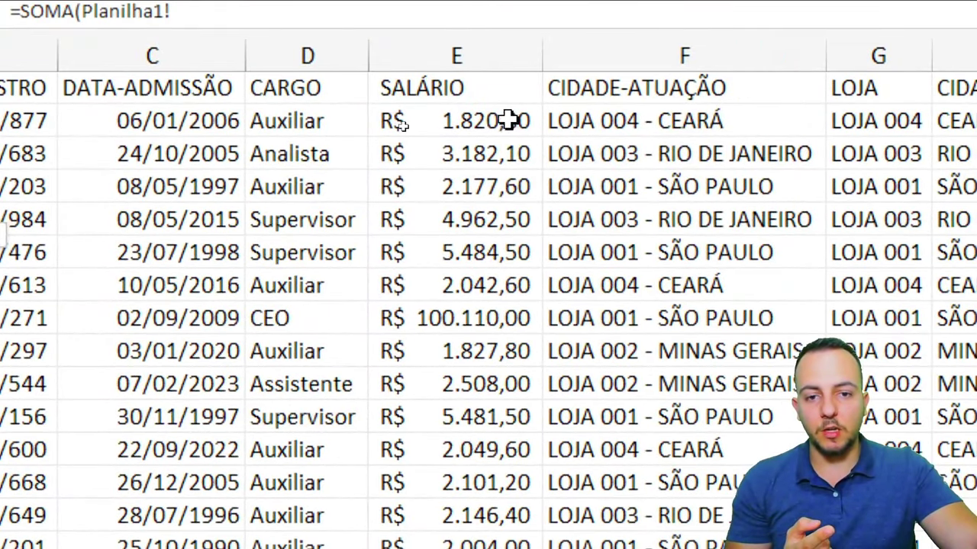
left_click_drag(506, 114, 467, 427)
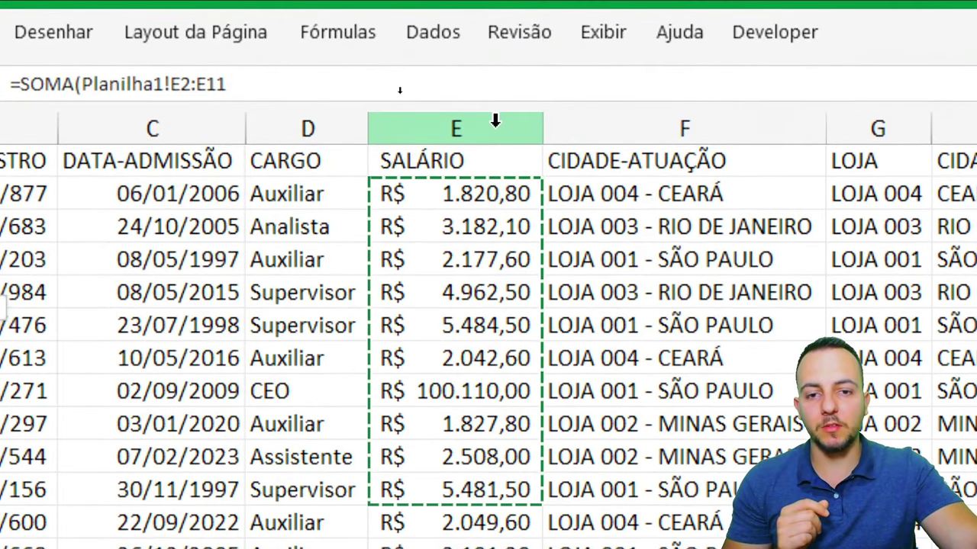
left_click(492, 123)
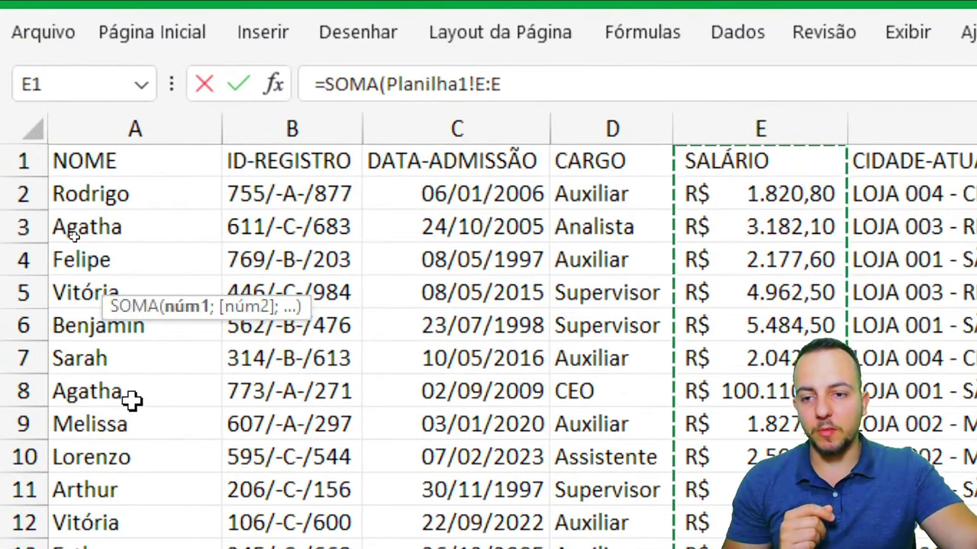
key("Return")
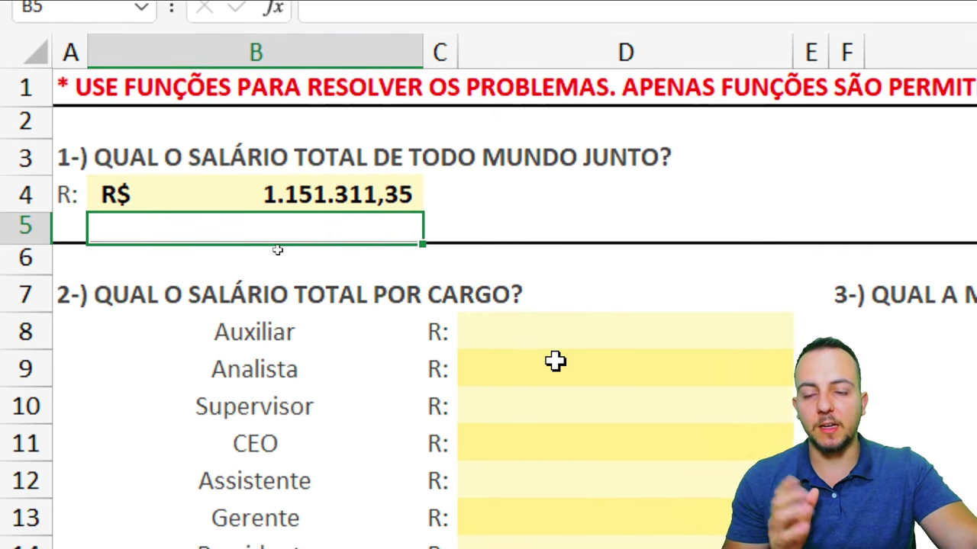
double_click(373, 203)
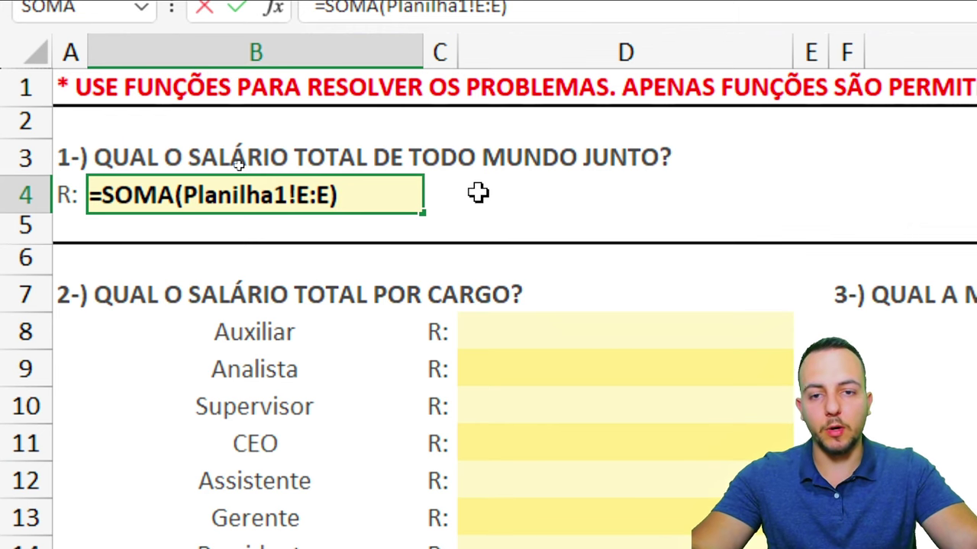
key("ctrl+Return")
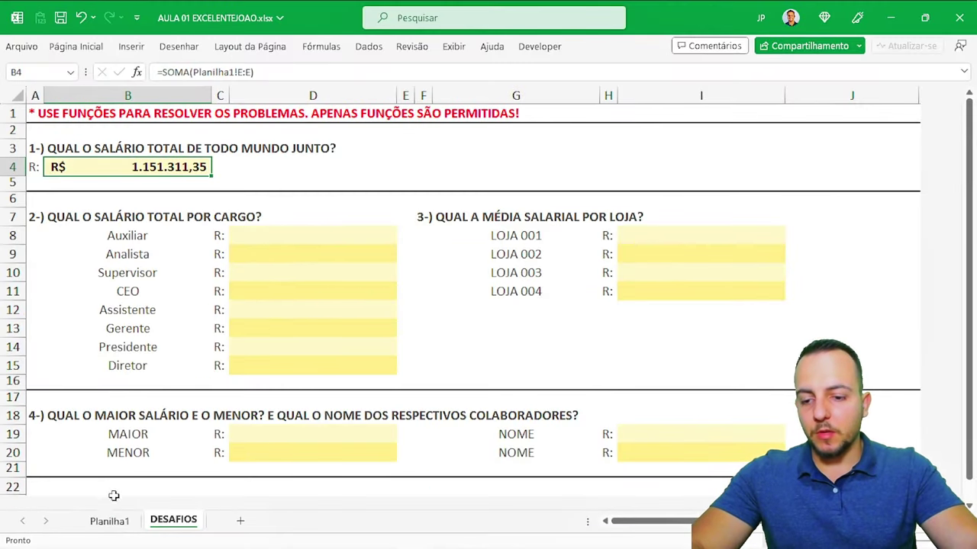
Step: Examine the job titles in Planilha1's CARGO column and match the Auxiliar rows with their SALÁRIO values
left_click(109, 520)
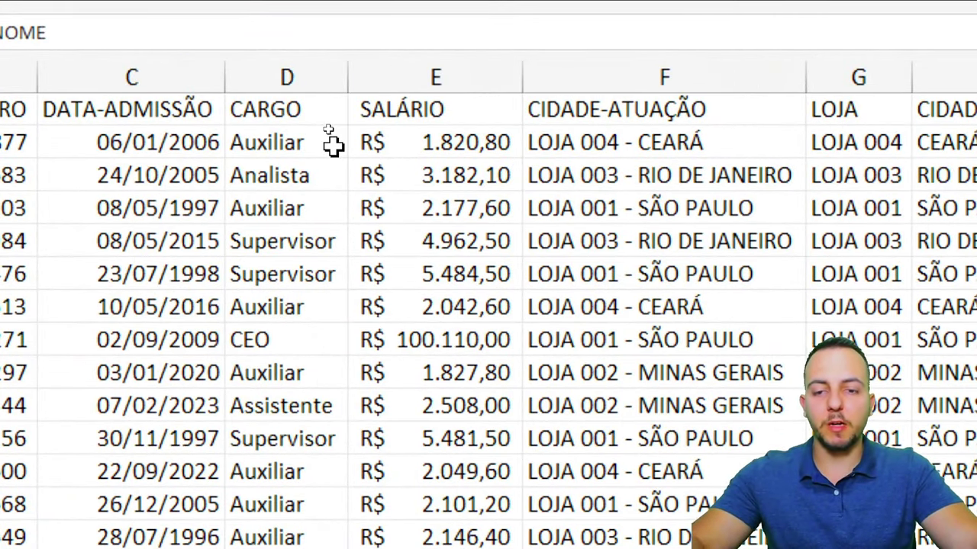
left_click(331, 144)
left_click(321, 177)
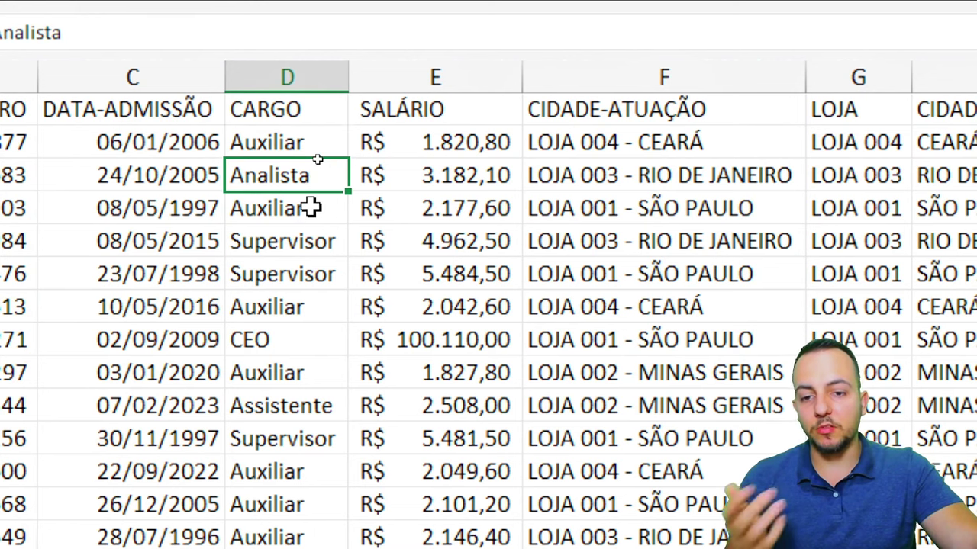
left_click(312, 207)
left_click(299, 249)
left_click(288, 341)
left_click(317, 409)
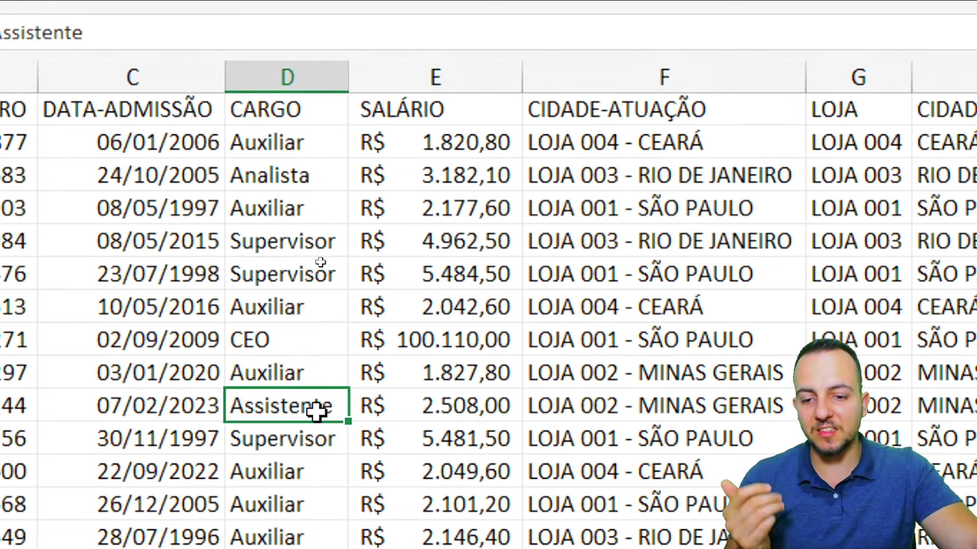
scroll(317, 477, "down", 4)
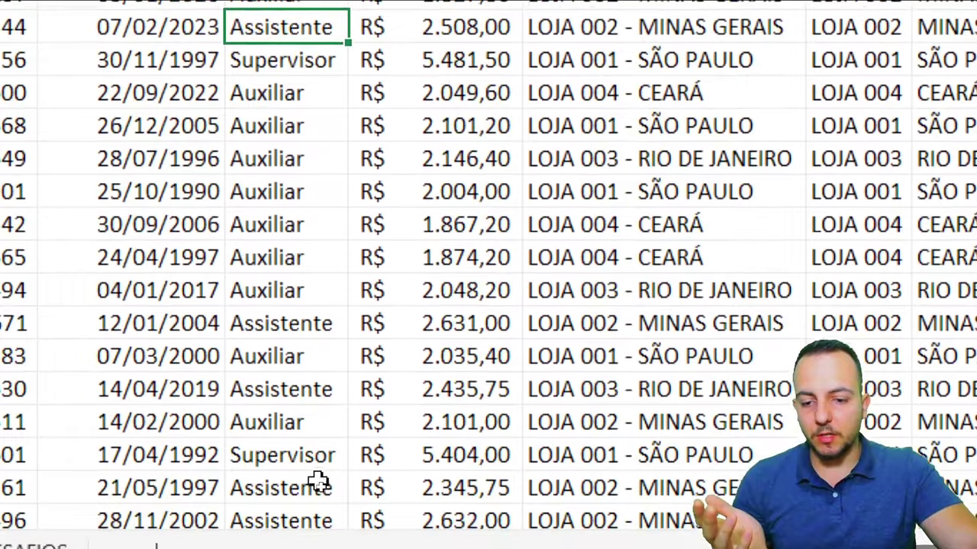
scroll(356, 344, "up", 4)
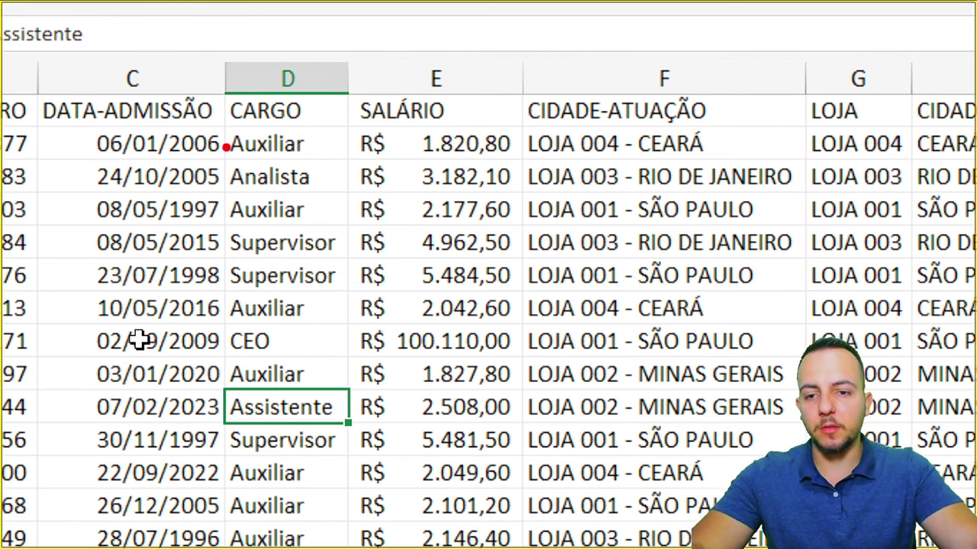
mouse_move(221, 118)
left_mouse_down()
mouse_move(273, 139)
mouse_move(525, 162)
left_mouse_up()
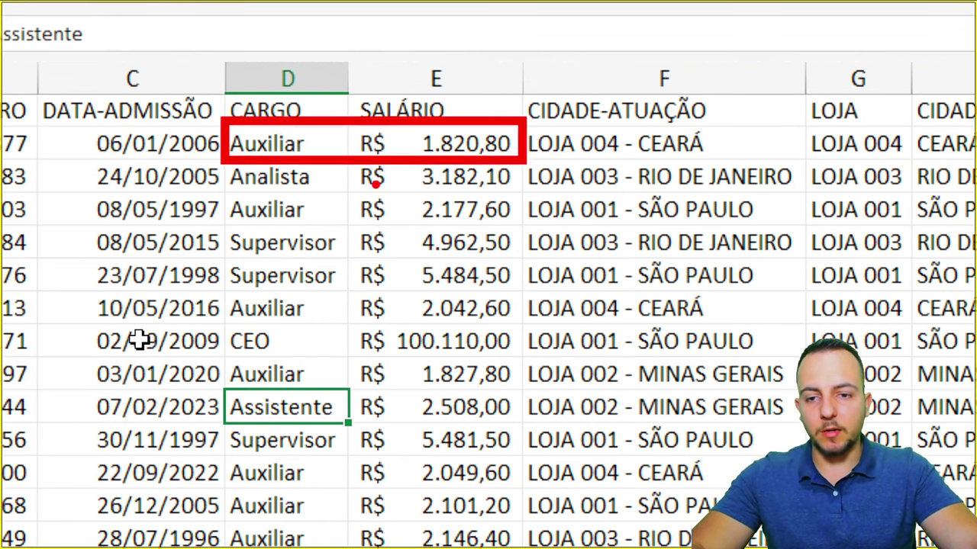
left_click_drag(221, 196, 525, 227)
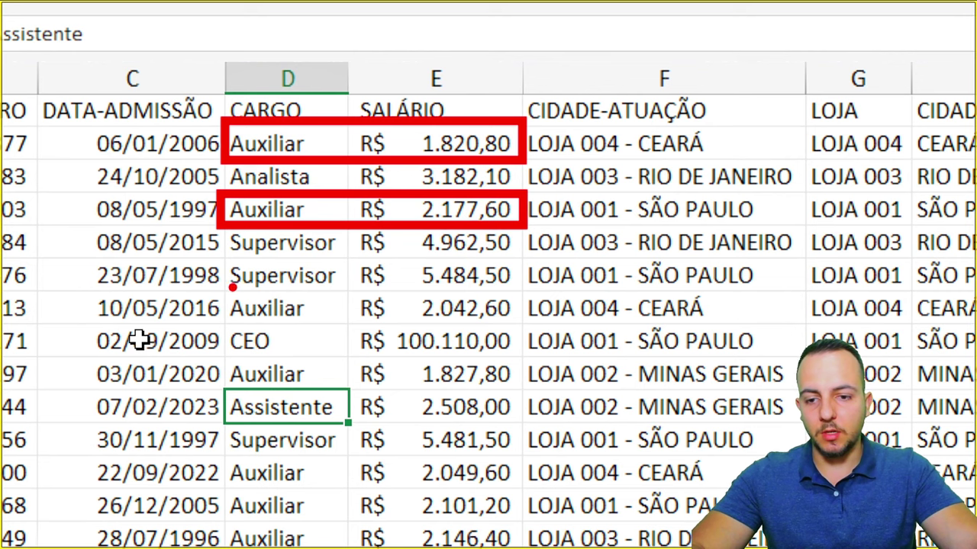
mouse_move(221, 287)
left_mouse_down()
mouse_move(327, 321)
mouse_move(525, 329)
left_mouse_up()
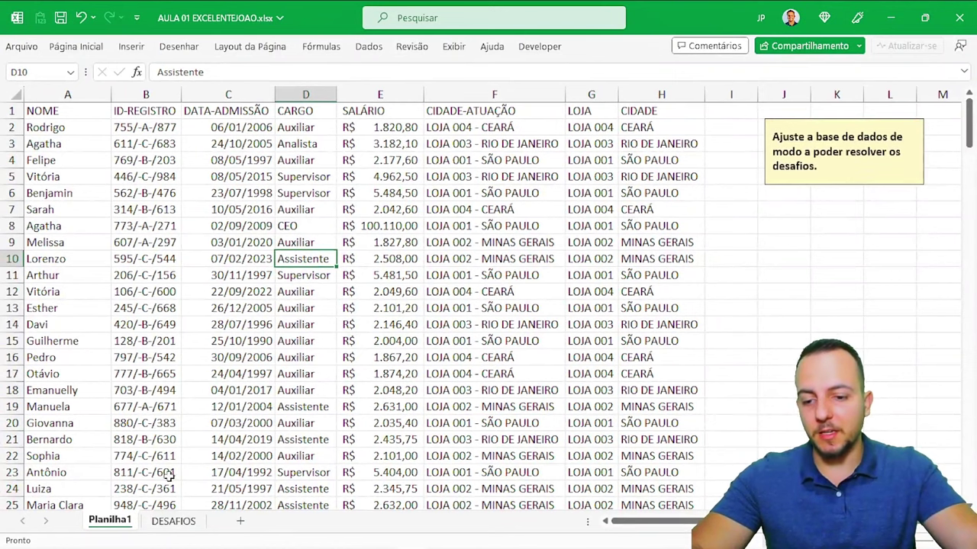
Step: Review the SOMA formula in B4 on the DESAFIOS sheet and leave it without editing
left_click(173, 522)
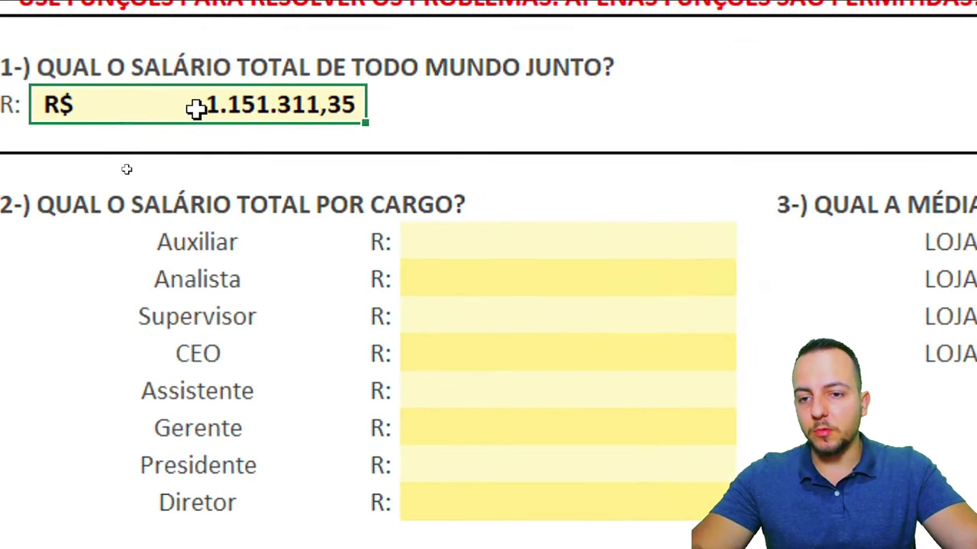
double_click(132, 167)
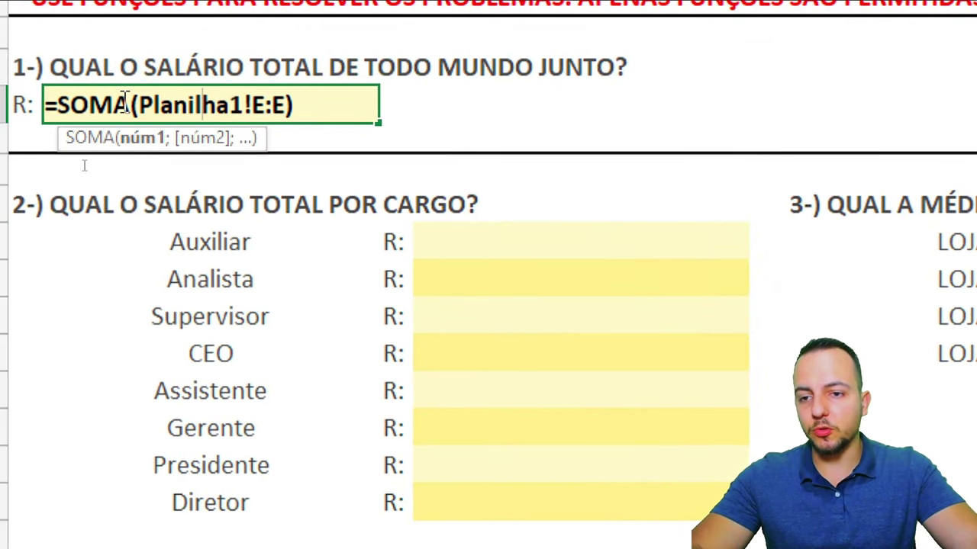
key("Escape")
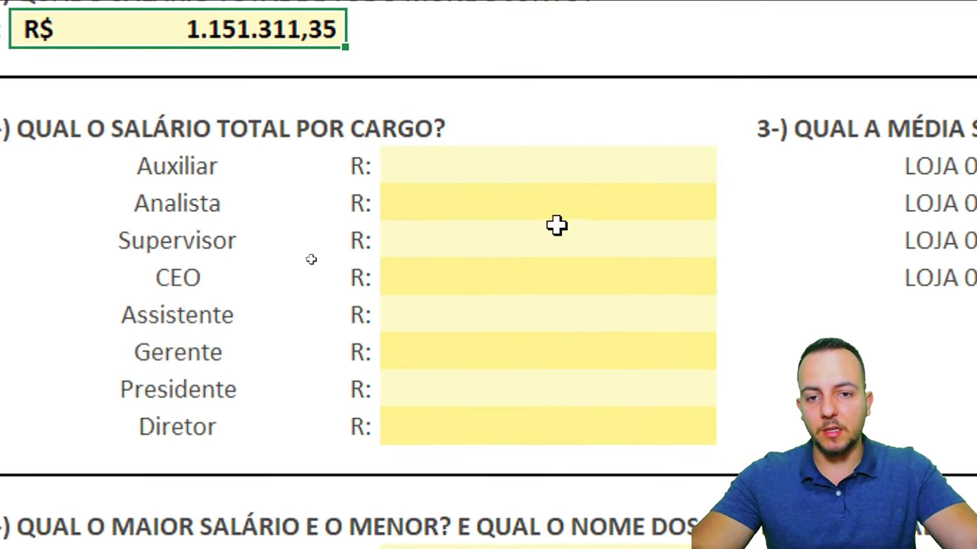
Step: Select the Auxiliar answer cell D8 under question 2 and examine which cargo each answer row must total
left_click(551, 250)
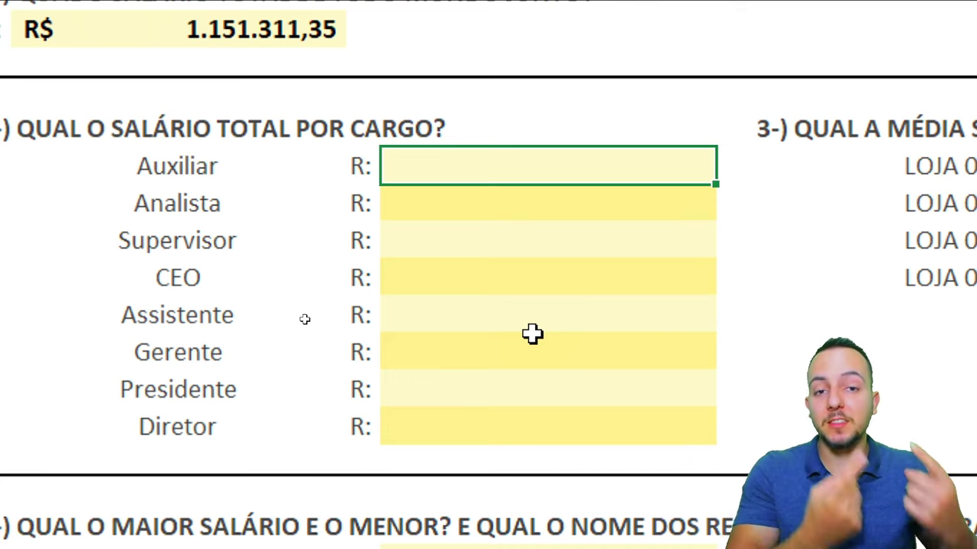
left_click(532, 334)
mouse_move(115, 141)
left_mouse_down()
mouse_move(214, 168)
mouse_move(237, 192)
mouse_move(305, 166)
left_mouse_up()
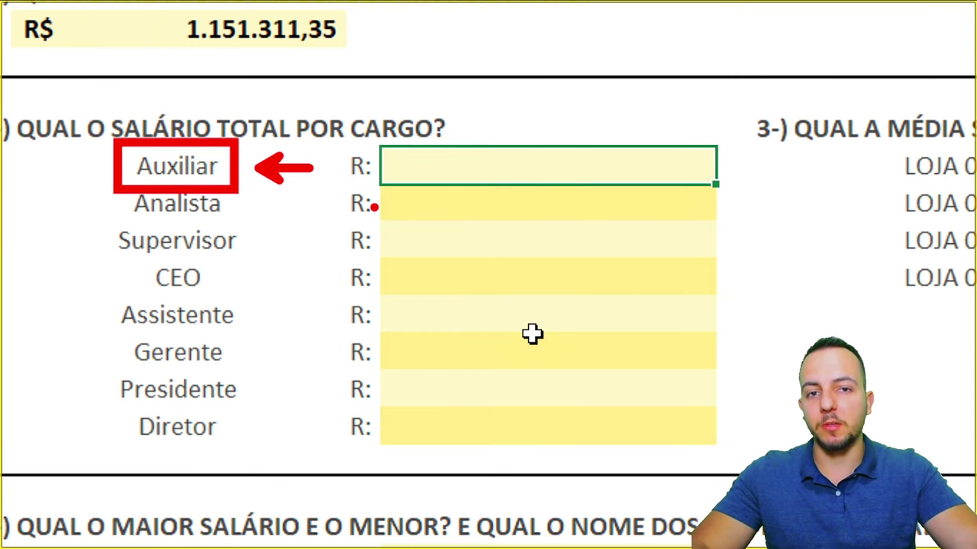
key("ctrl+z")
key("ctrl+z")
mouse_move(109, 179)
left_mouse_down()
mouse_move(202, 201)
mouse_move(238, 224)
mouse_move(340, 204)
left_mouse_up()
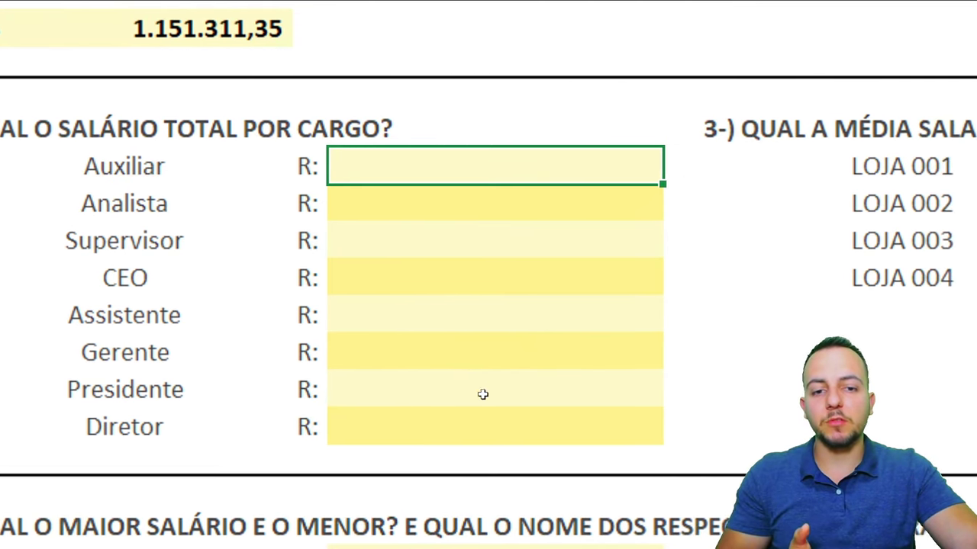
Step: Start a SOMASE function in the Auxiliar answer cell D8 under question 2
type("=SOMASE")
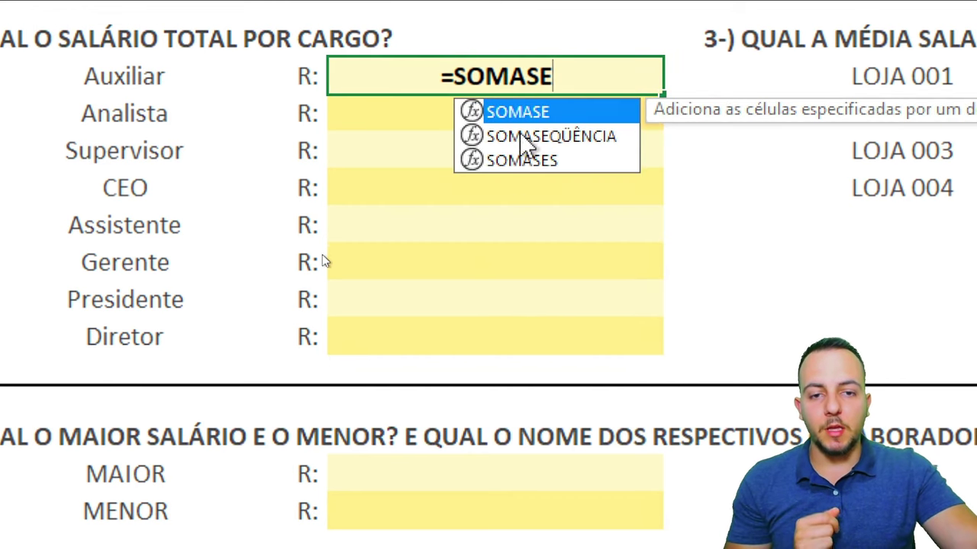
double_click(517, 113)
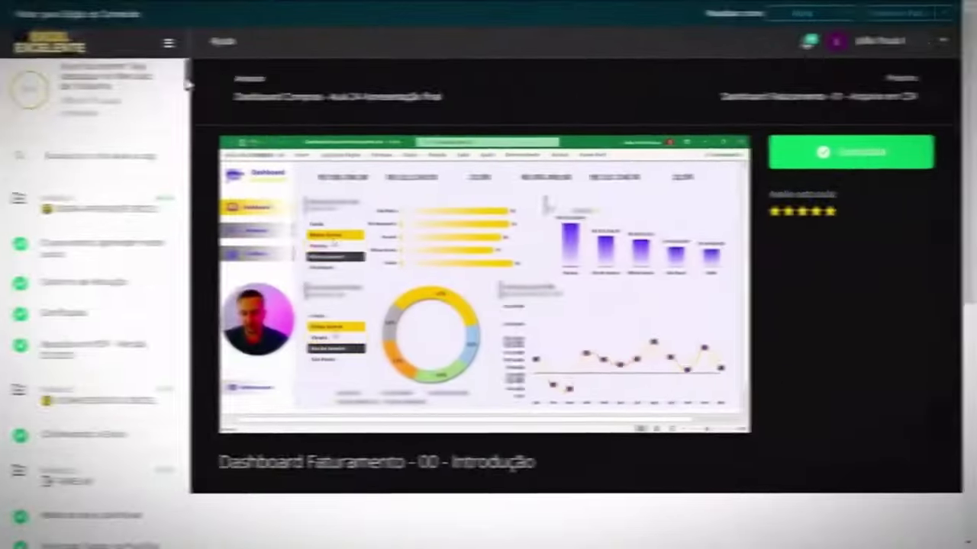
left_click_drag(192, 91, 190, 321)
left_click(97, 149)
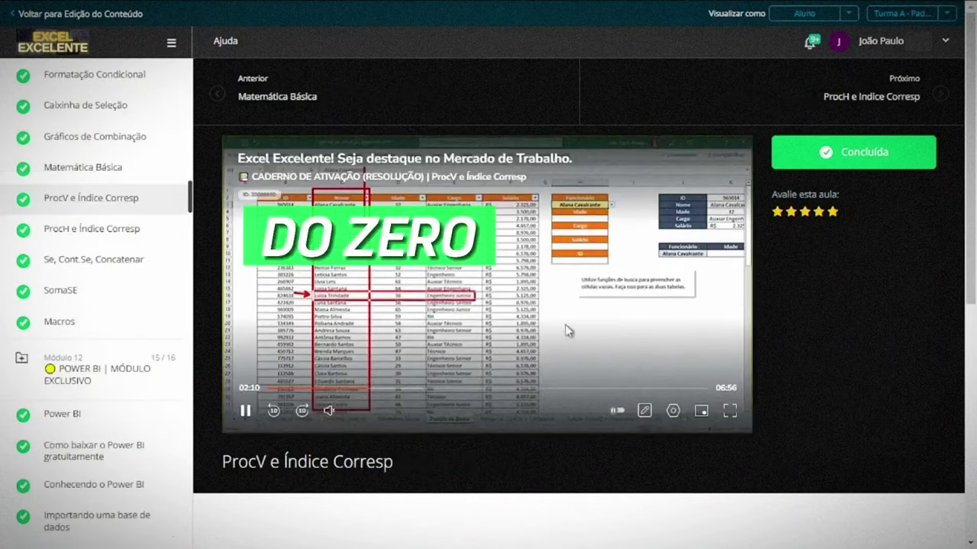
left_click_drag(195, 199, 185, 207)
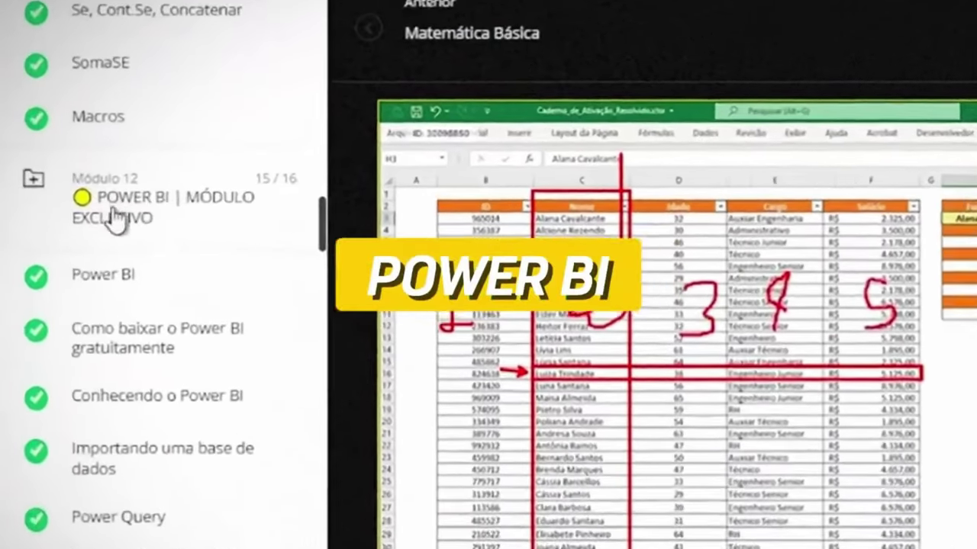
left_click(177, 286)
mouse_move(418, 321)
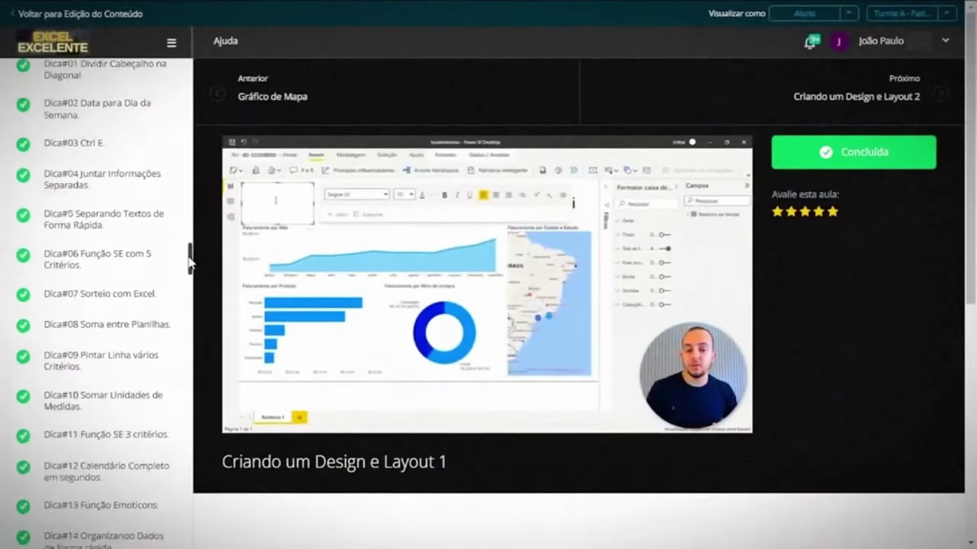
left_click_drag(190, 271, 189, 482)
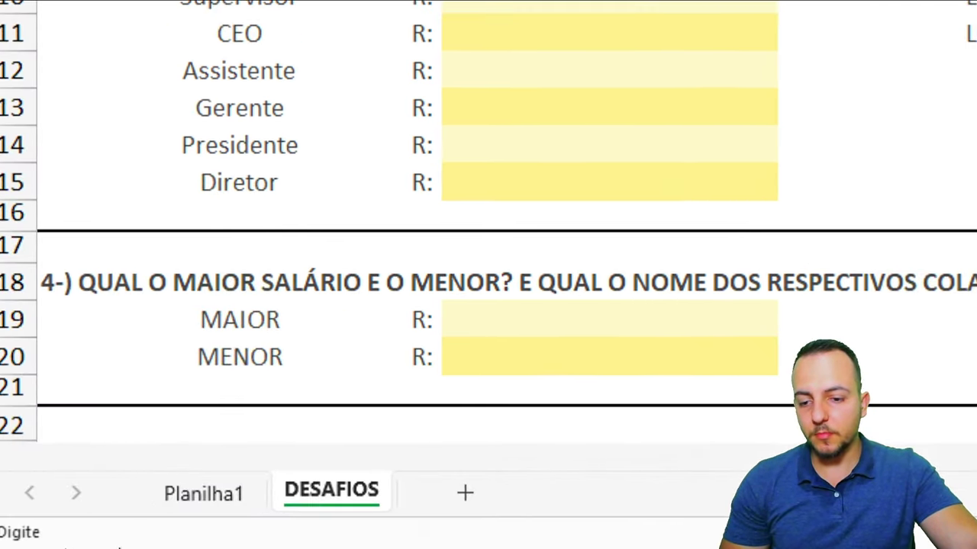
Step: Set the SOMASE criteria range to Planilha1's whole CARGO column (Planilha1!D:D) and move on to the criterion argument
left_click(208, 489)
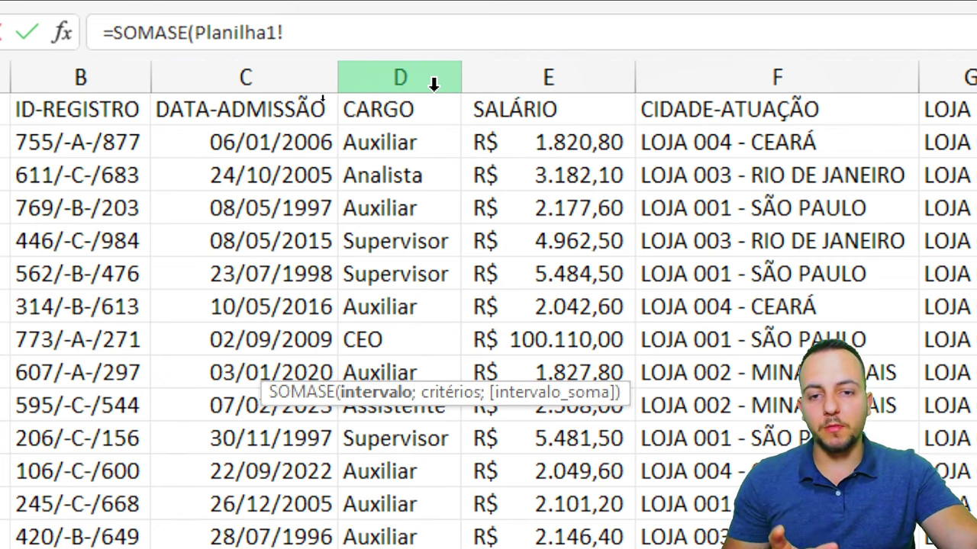
left_click(435, 69)
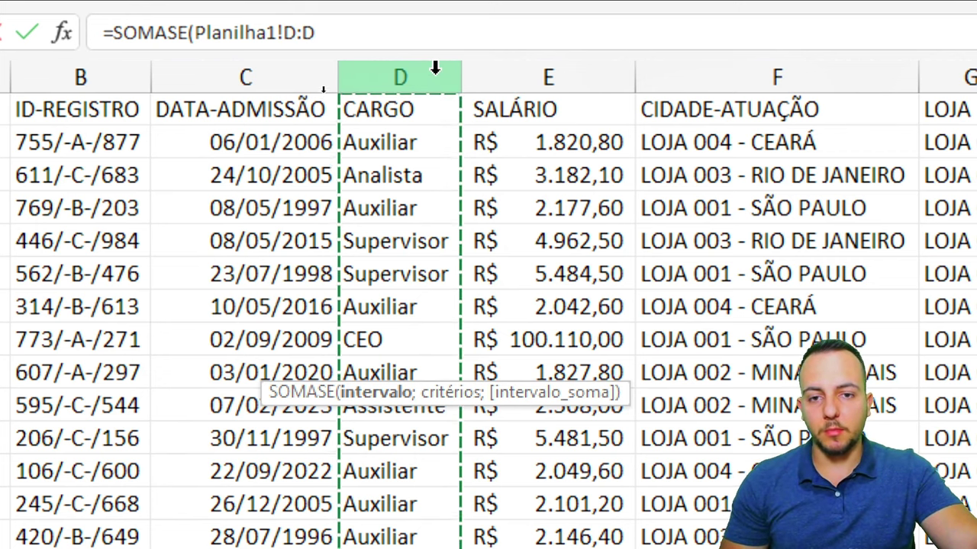
type(";")
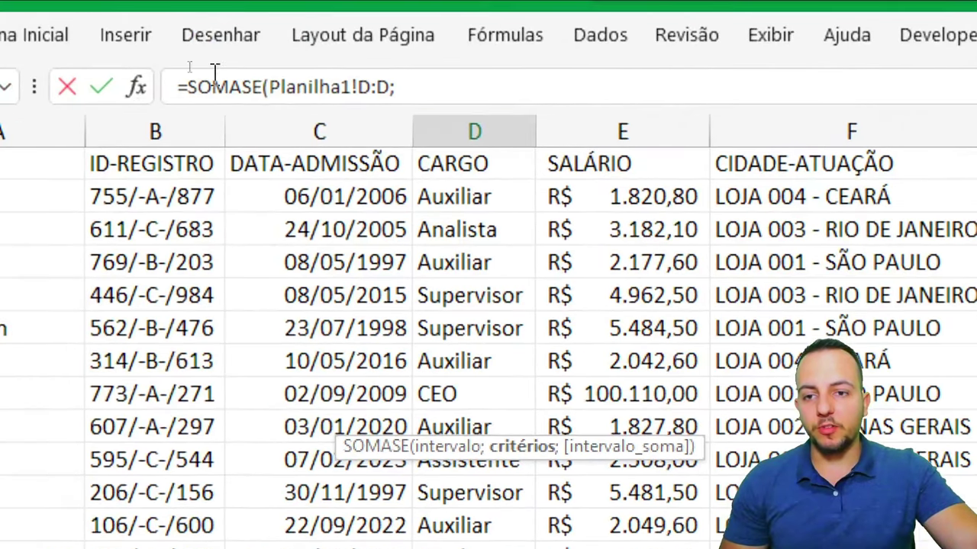
left_click(350, 36)
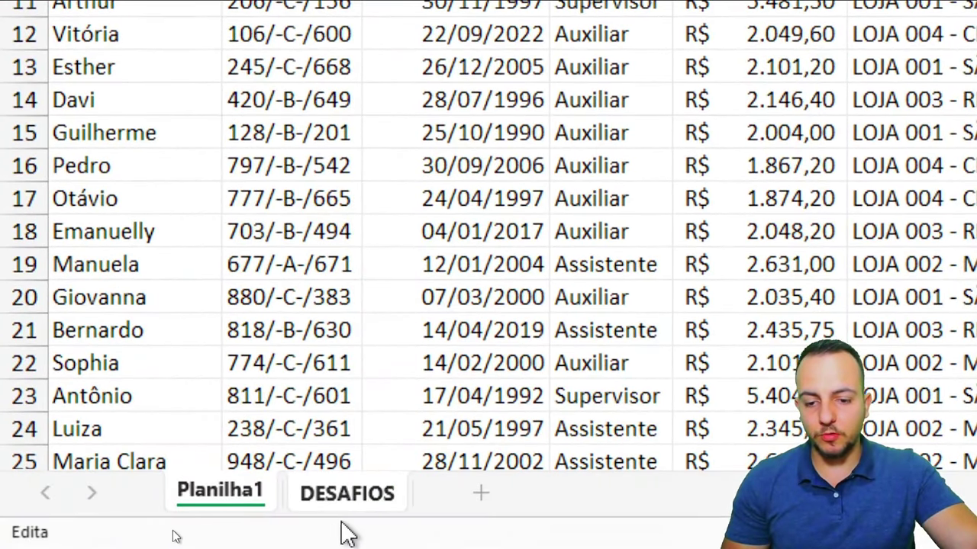
Step: Complete D8's formula with the Auxiliar label DESAFIOS!B8 as criterion and Planilha1's SALÁRIO column (Planilha1!E:E) as the sum range
left_click(347, 508)
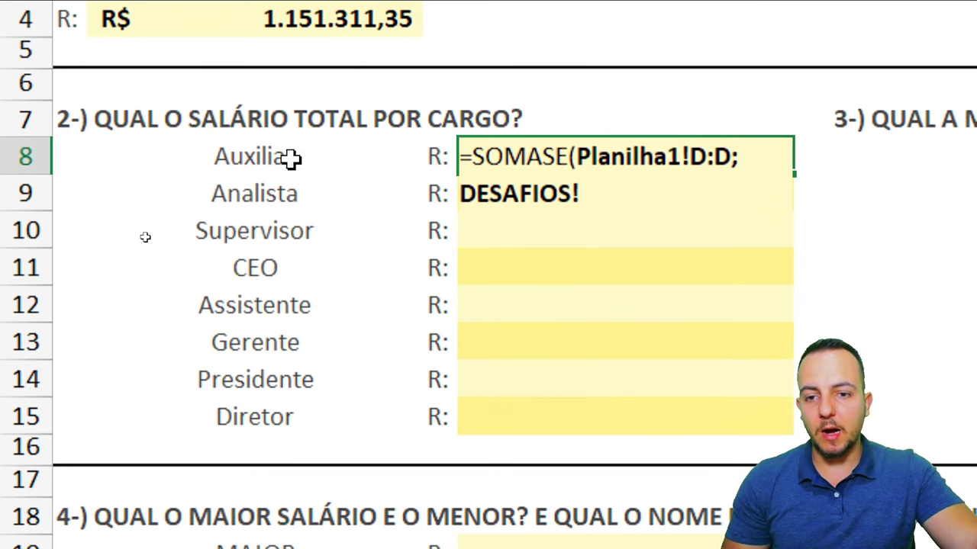
left_click(263, 158)
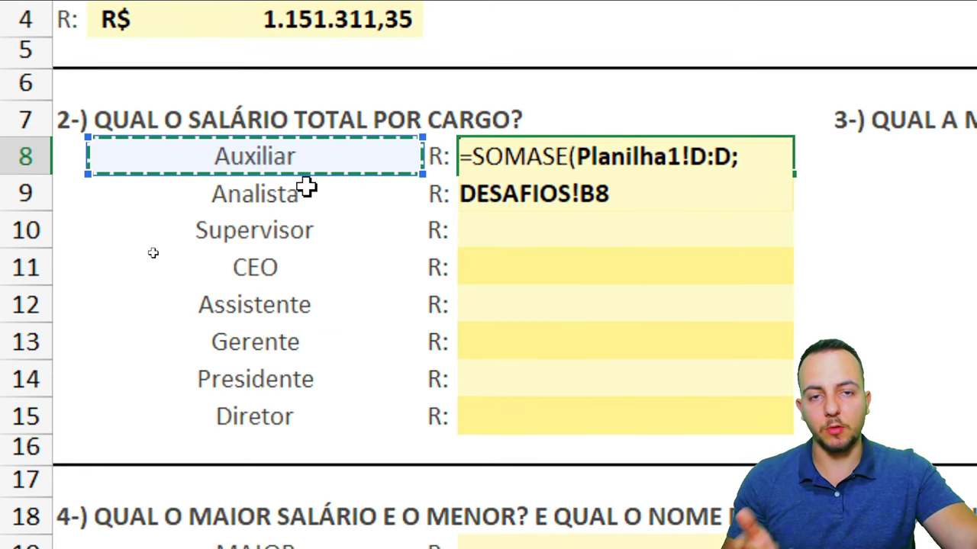
type(";")
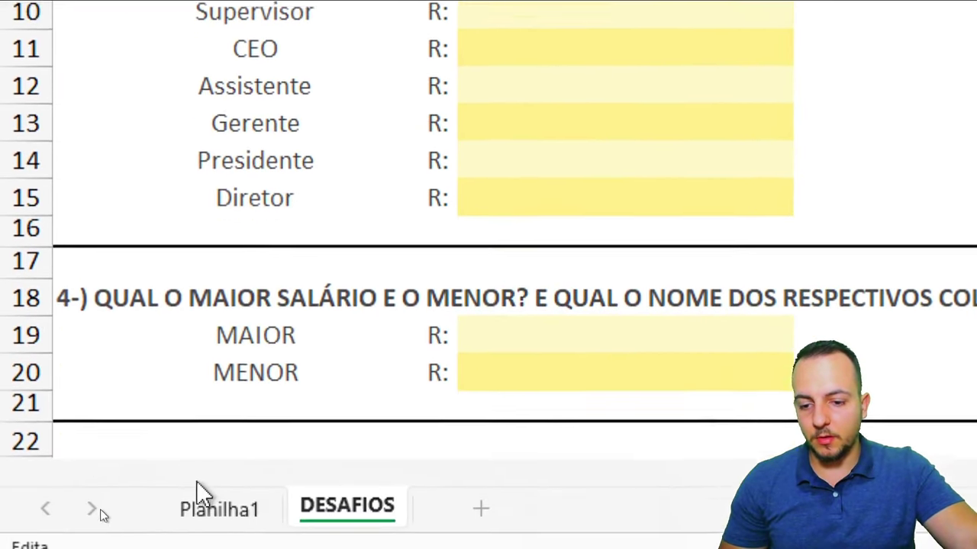
left_click(216, 500)
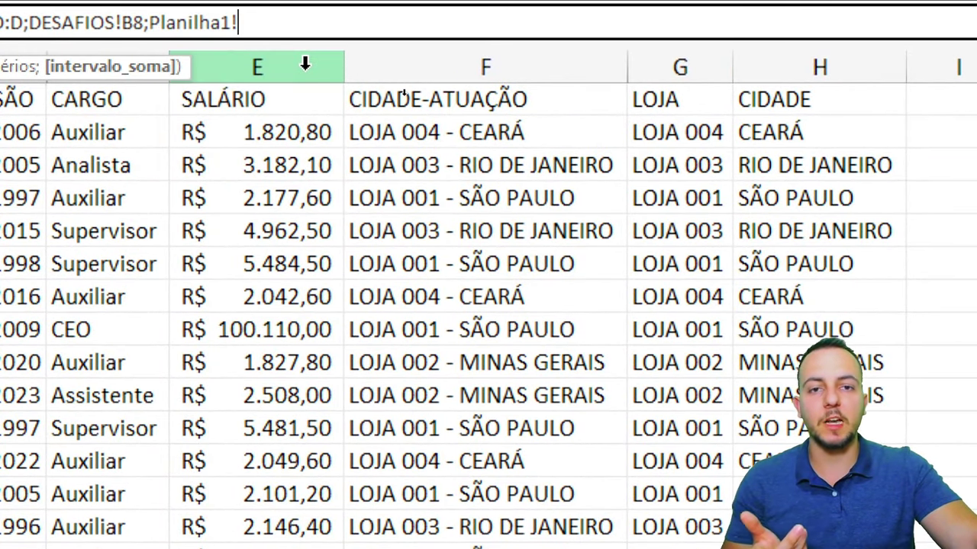
left_click(304, 65)
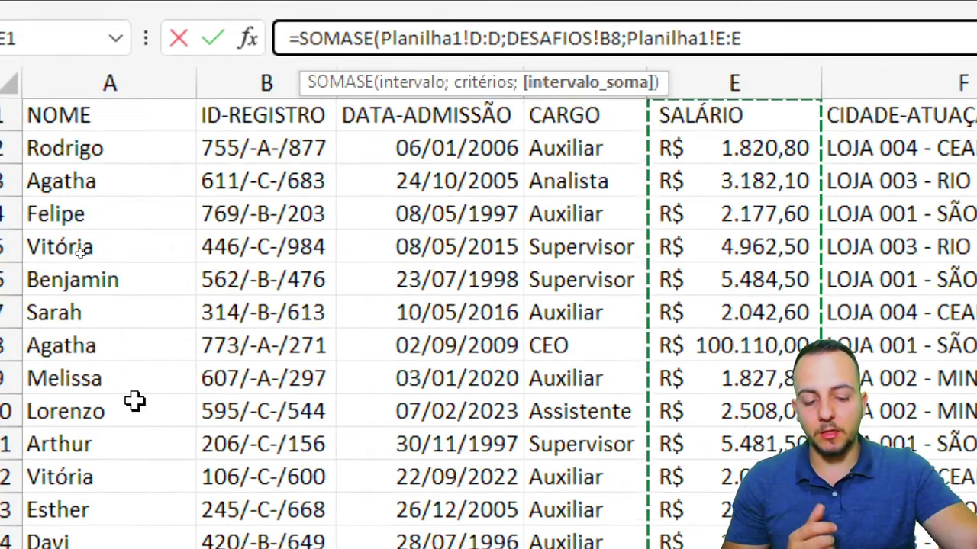
key("Return")
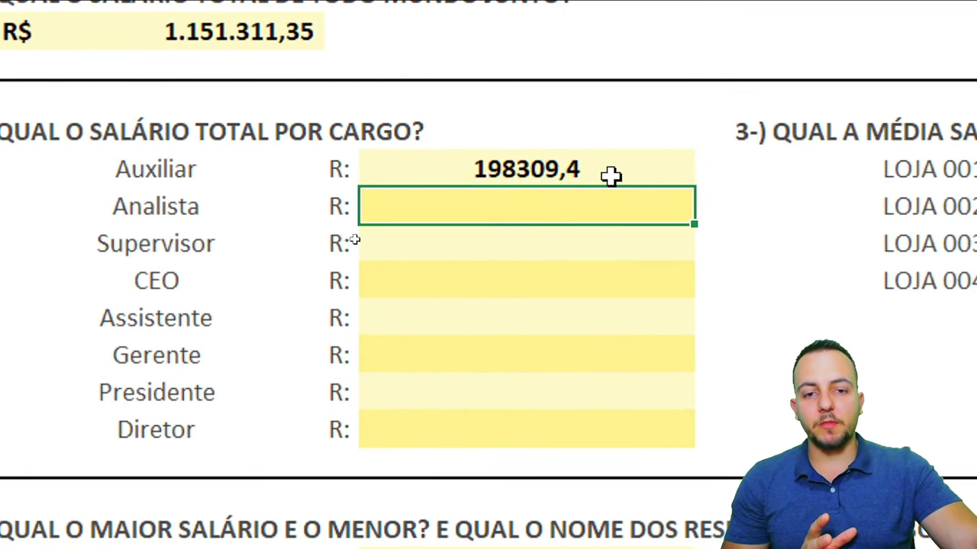
Step: Format the Auxiliar total in D8 with the accounting number format in R$
left_click(609, 175)
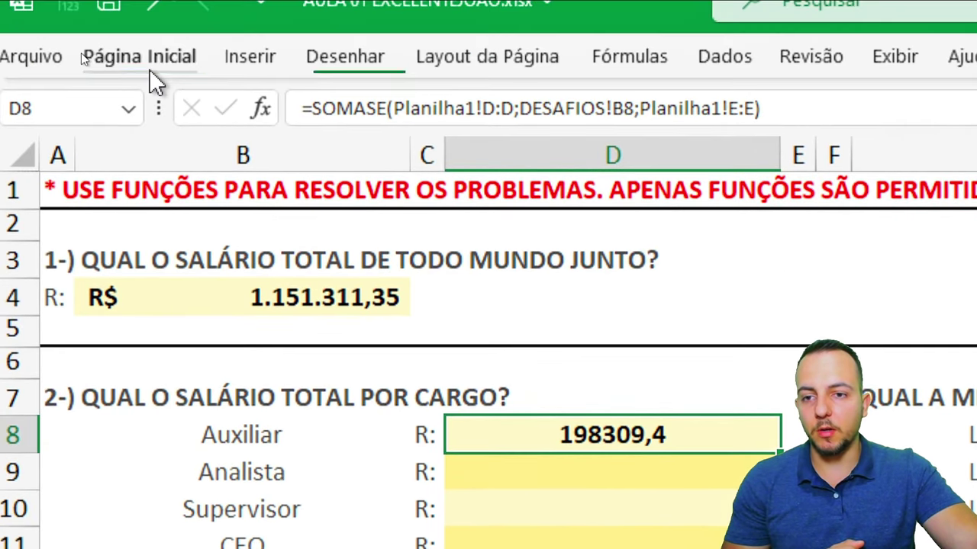
left_click(149, 64)
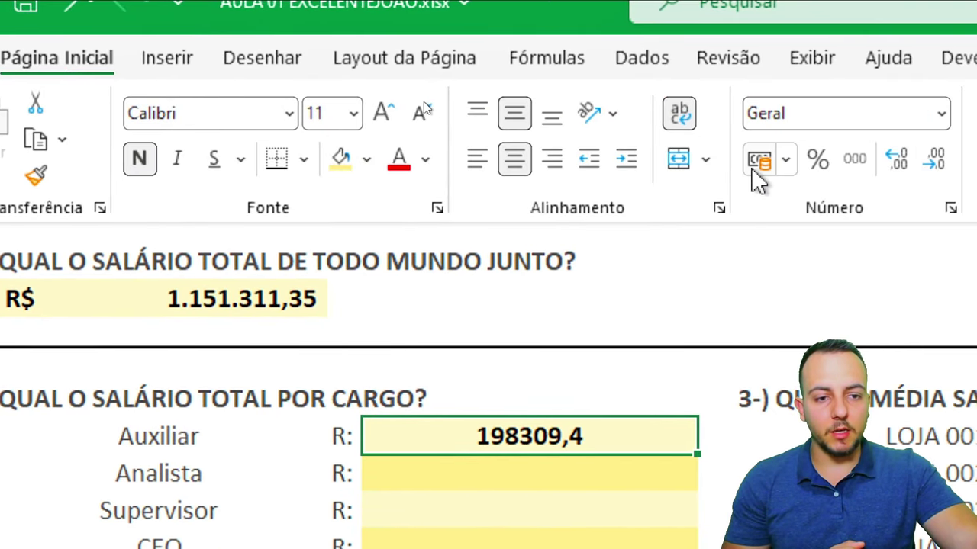
left_click(755, 163)
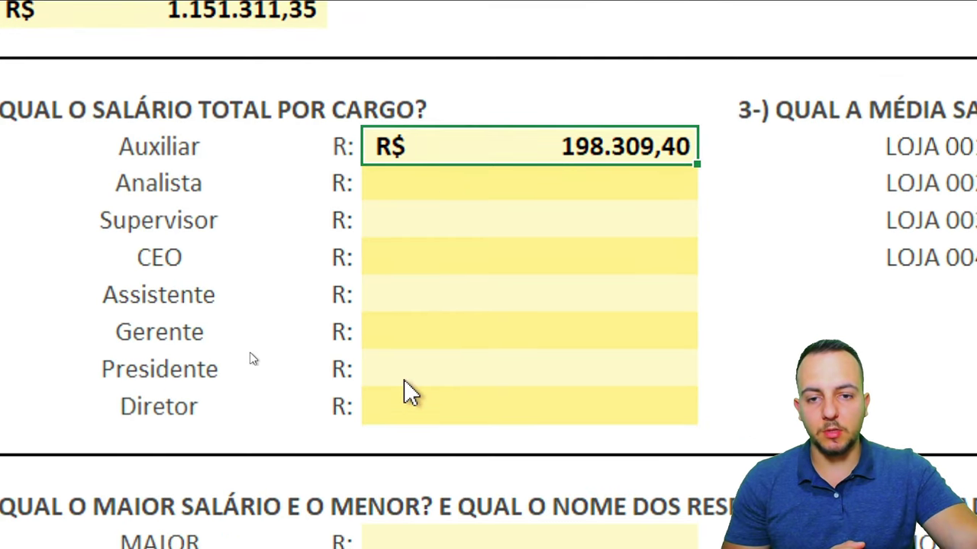
Step: Review D8's SOMASE formula and its criterion reference to the Auxiliar label, leaving it without editing
left_click(473, 183)
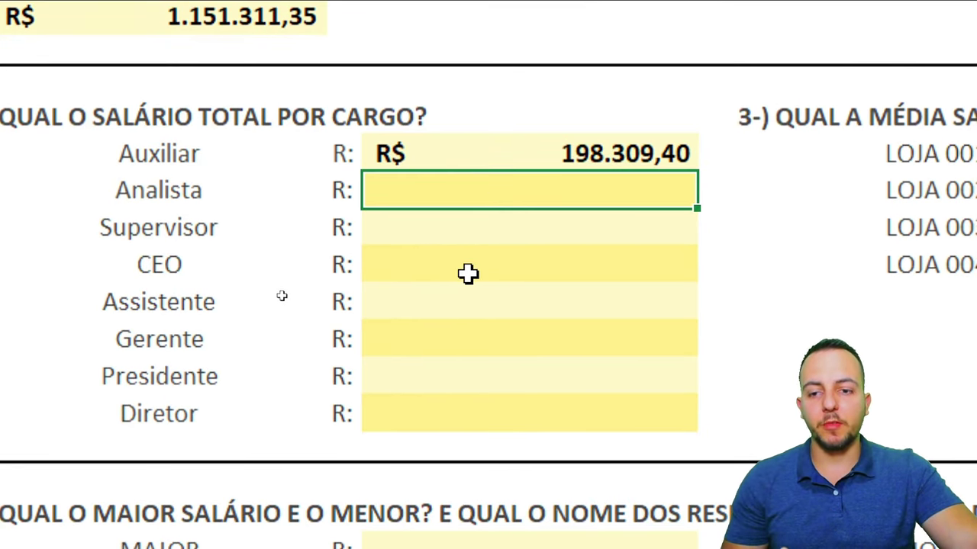
double_click(541, 156)
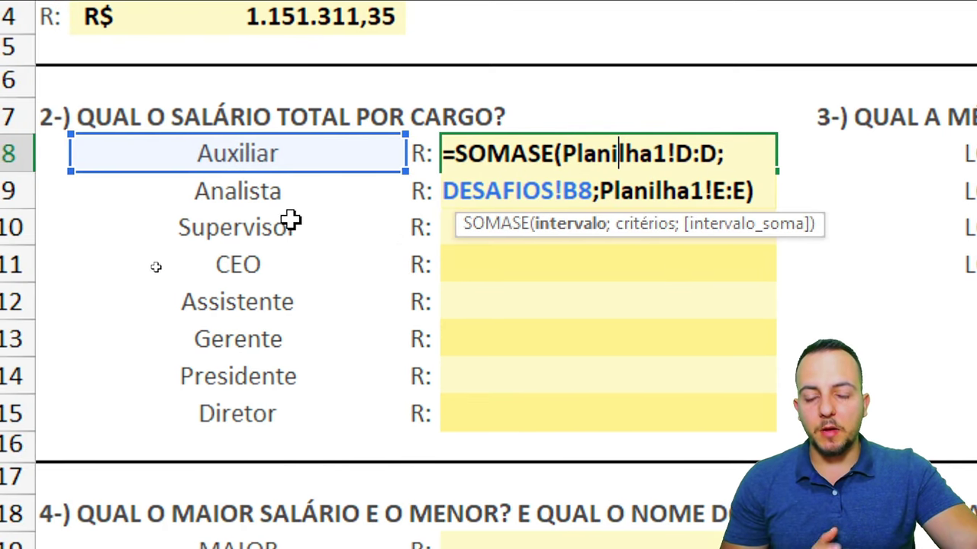
left_click_drag(311, 167, 342, 170)
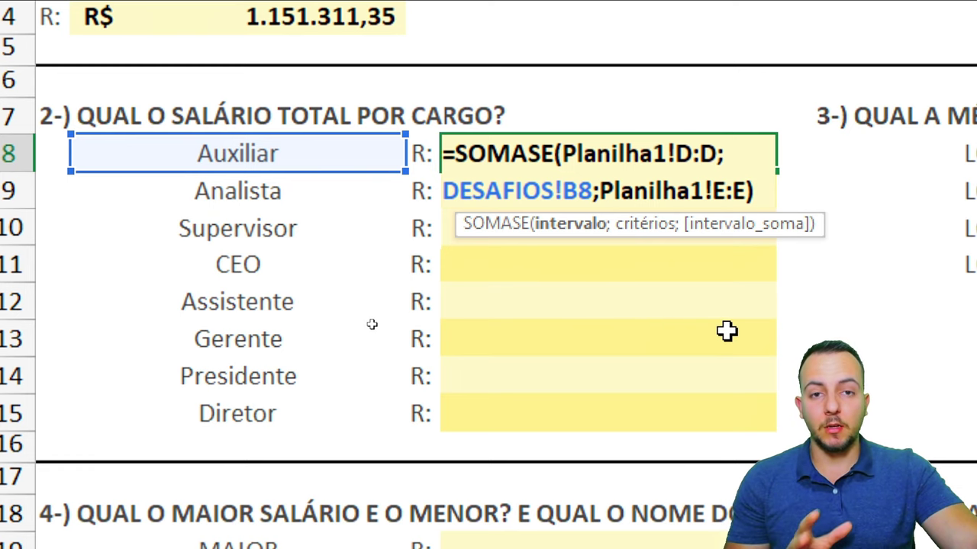
key("ctrl+Return")
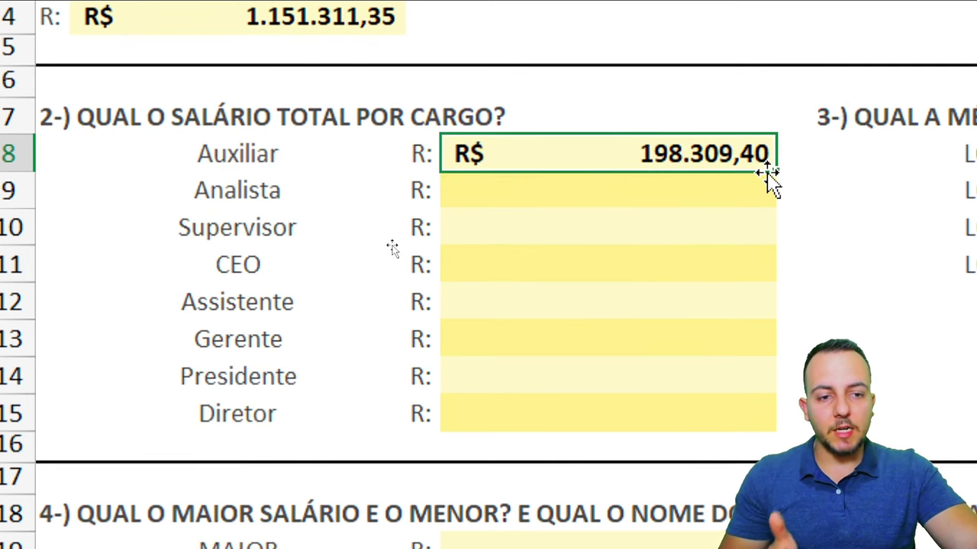
Step: Fill the SOMASE formula from D8 down to the Diretor row, D15, to total every cargo
mouse_move(672, 146)
left_mouse_down()
mouse_move(698, 191)
mouse_move(691, 156)
left_mouse_up()
left_click_drag(675, 220, 675, 321)
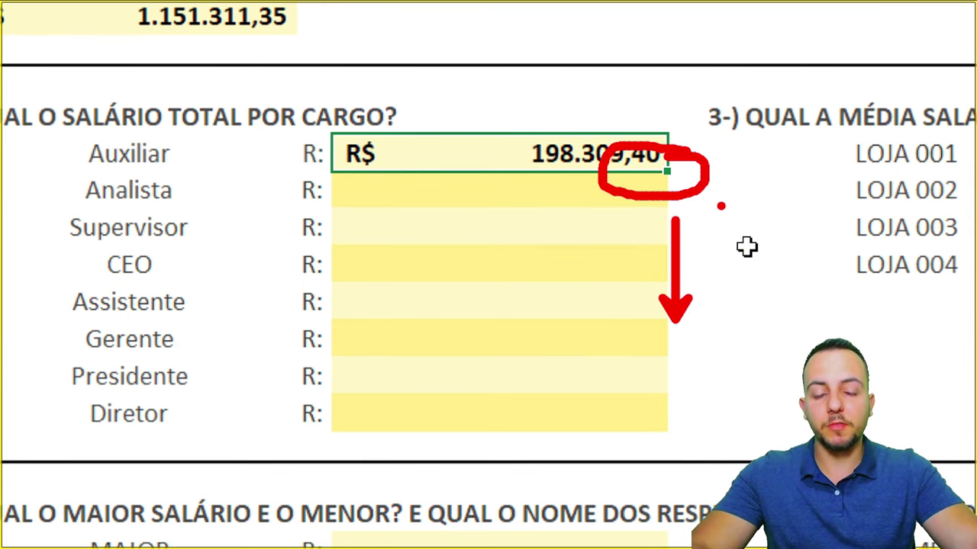
key("Escape")
mouse_move(666, 171)
left_mouse_down()
mouse_move(643, 410)
mouse_move(608, 427)
left_mouse_up()
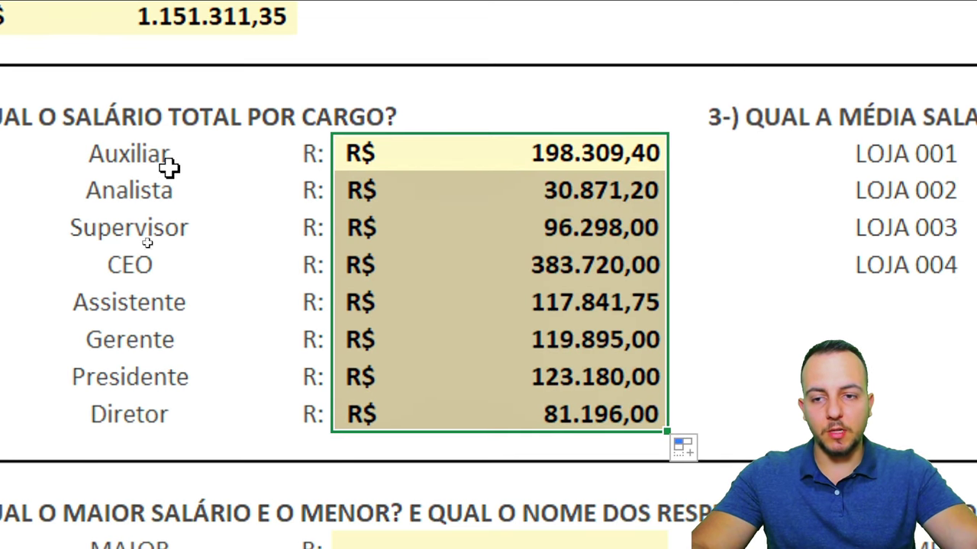
Step: Check which cargo label the copied formulas in the CEO and Analista rows reference, leaving them without editing
left_click(169, 164)
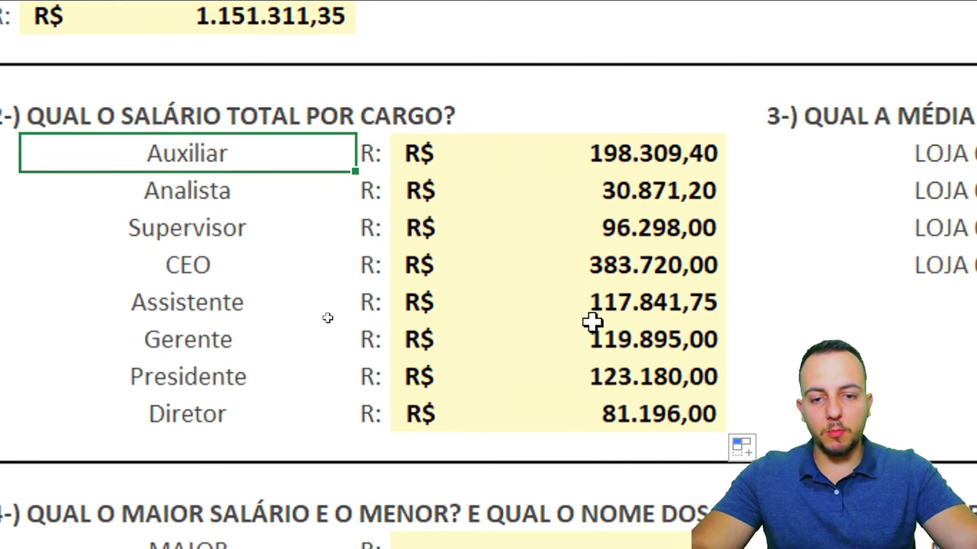
left_click(531, 270)
double_click(530, 270)
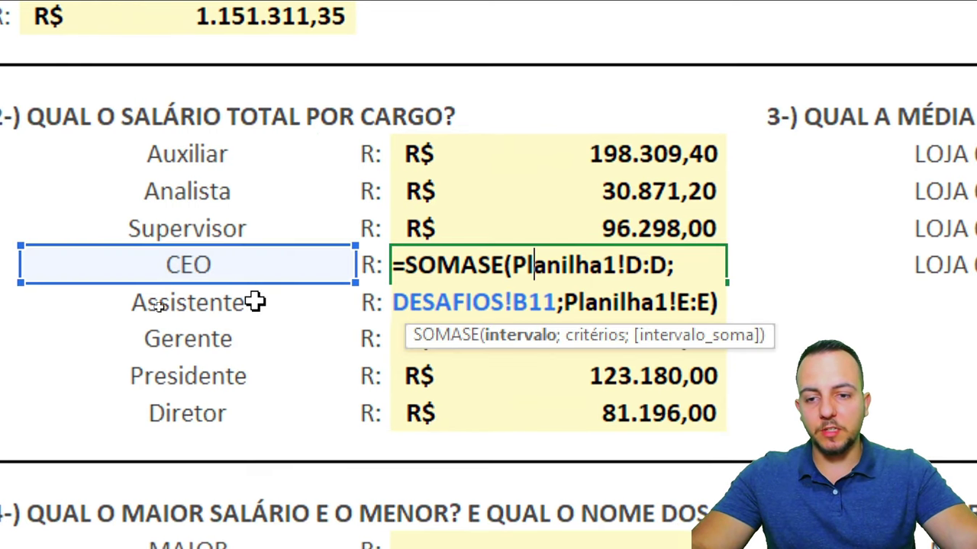
key("Escape")
double_click(579, 193)
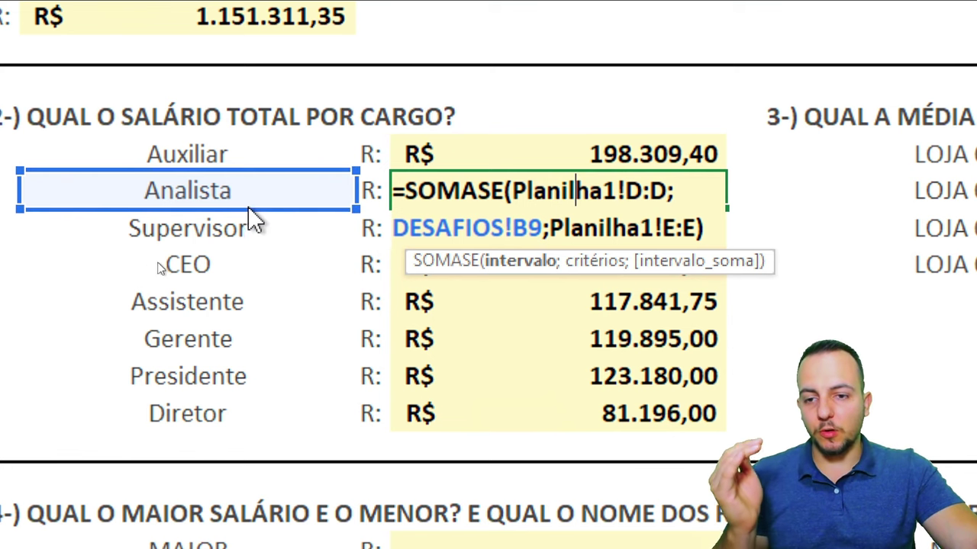
left_click_drag(248, 213, 261, 213)
key("Escape")
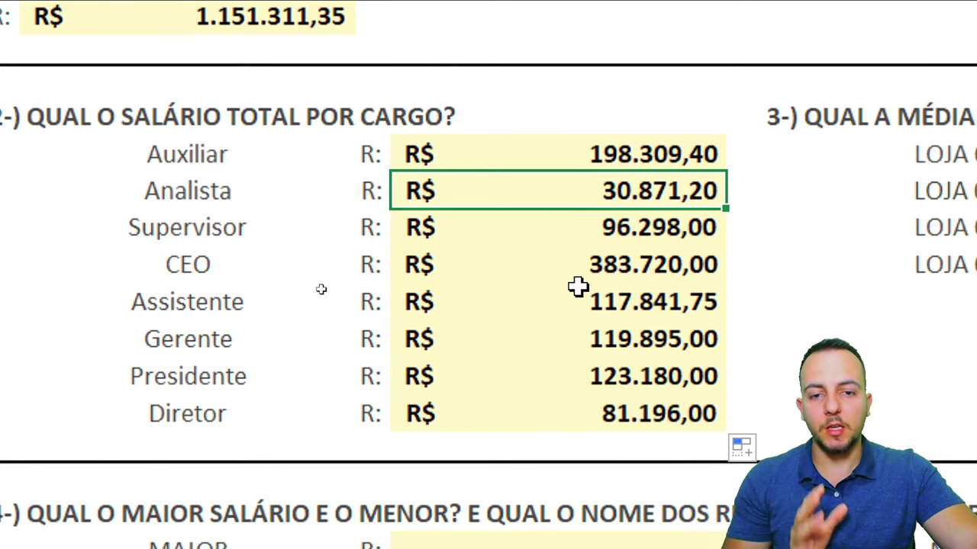
double_click(601, 188)
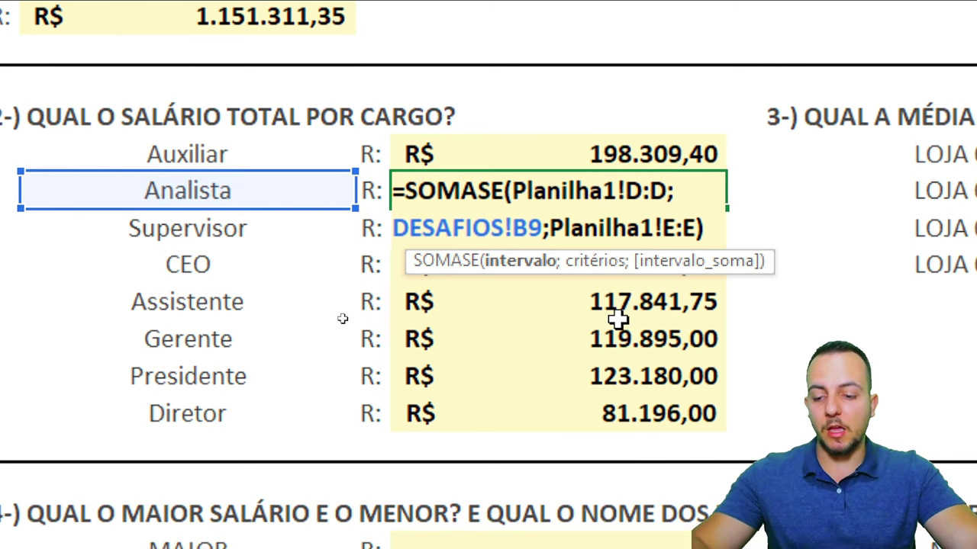
key("Escape")
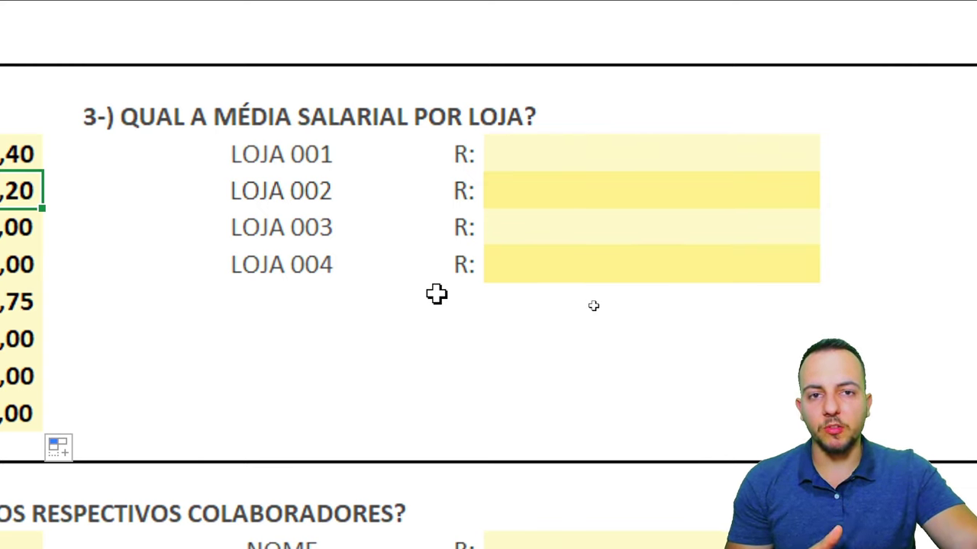
left_click(572, 157)
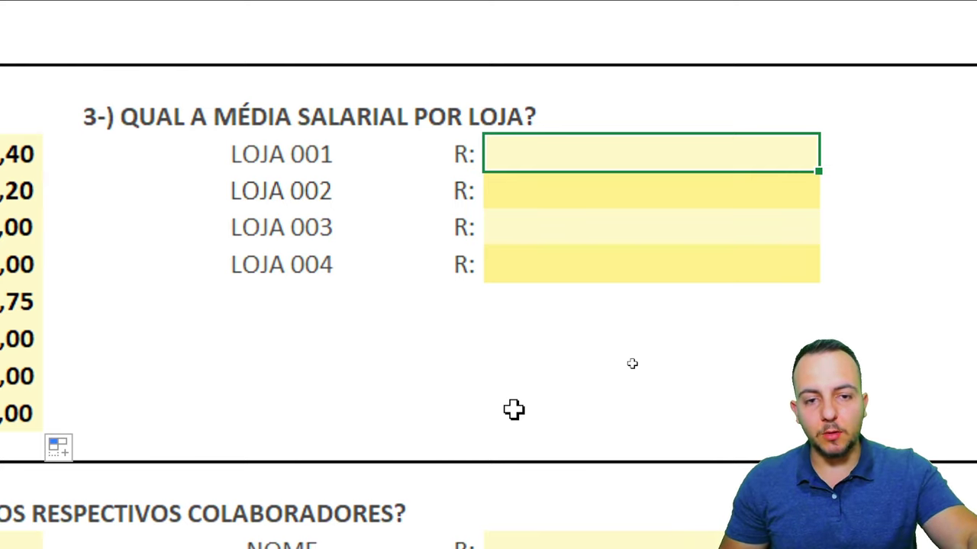
type("=")
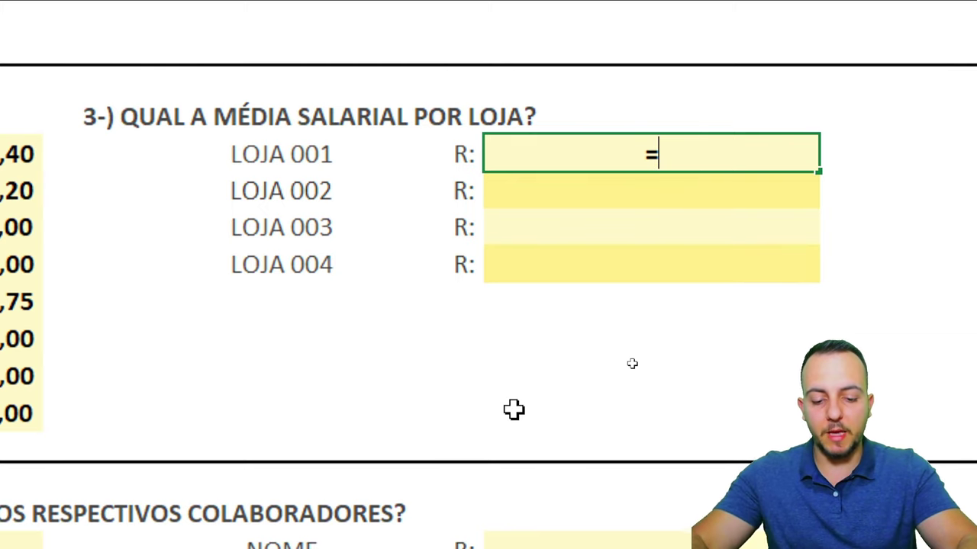
type("MÉDIA")
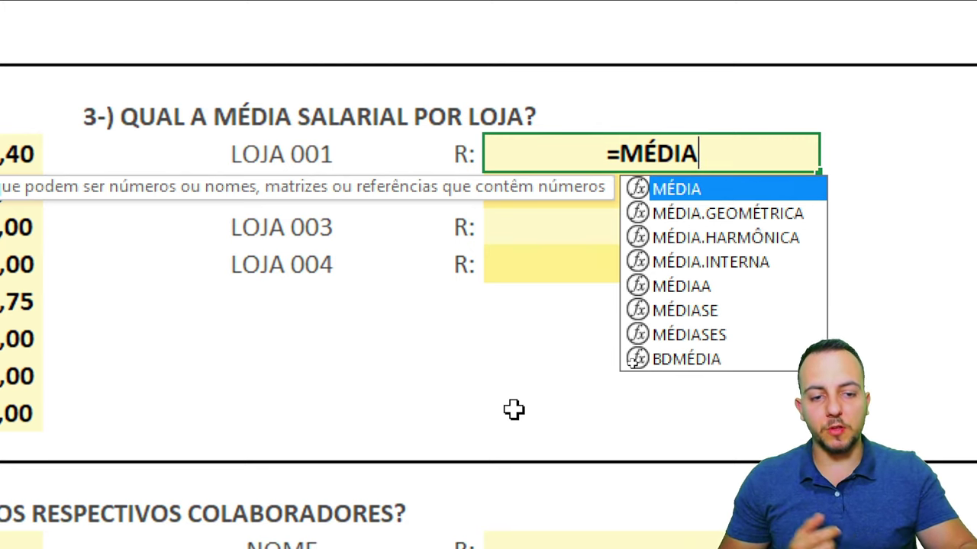
key("Down")
key("Down")
key("Down")
key("Down")
key("Down")
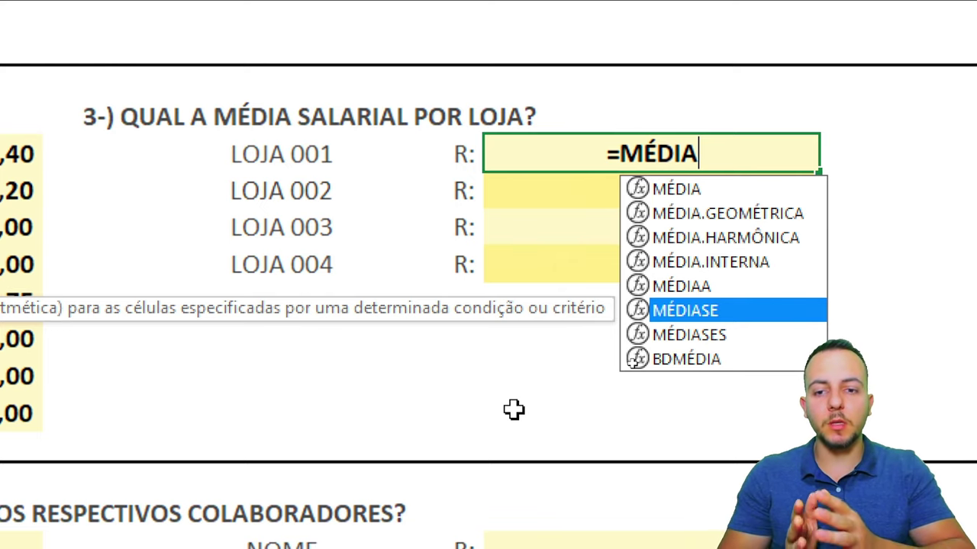
key("Escape")
key("Escape")
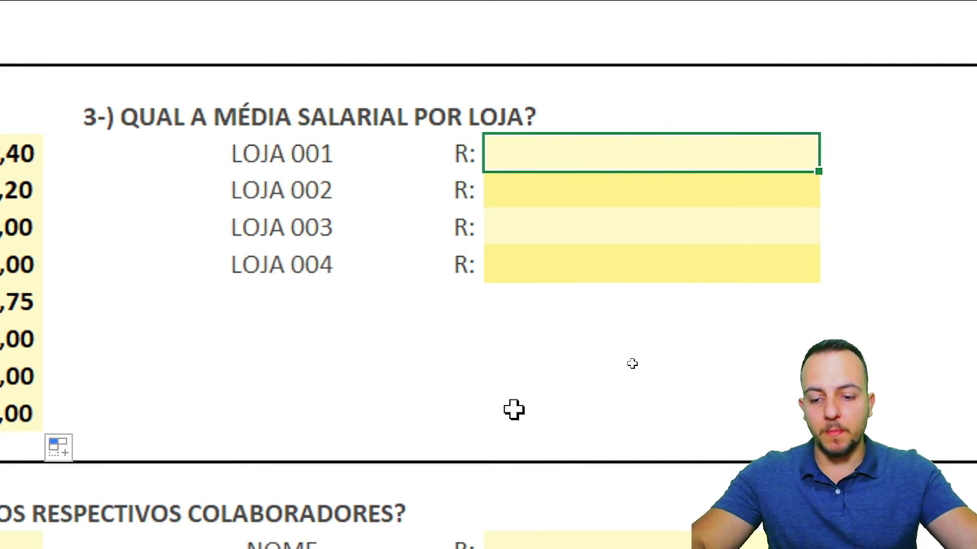
mouse_move(221, 125)
left_mouse_down()
mouse_move(362, 132)
mouse_move(229, 305)
mouse_move(370, 135)
mouse_move(352, 123)
left_mouse_up()
left_click_drag(406, 288, 386, 309)
left_click_drag(381, 284, 432, 336)
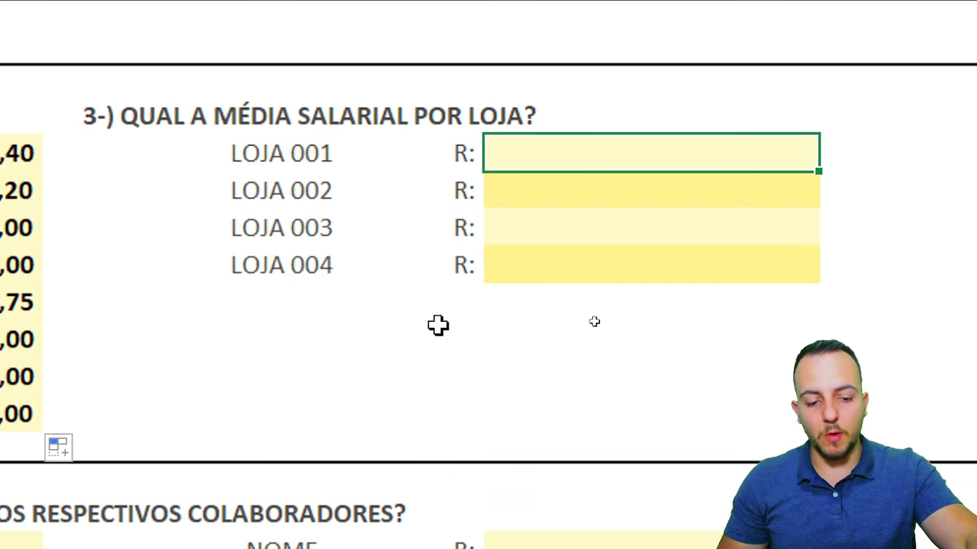
Step: Start a MÉDIASE formula in the LOJA 001 answer cell with Planilha1's LOJA column, G:G, as the criteria range
type("=MÉ")
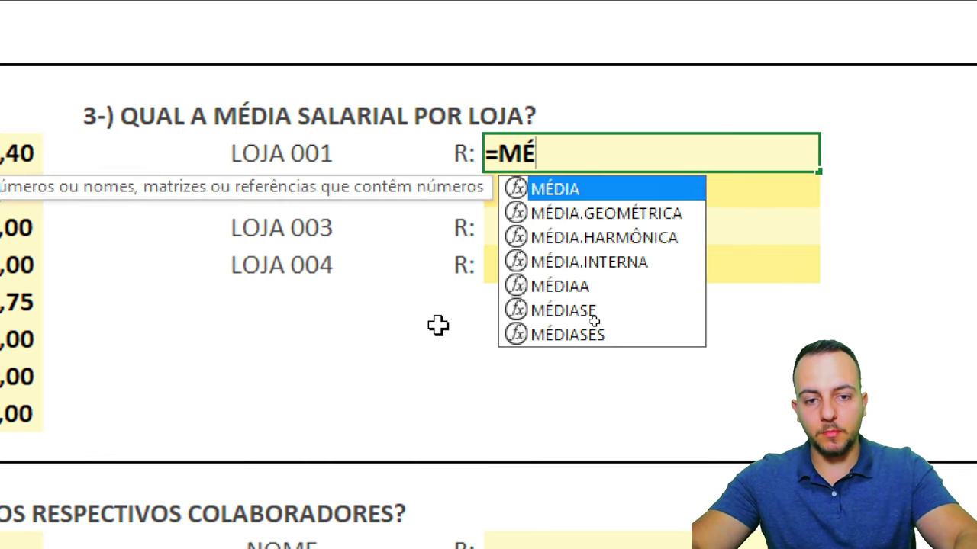
type("DIASE")
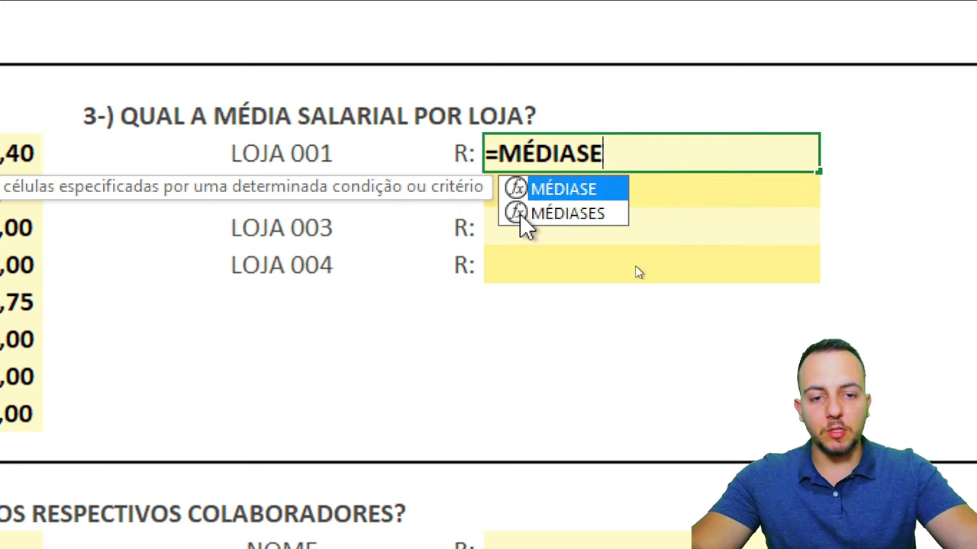
double_click(580, 190)
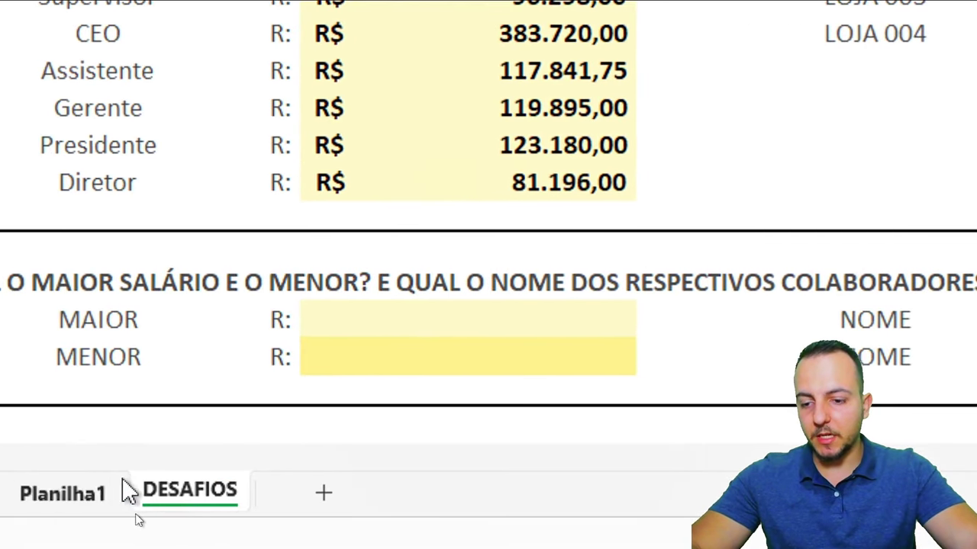
left_click(121, 492)
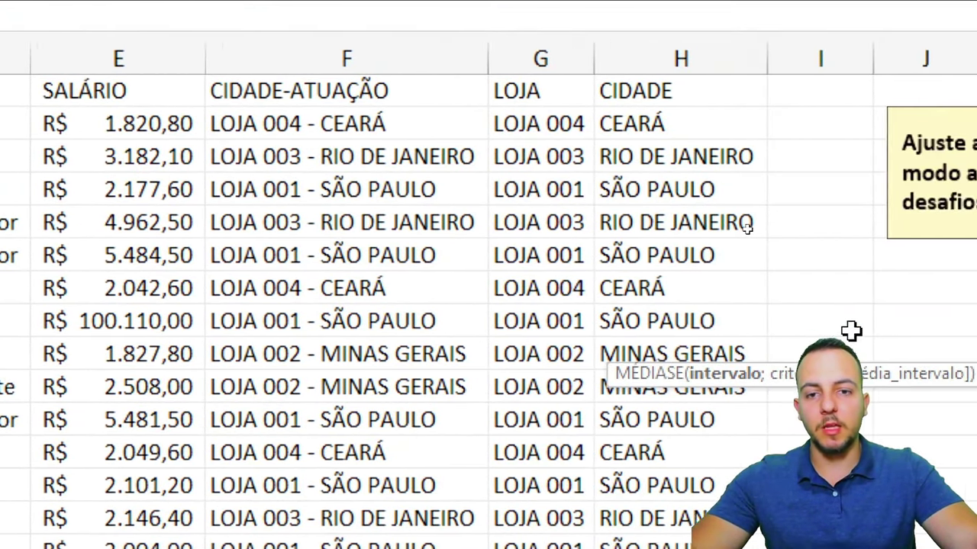
left_click(375, 55)
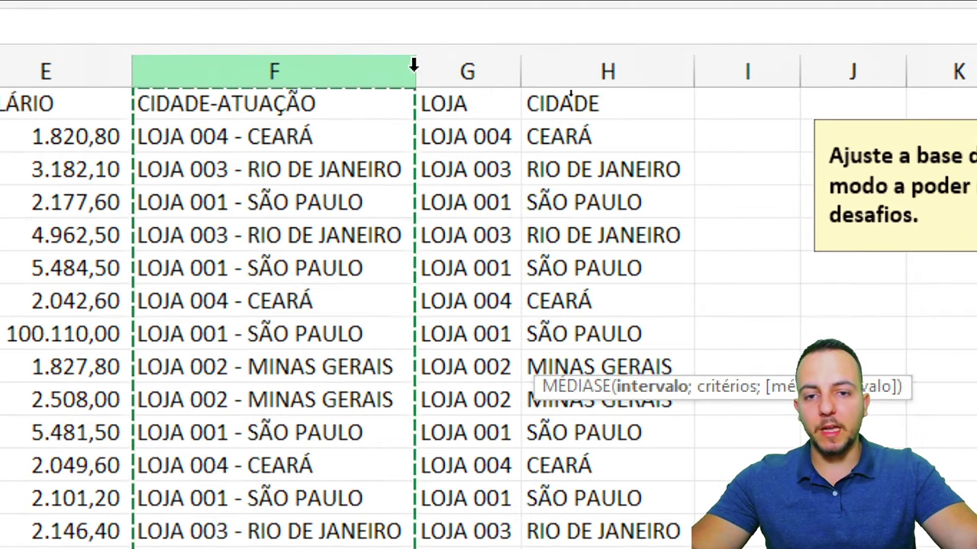
left_click(501, 60)
left_click(555, 59)
left_click(371, 72)
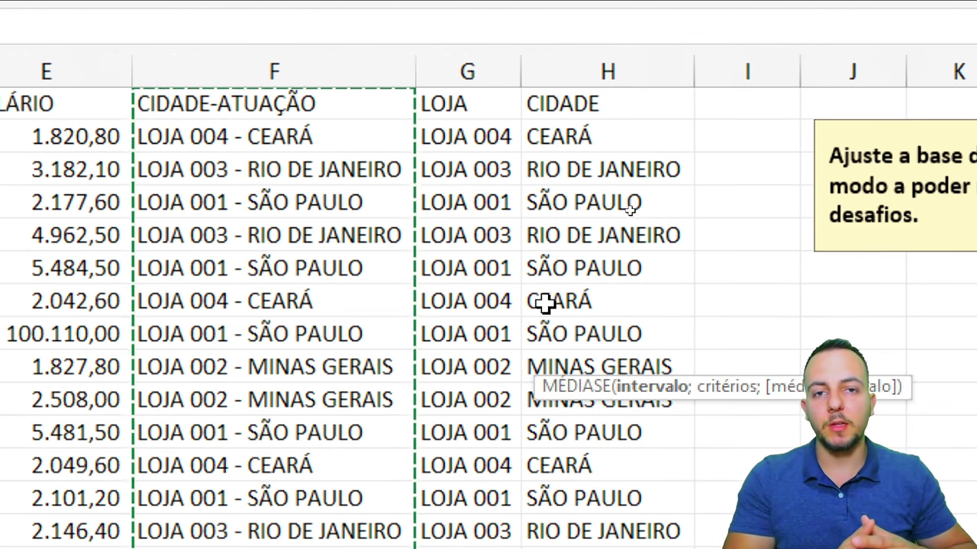
left_click(488, 71)
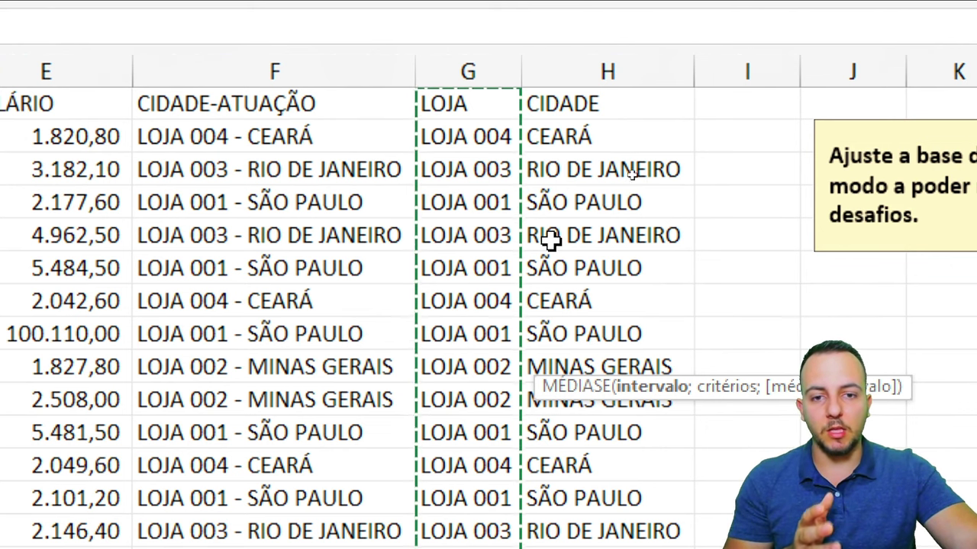
left_click(497, 70)
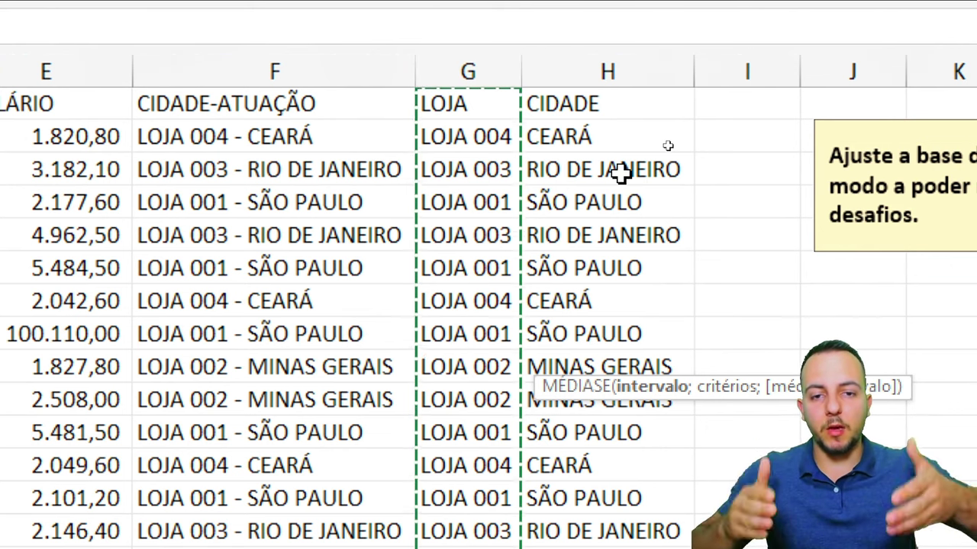
type(";")
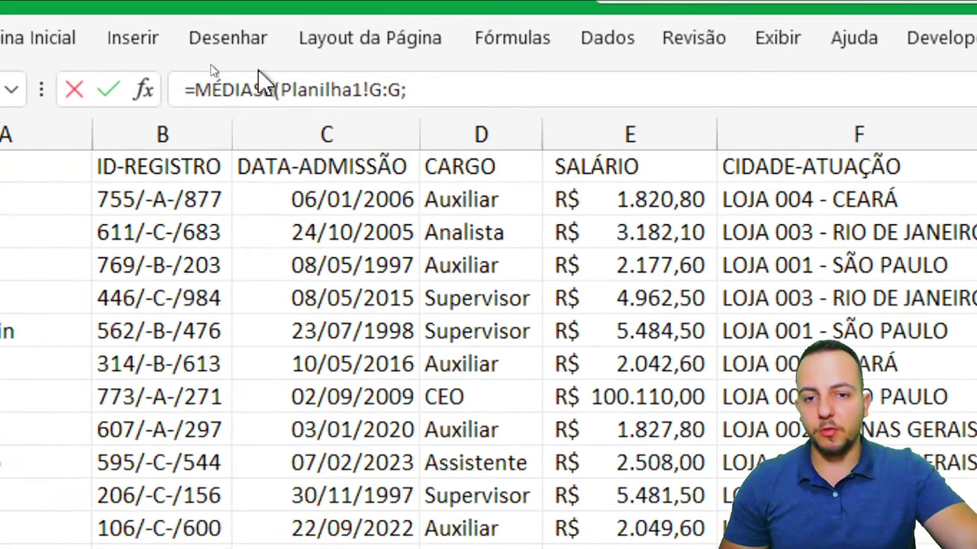
Step: Complete the MÉDIASE formula with the LOJA 001 label, DESAFIOS!G8, as criterion and Planilha1's SALÁRIO column, E:E, as average range
left_click(445, 88)
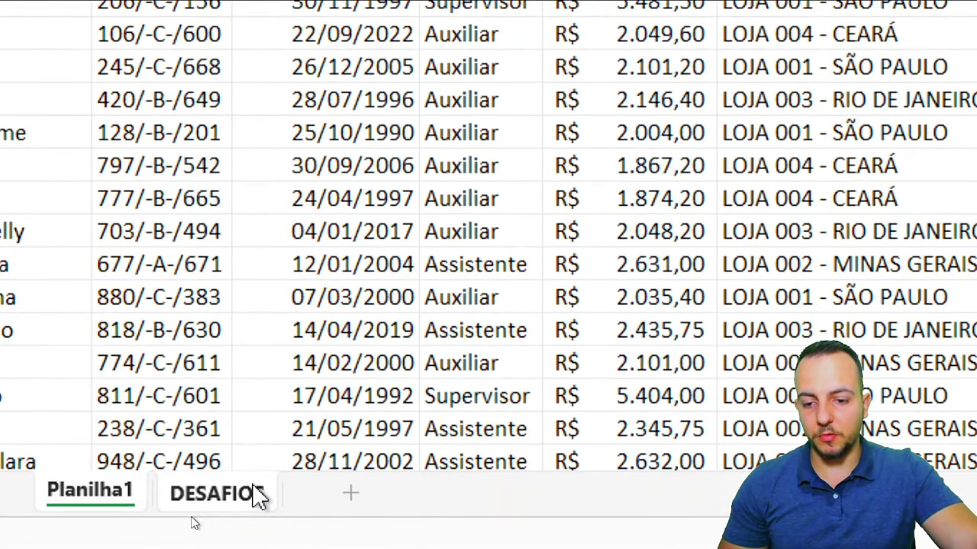
left_click(259, 496)
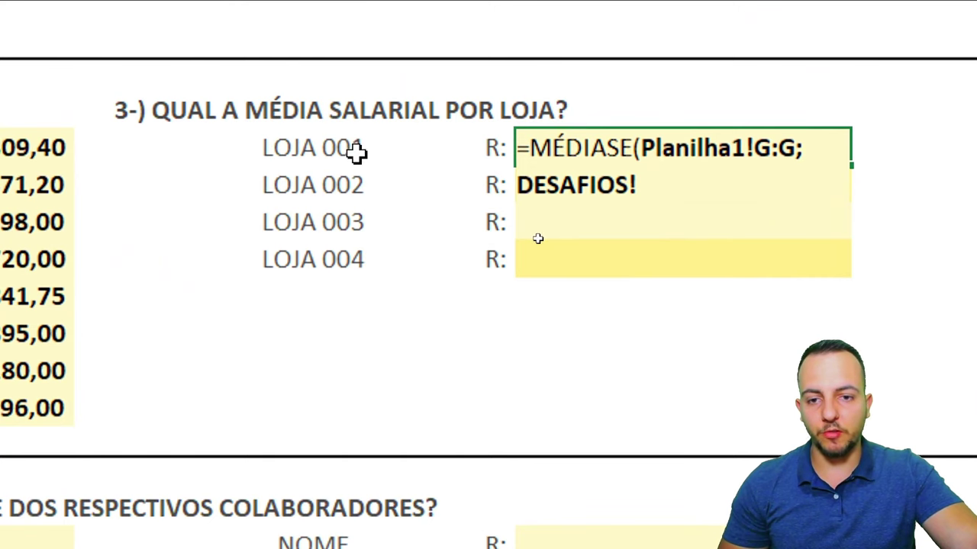
left_click(356, 153)
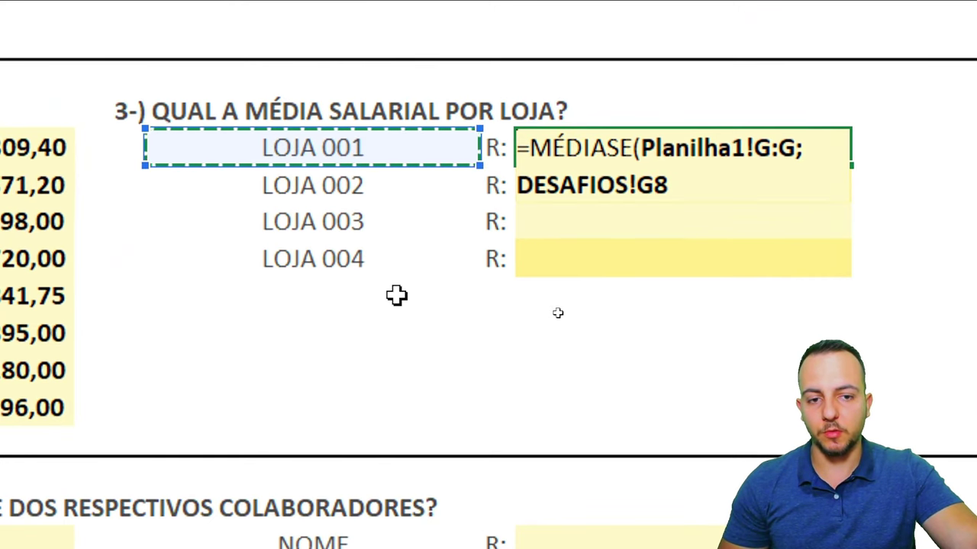
type(";")
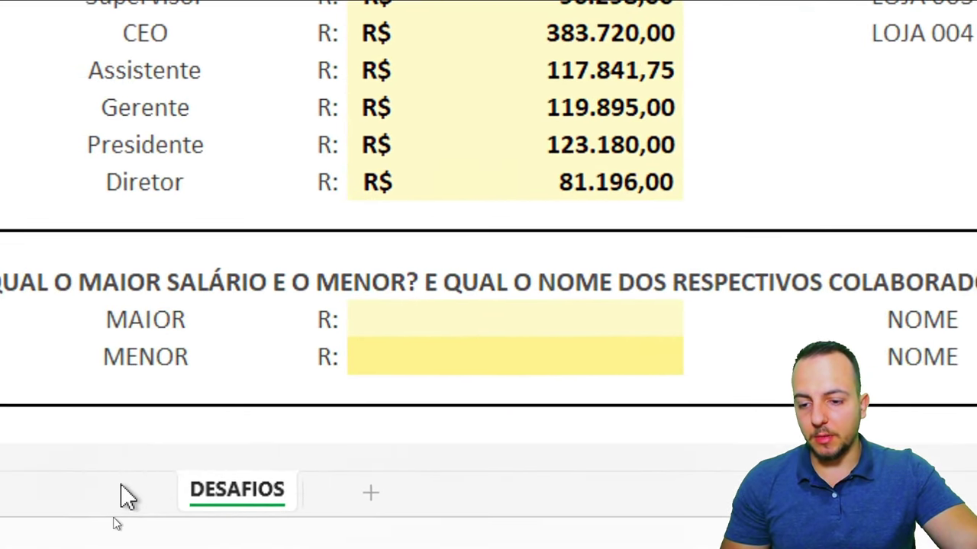
left_click(122, 488)
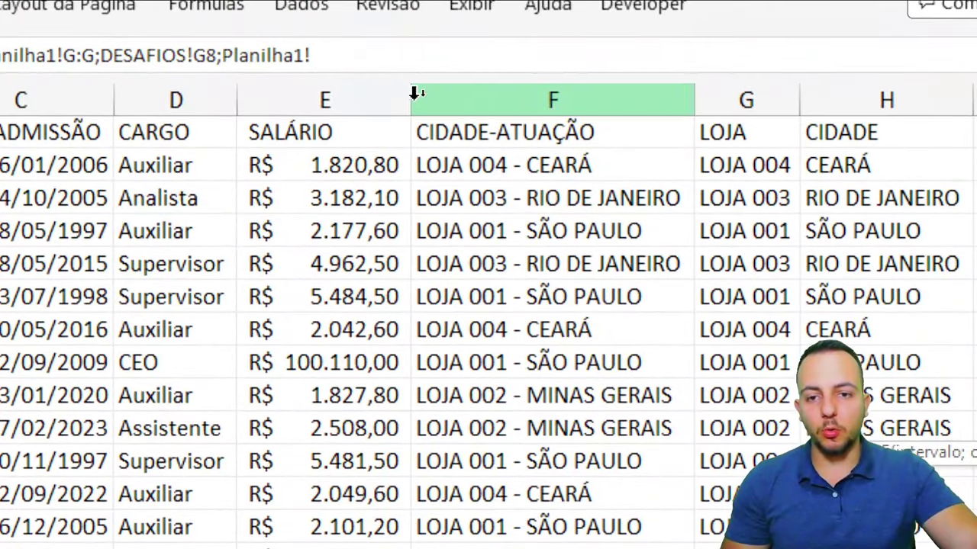
left_click(375, 97)
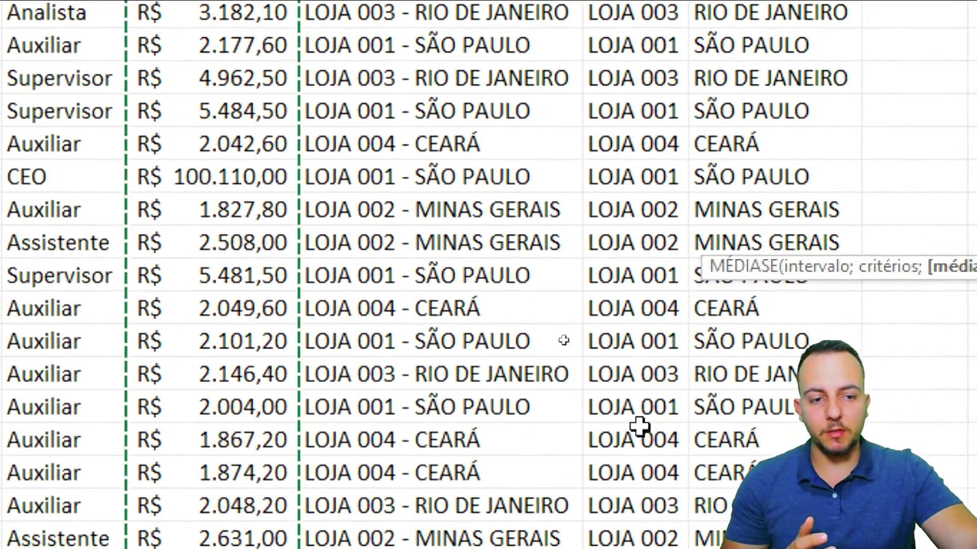
key("Escape")
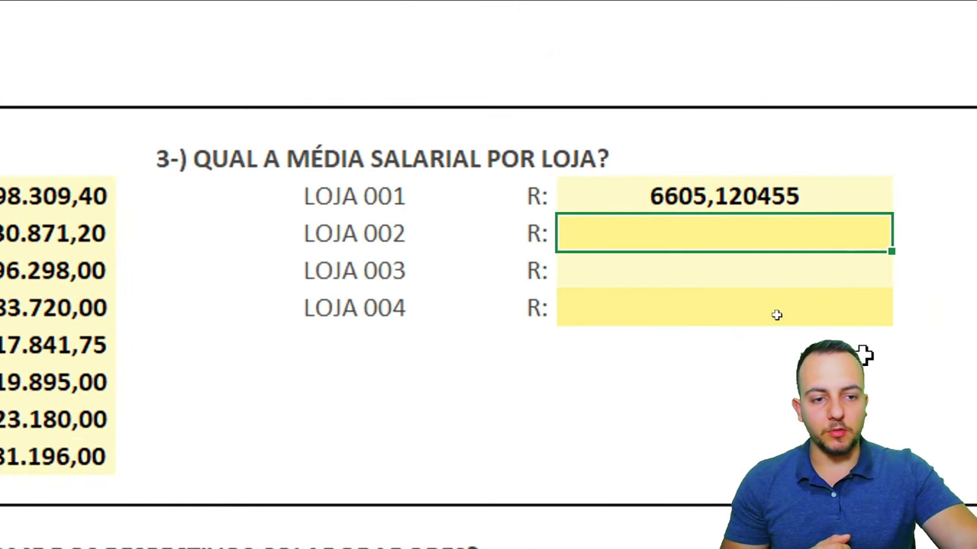
Step: Format the LOJA 001 average with the accounting number format in R$
left_click_drag(354, 196, 675, 194)
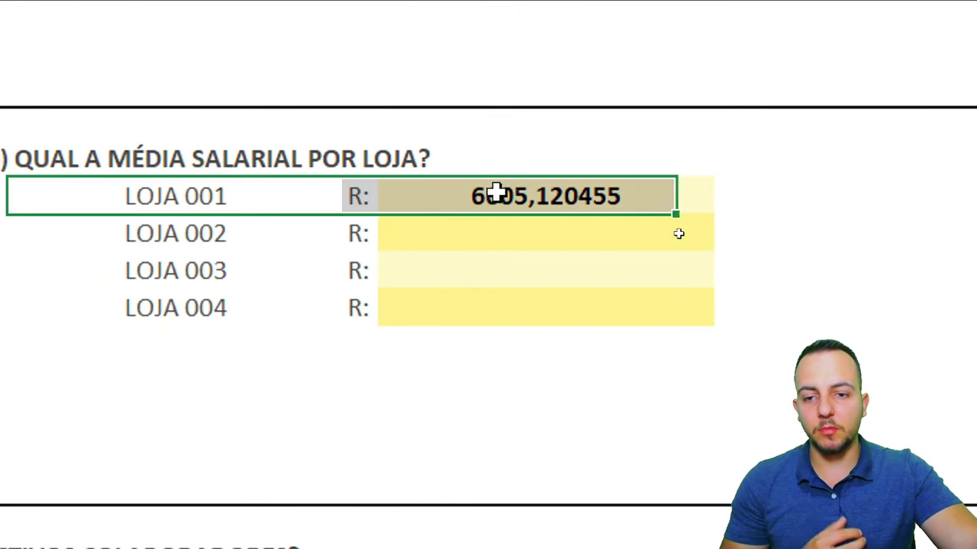
left_click(532, 192)
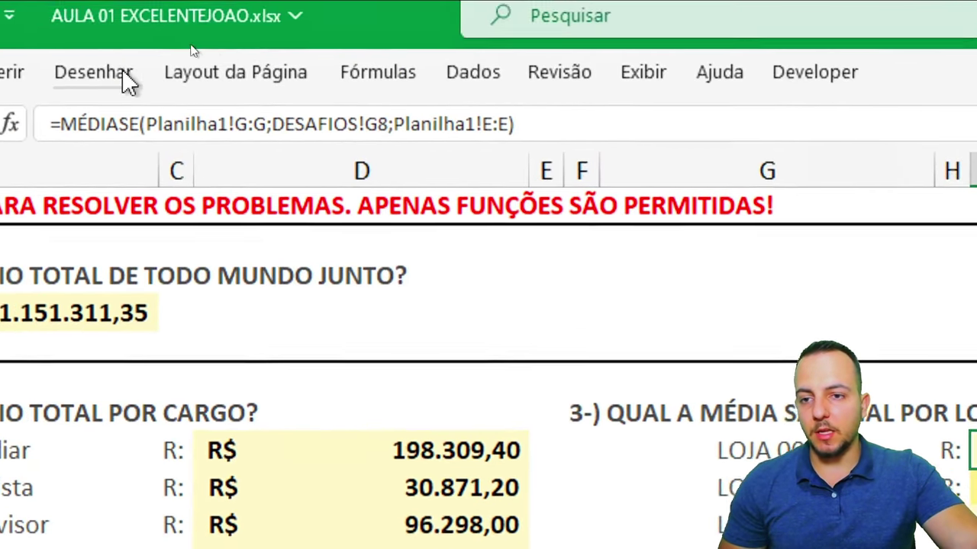
left_click(116, 87)
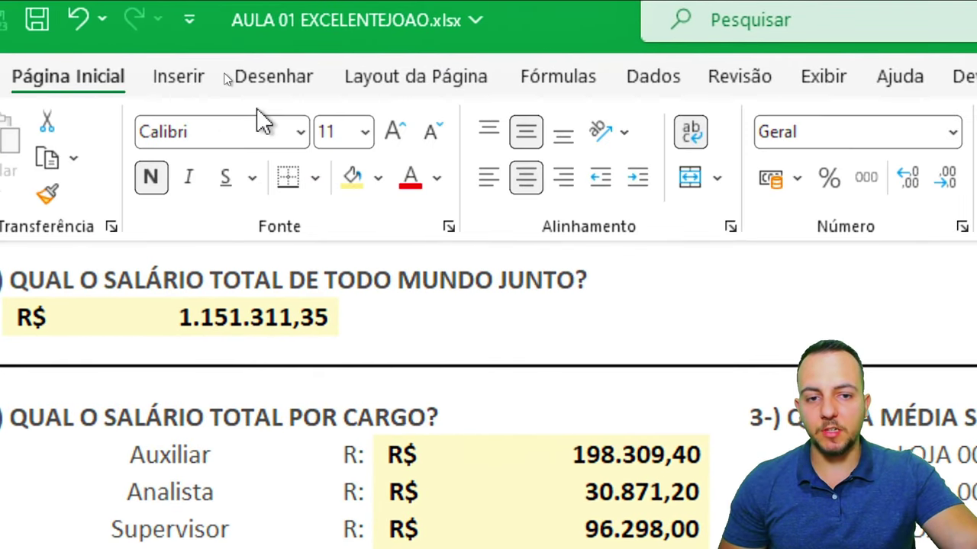
left_click(771, 178)
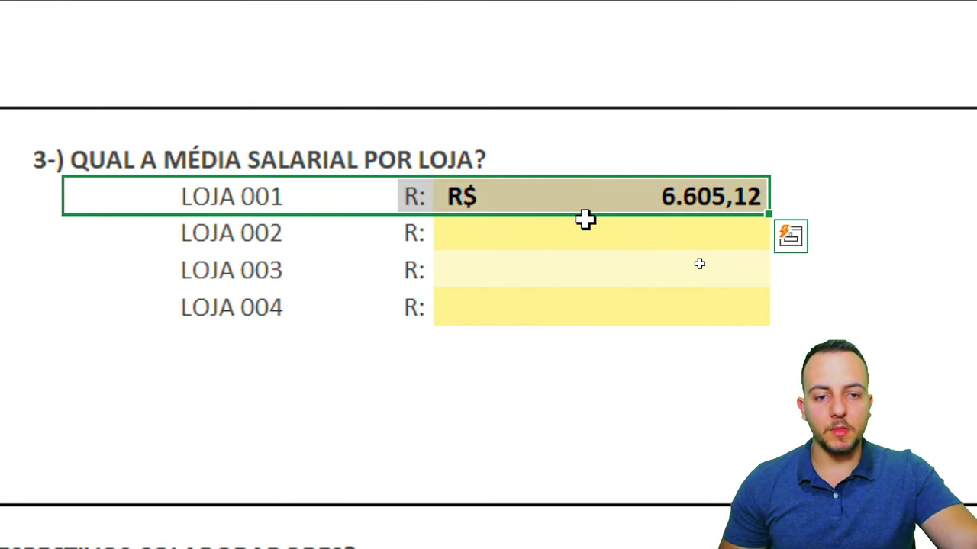
Step: Fill the MÉDIASE formula from the LOJA 001 row down to LOJA 004 to average every loja
left_click_drag(290, 191, 585, 217)
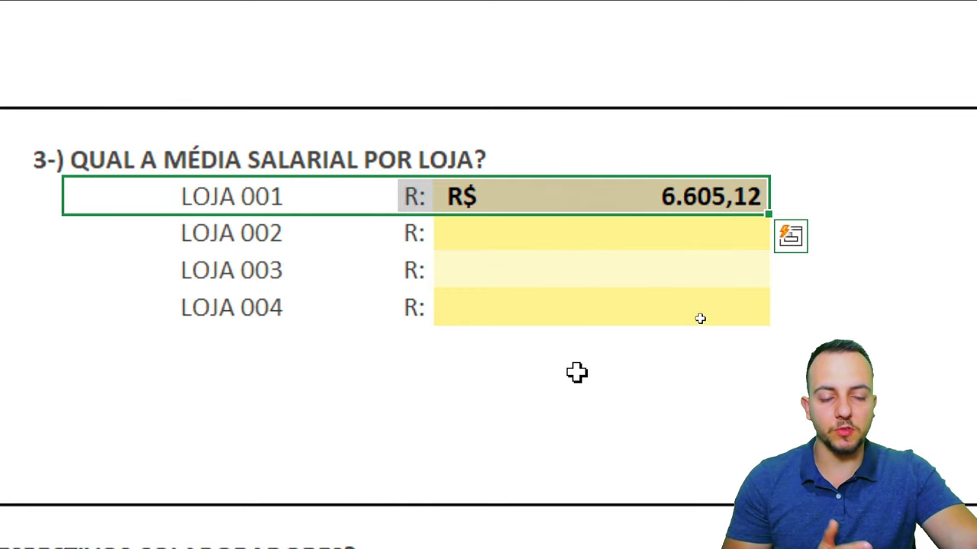
left_click(666, 195)
left_click_drag(767, 216, 760, 319)
Step: Check which loja label the copied formulas in the LOJA 002, LOJA 003 and LOJA 004 rows reference, leaving them without editing
left_click(621, 273)
left_click(646, 237)
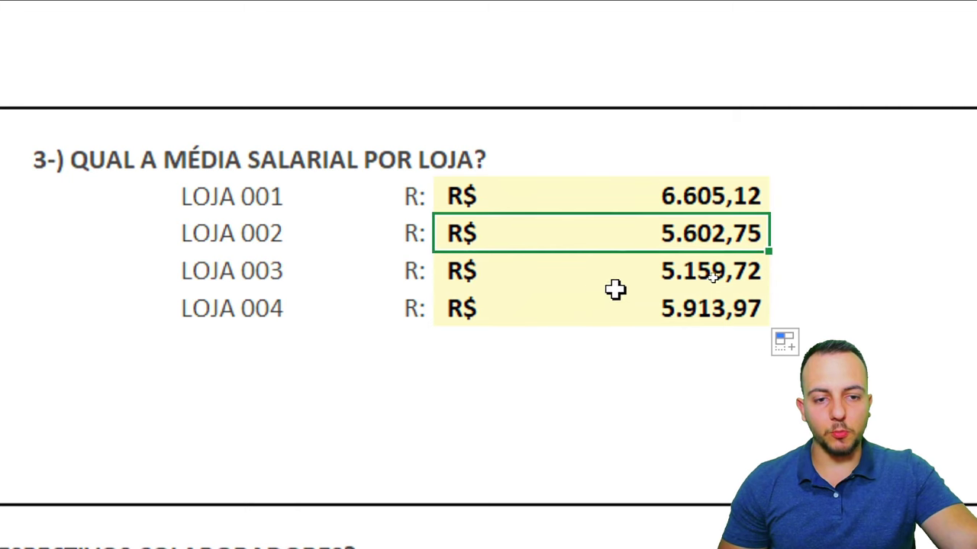
double_click(632, 236)
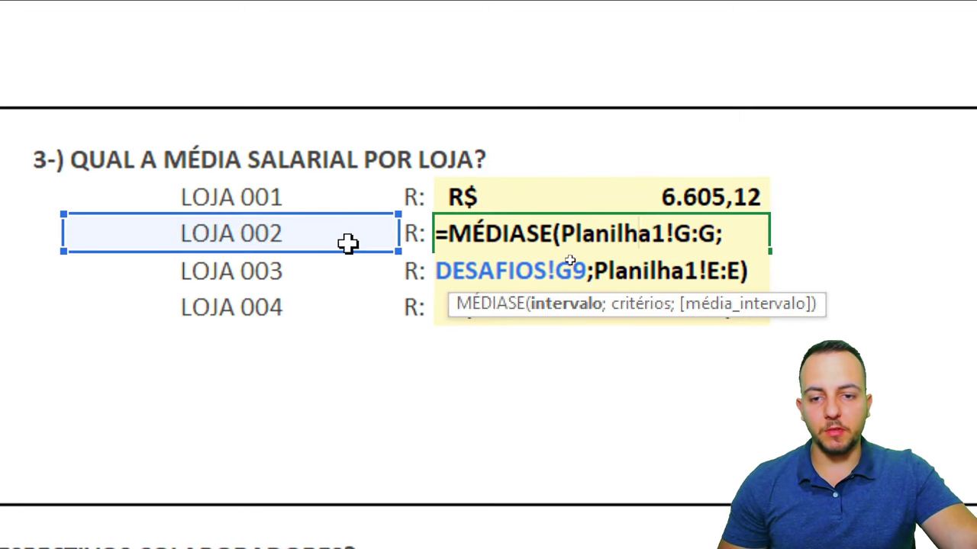
left_click_drag(331, 251, 336, 252)
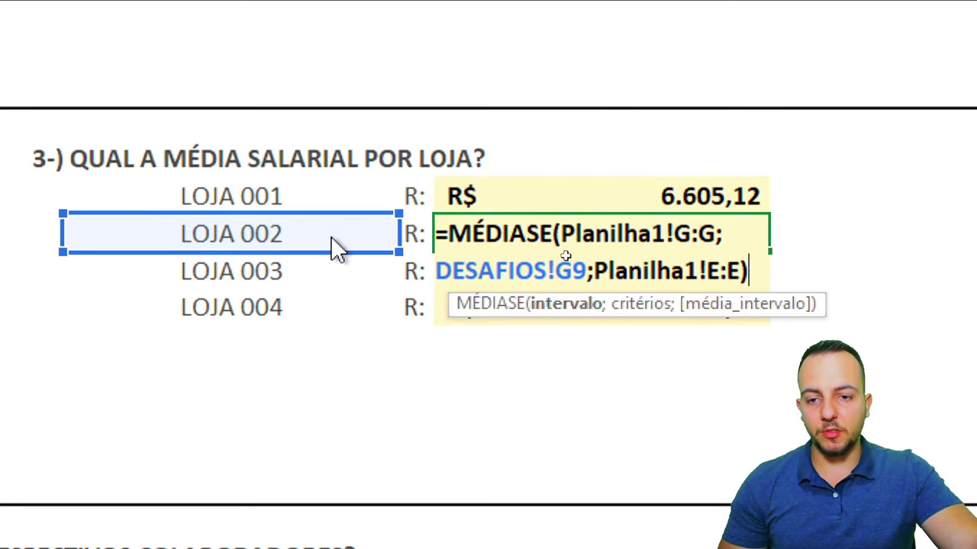
key("Return")
double_click(574, 270)
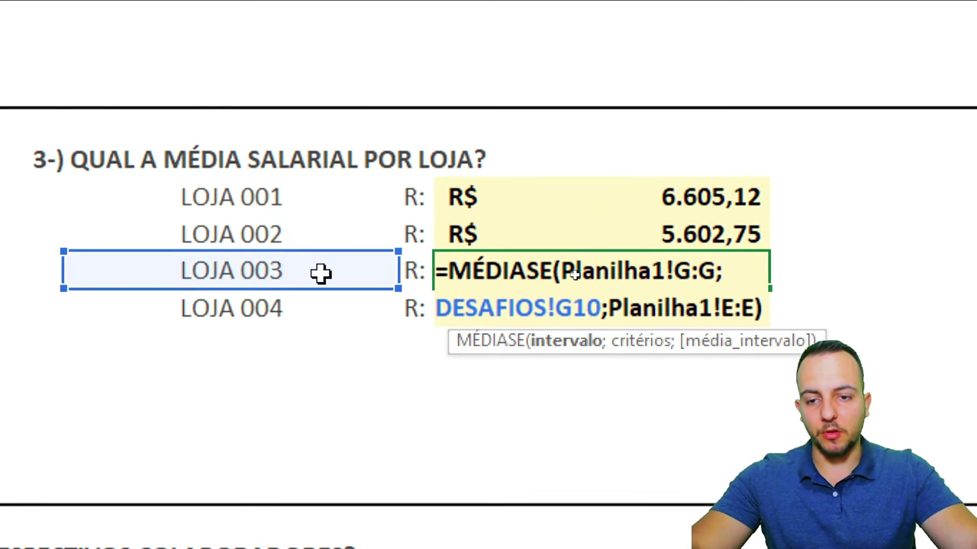
key("Return")
double_click(556, 307)
key("Return")
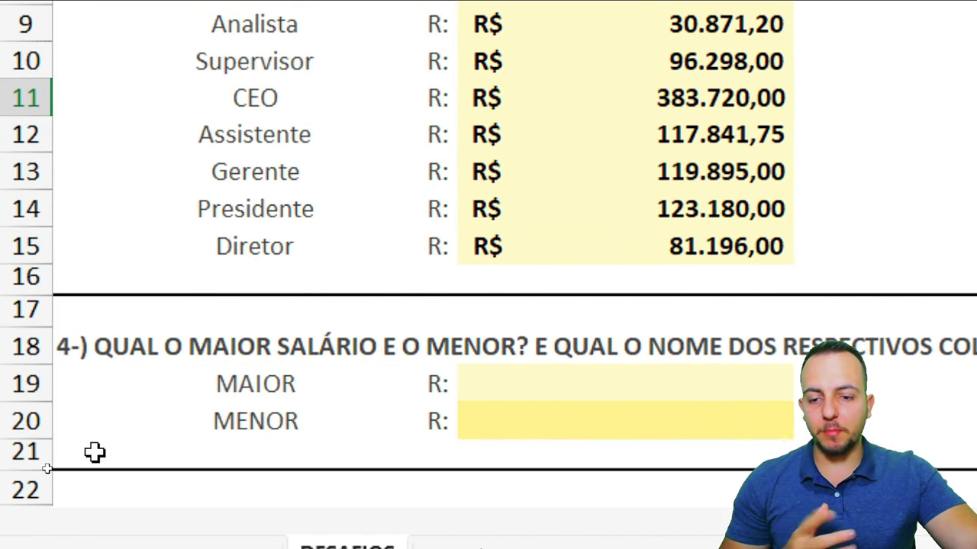
Step: Start a MAIOR formula in question 4's MAIOR answer cell with Planilha1's SALÁRIO column, E:E, as the matriz argument
left_click(563, 388)
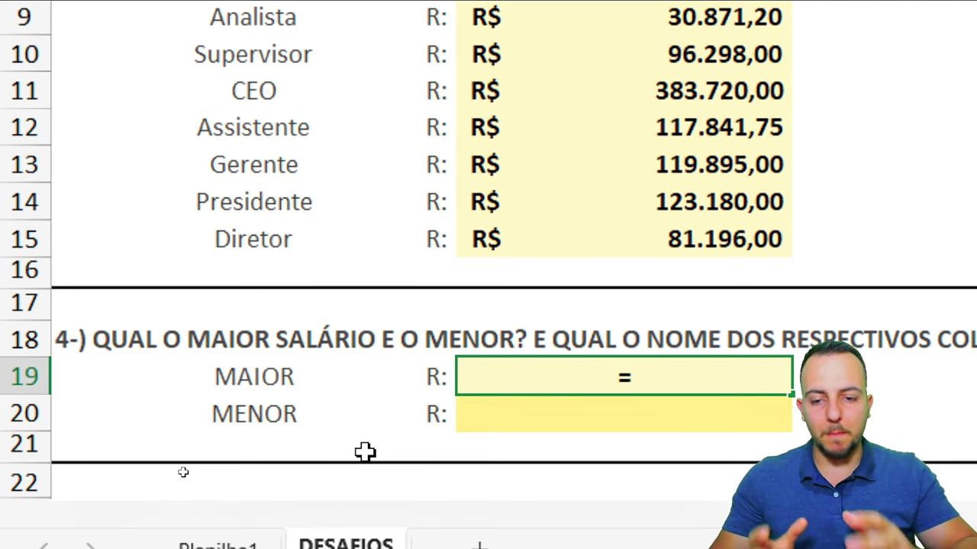
type("MAIOR")
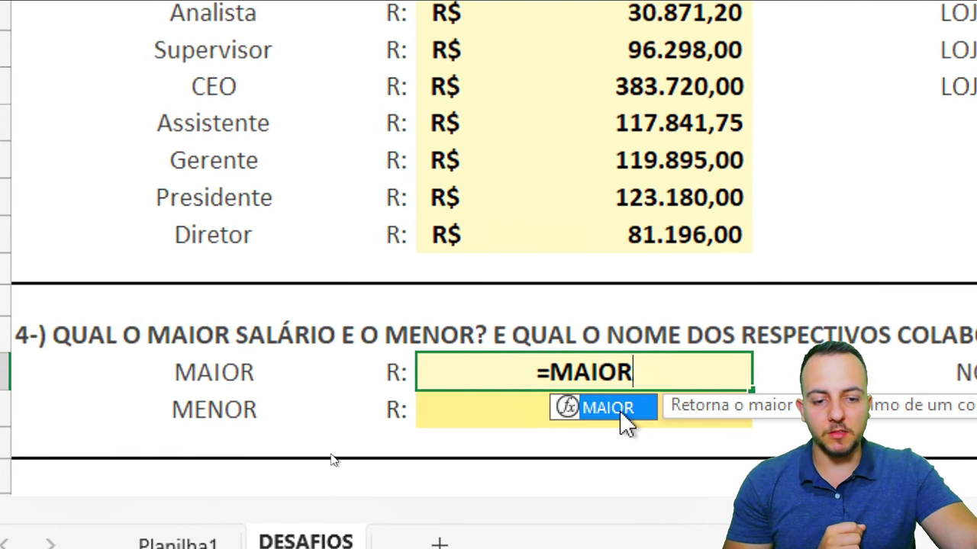
double_click(620, 410)
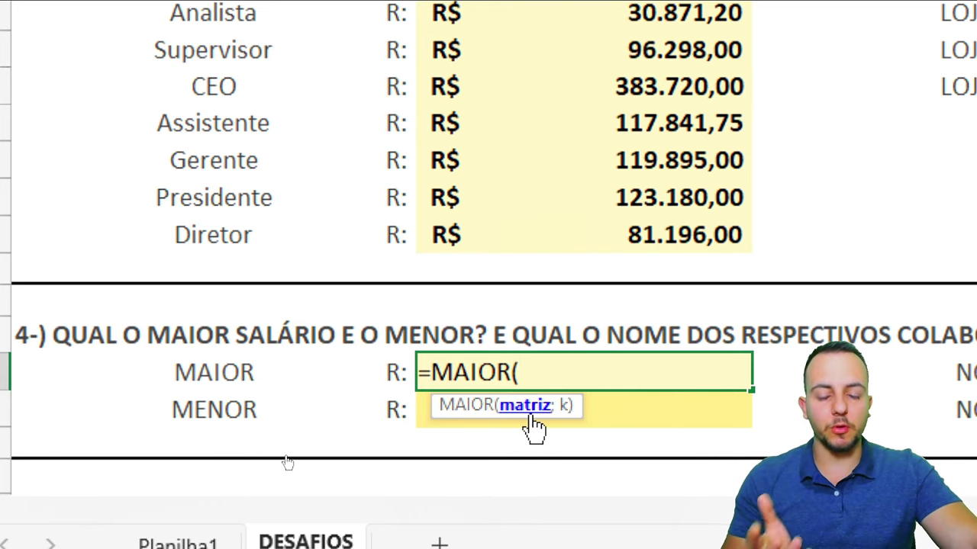
left_click(191, 542)
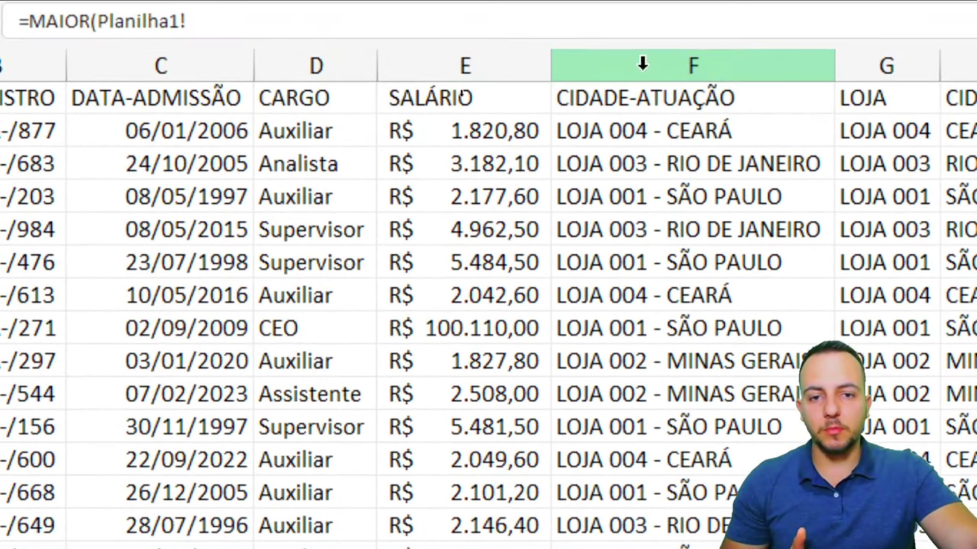
left_click(446, 70)
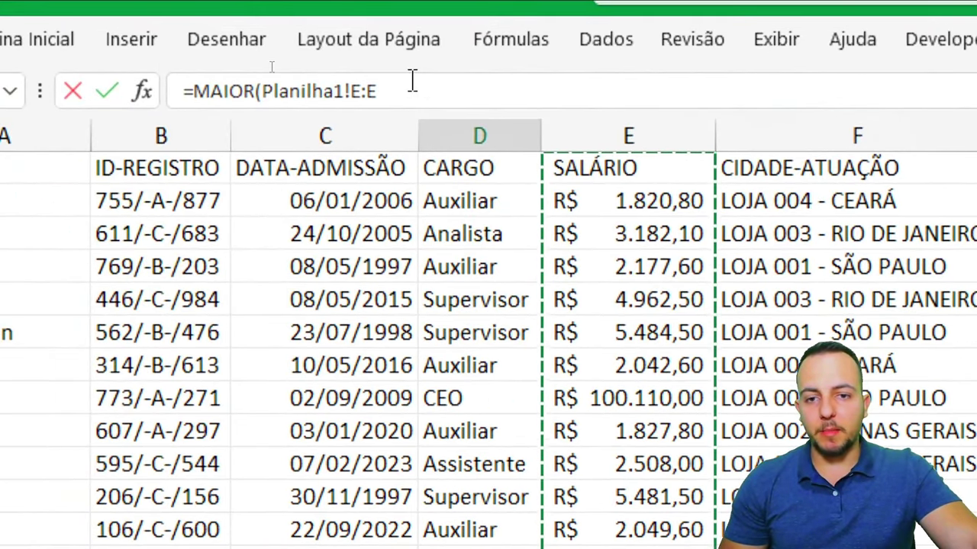
type(";")
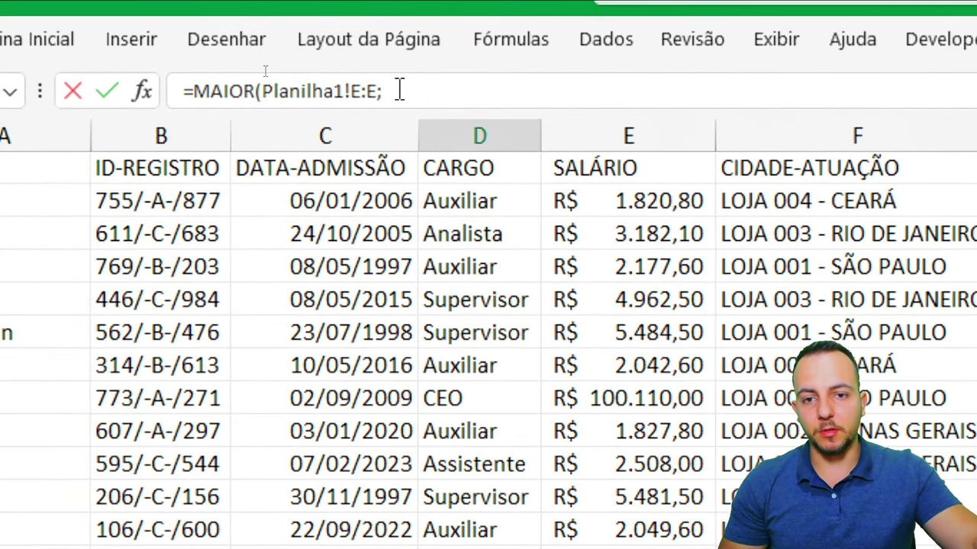
left_click(400, 90)
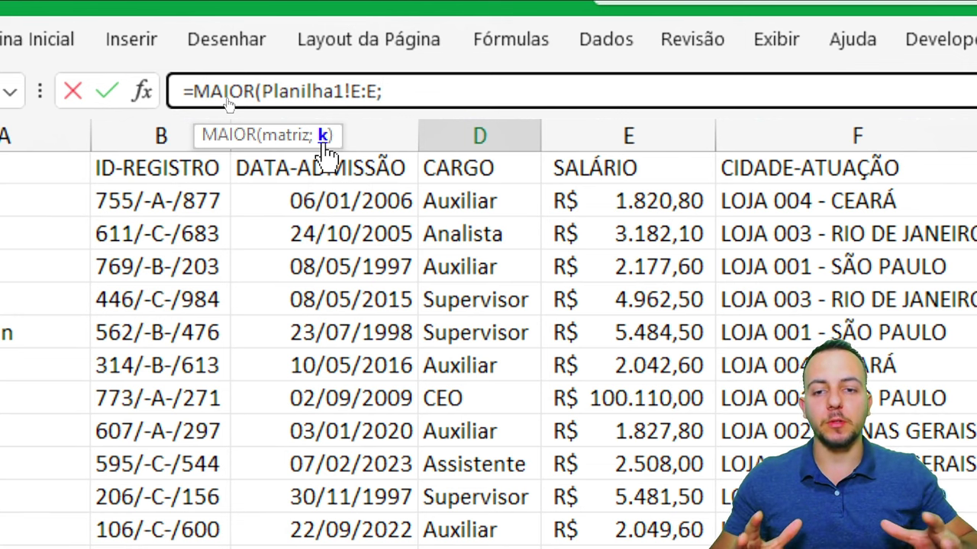
type("1")
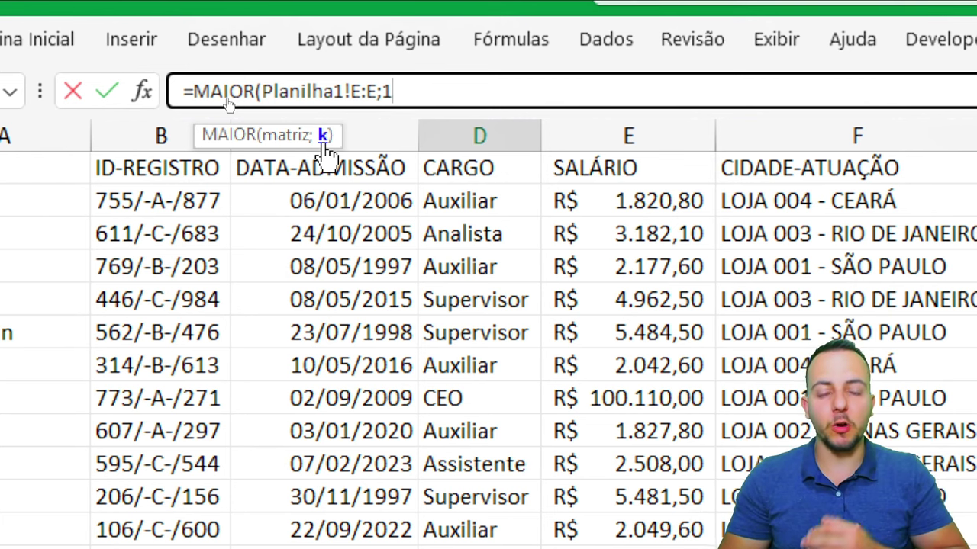
key("BackSpace")
type("2")
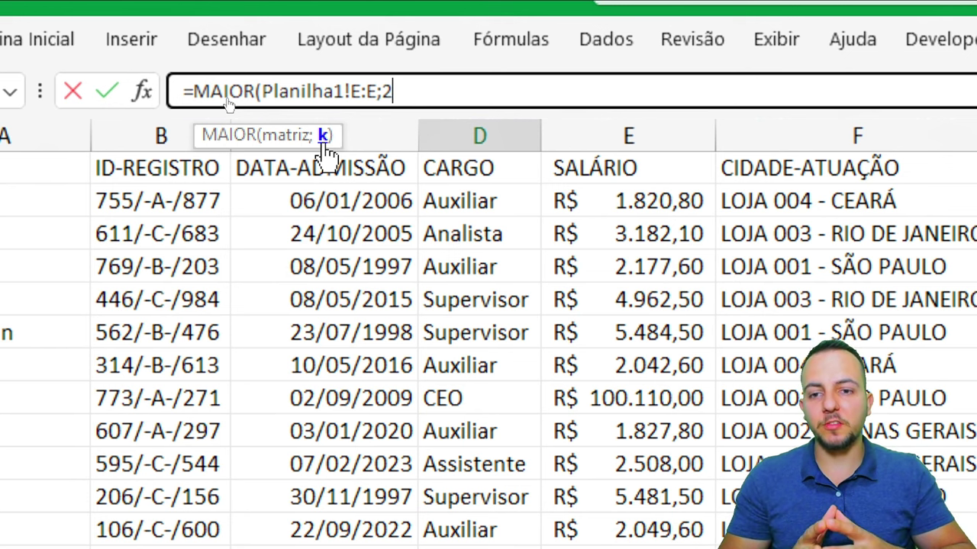
key("BackSpace")
Step: Complete the MAIOR formula with 1 as k and format the highest salary with the accounting number format in R$
type("1")
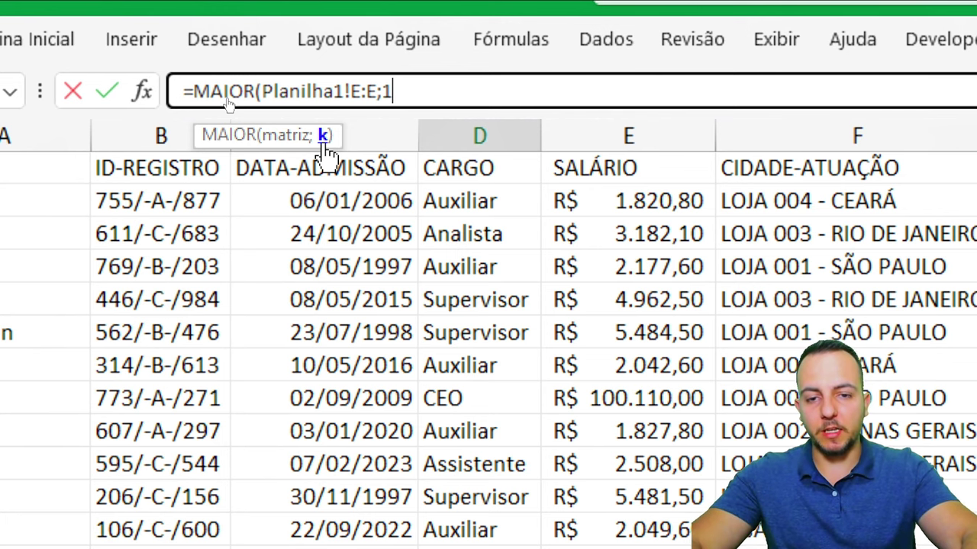
type(")")
key("Return")
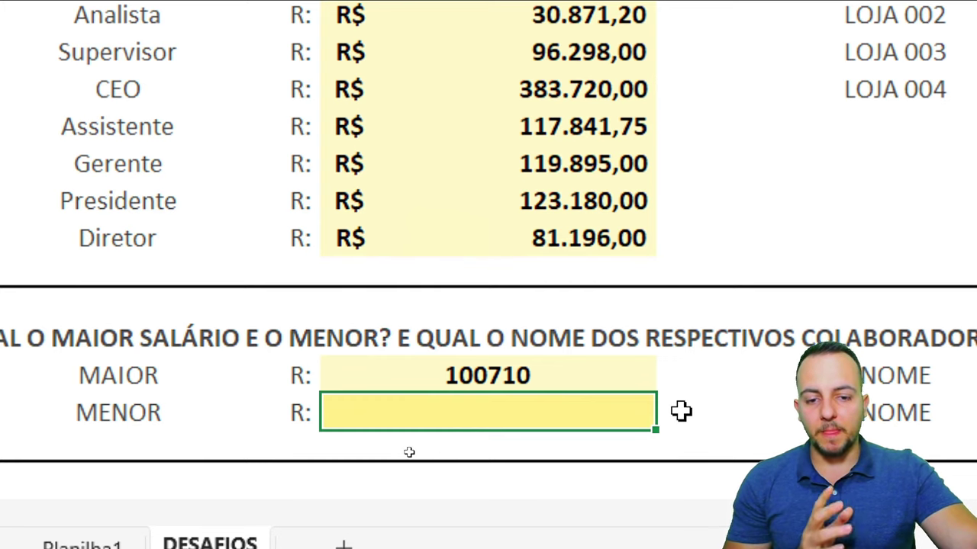
left_click(465, 375)
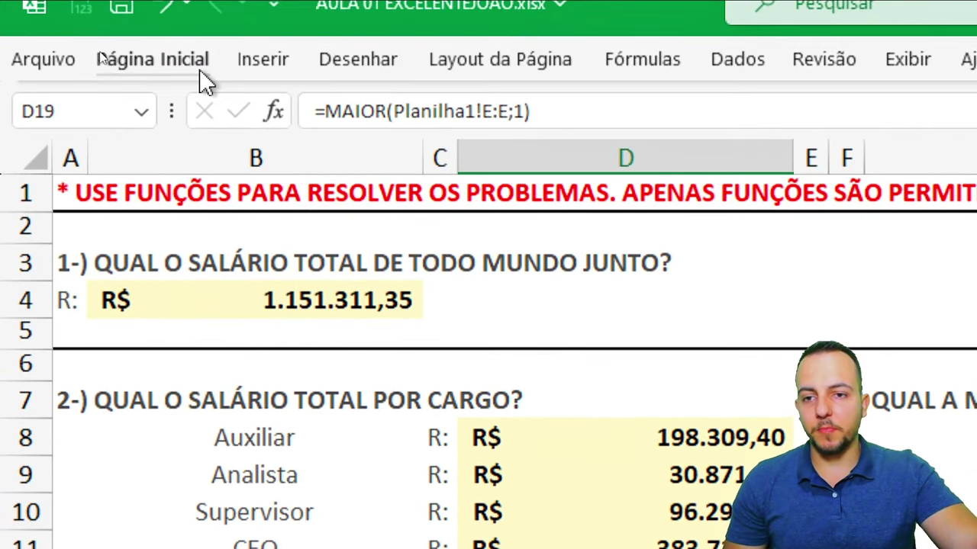
left_click(199, 15)
left_click(855, 163)
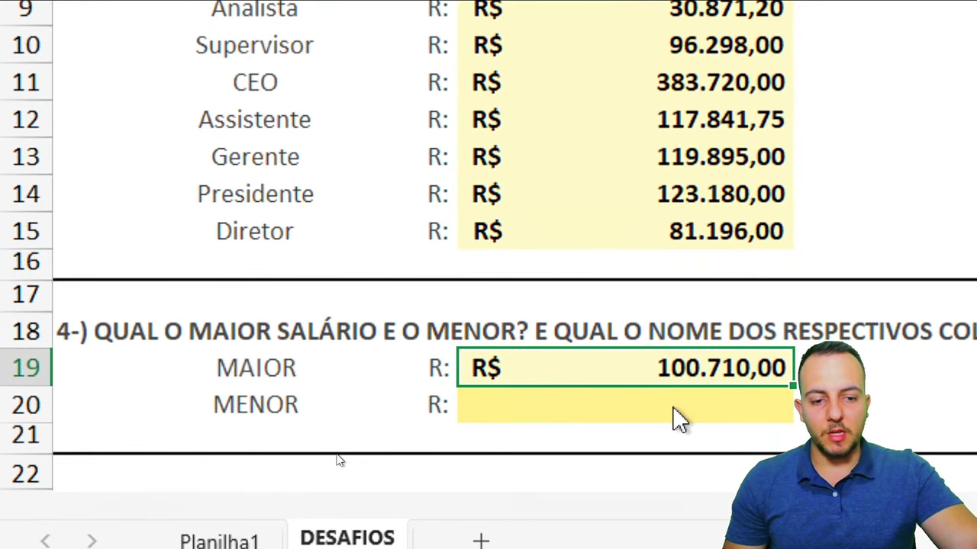
Step: Enter a MENOR formula in the MENOR answer cell with Planilha1's SALÁRIO column, E:E, as matriz and 1 as k
left_click(674, 404)
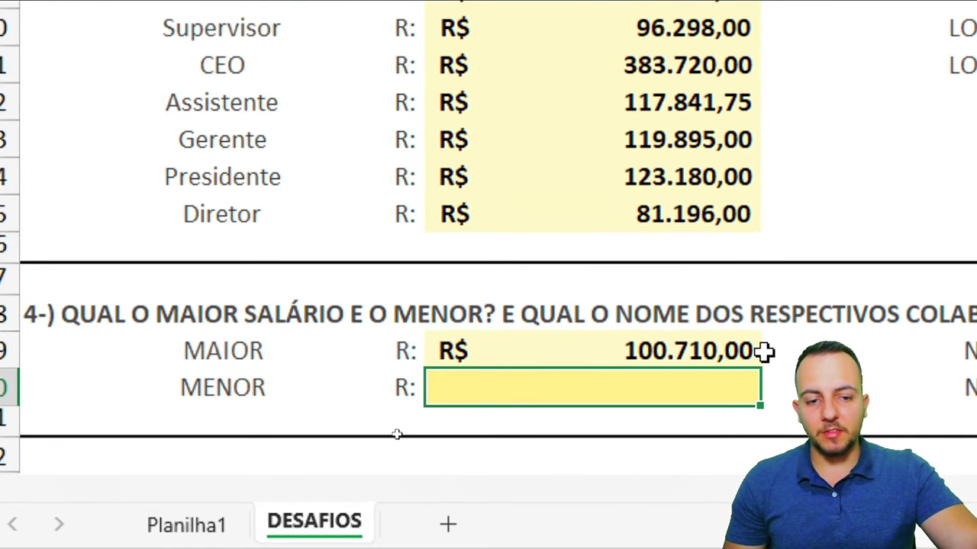
left_click(757, 353)
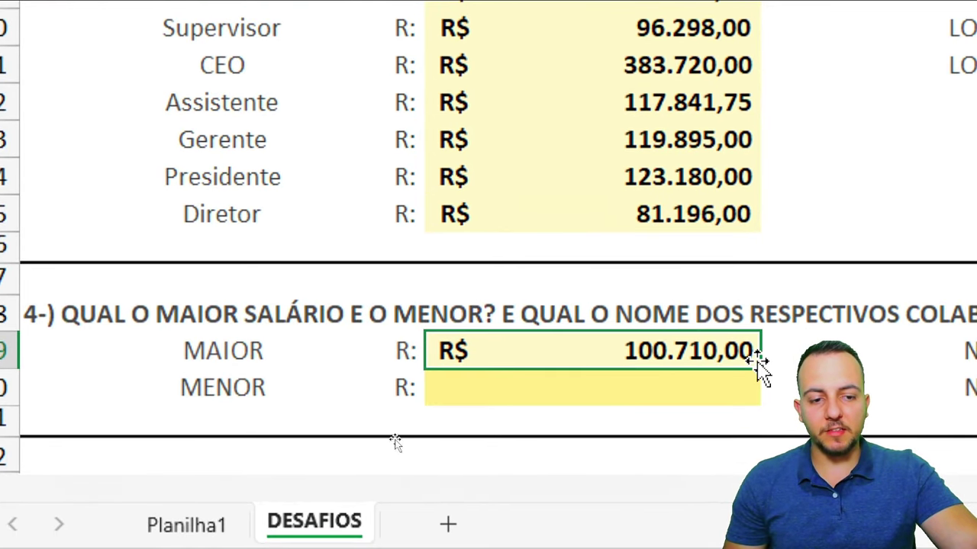
left_click(671, 389)
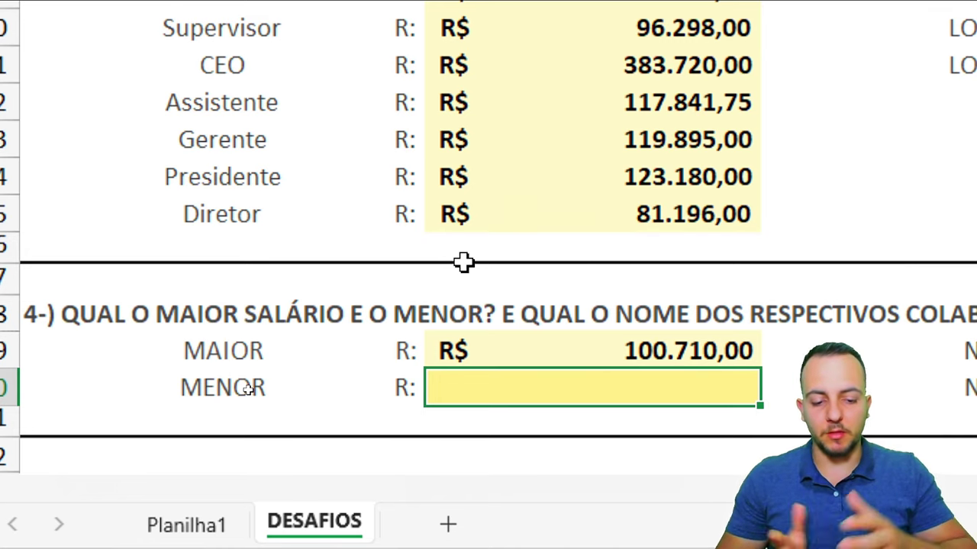
type("=MENOR")
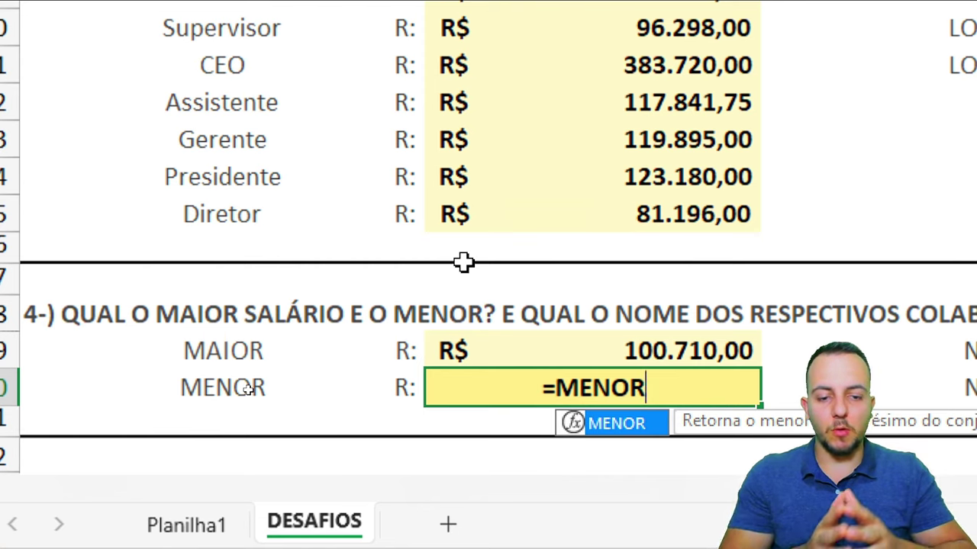
double_click(633, 424)
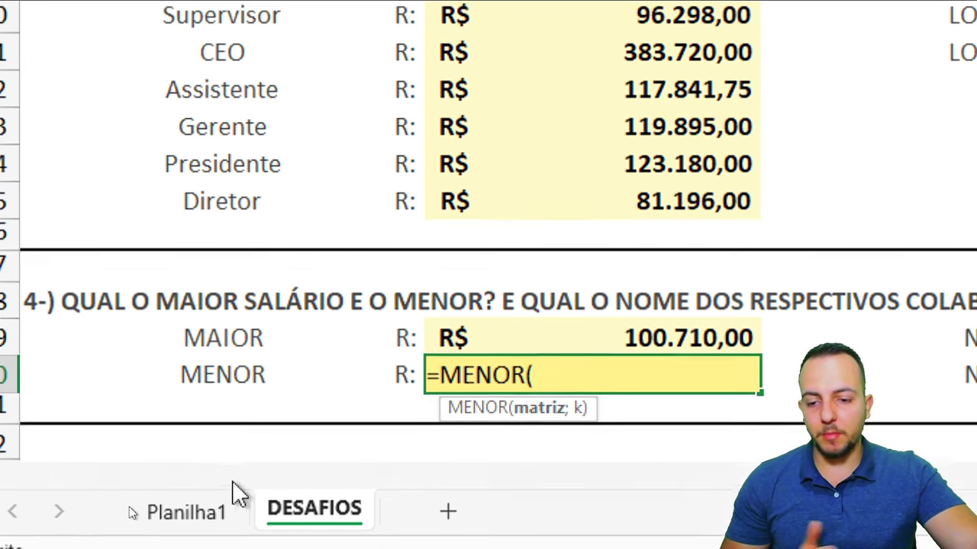
left_click(191, 526)
scroll(851, 69, "up", 3)
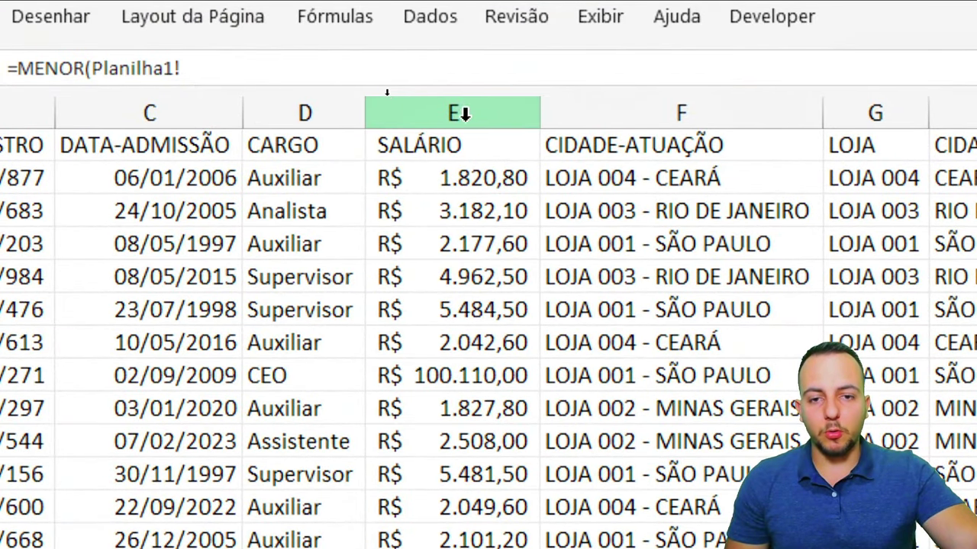
left_click(463, 113)
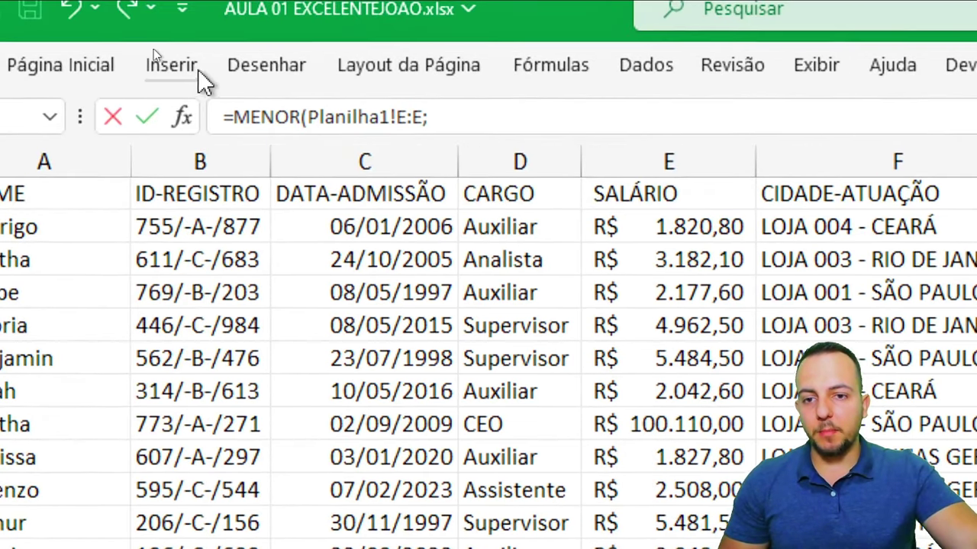
left_click(467, 116)
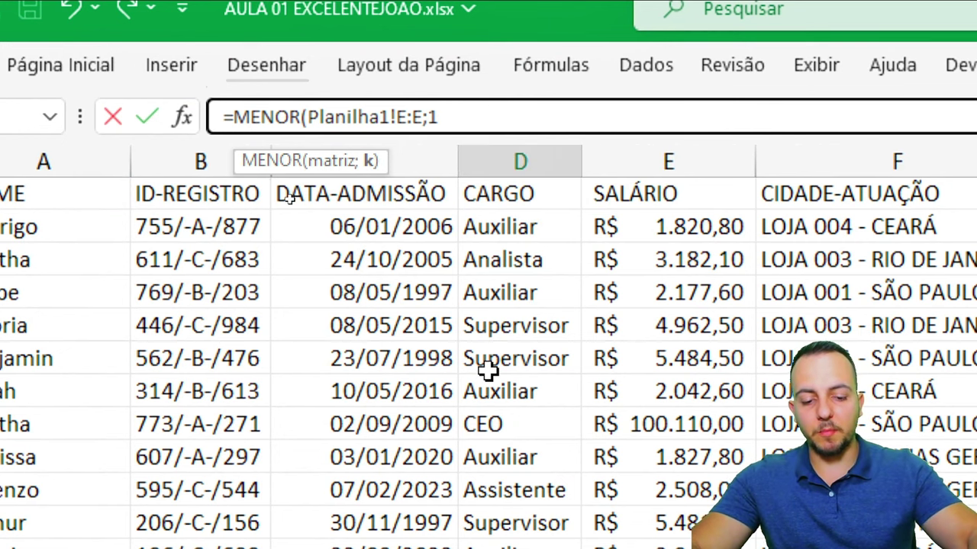
type("1)")
key("Return")
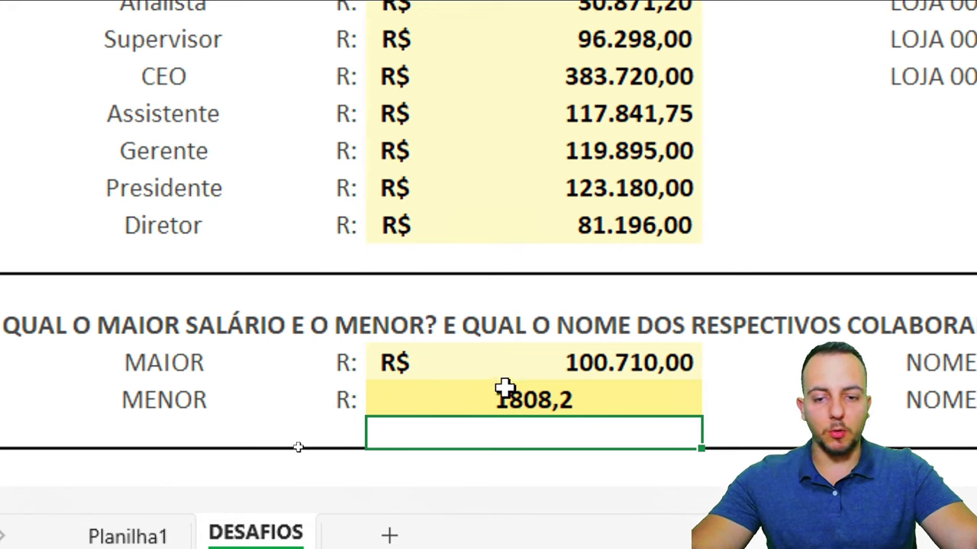
Step: Format the lowest salary with the accounting number format in R$
left_click(484, 397)
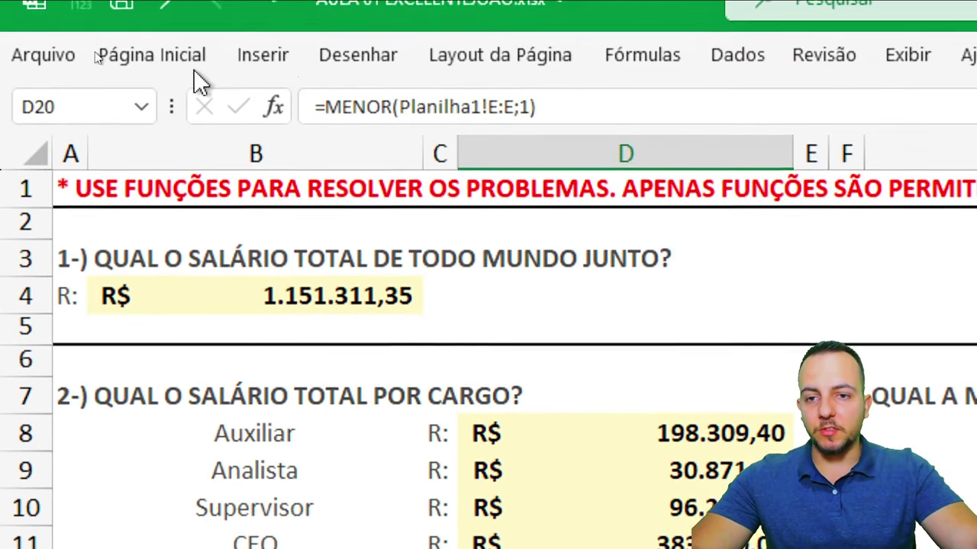
left_click(183, 59)
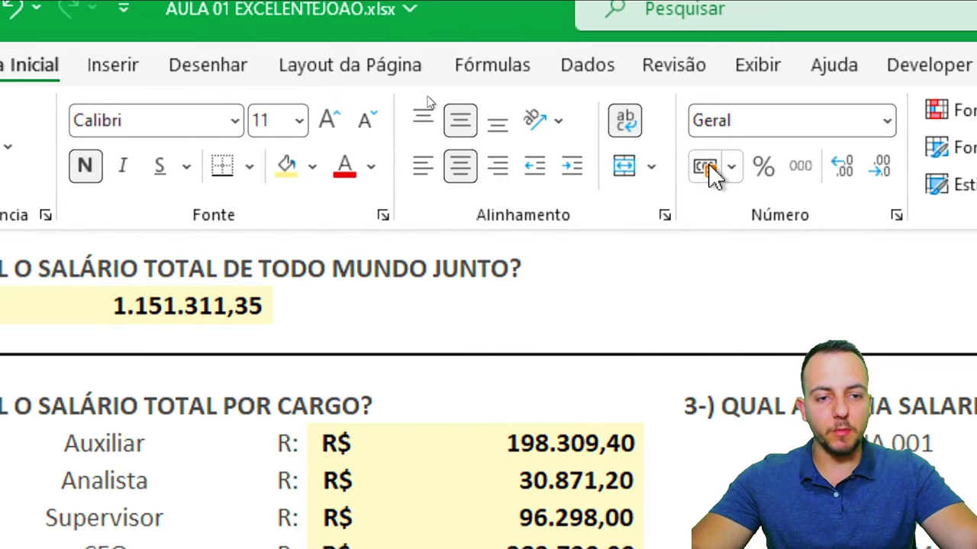
left_click(704, 169)
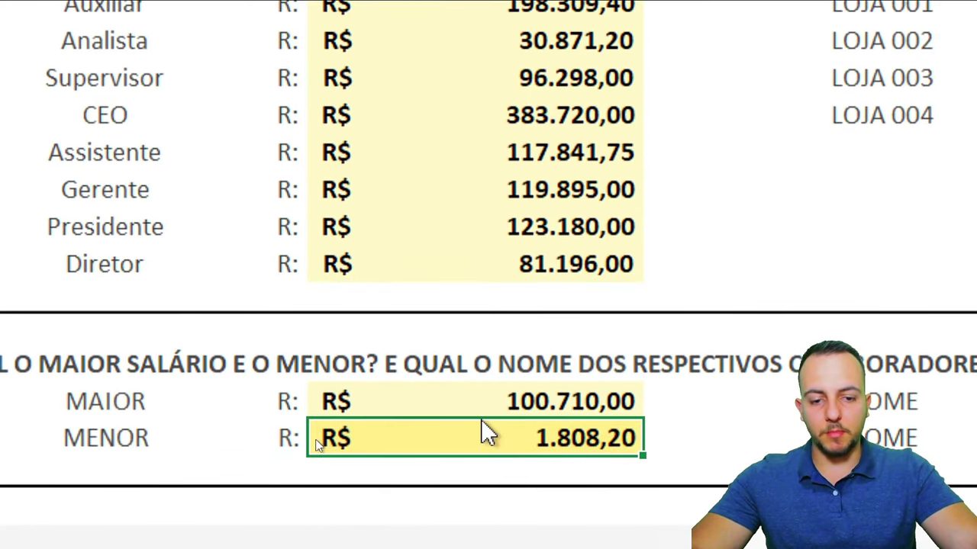
Step: Review the MAIOR and MENOR salary answers alongside the empty NOME answer cells of question 4
left_click_drag(164, 407, 361, 410)
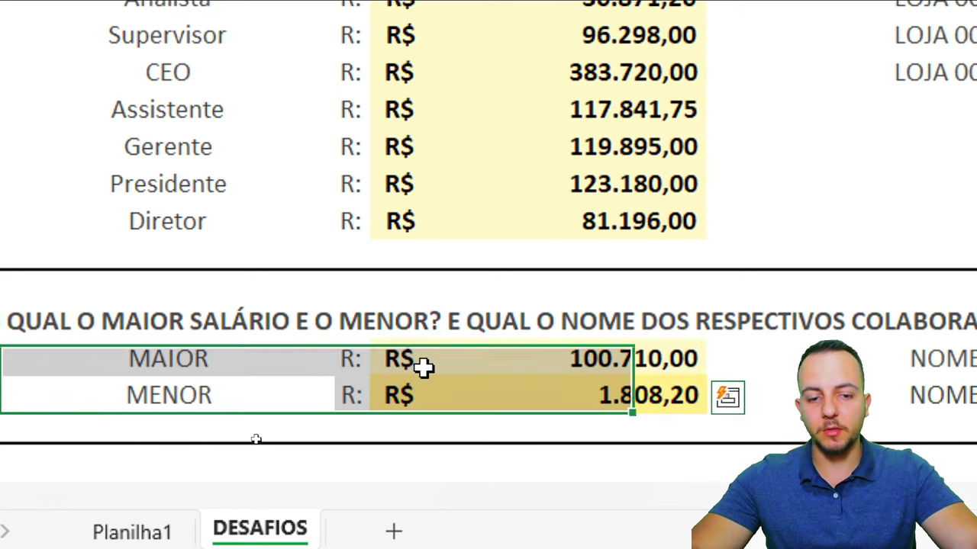
left_click(427, 385)
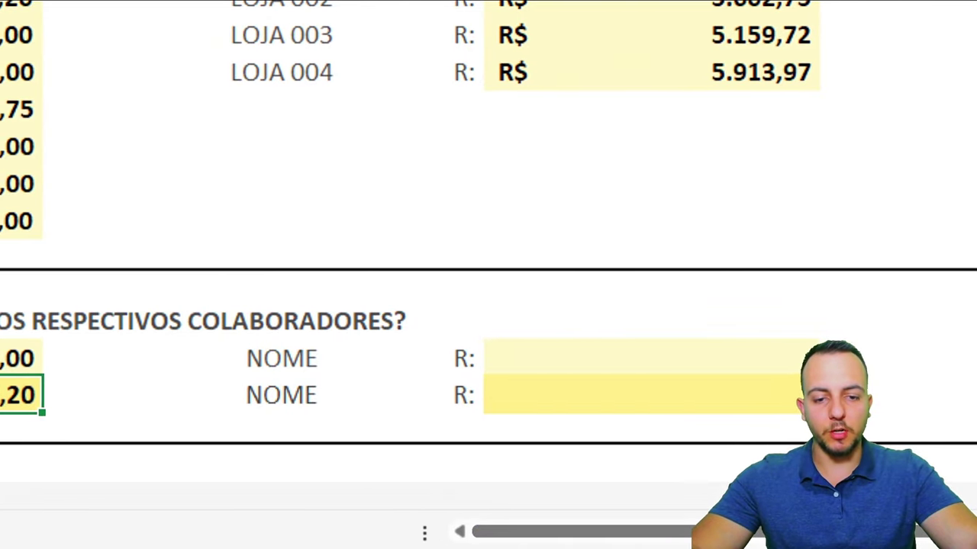
left_click_drag(668, 372, 344, 409)
left_click(506, 355)
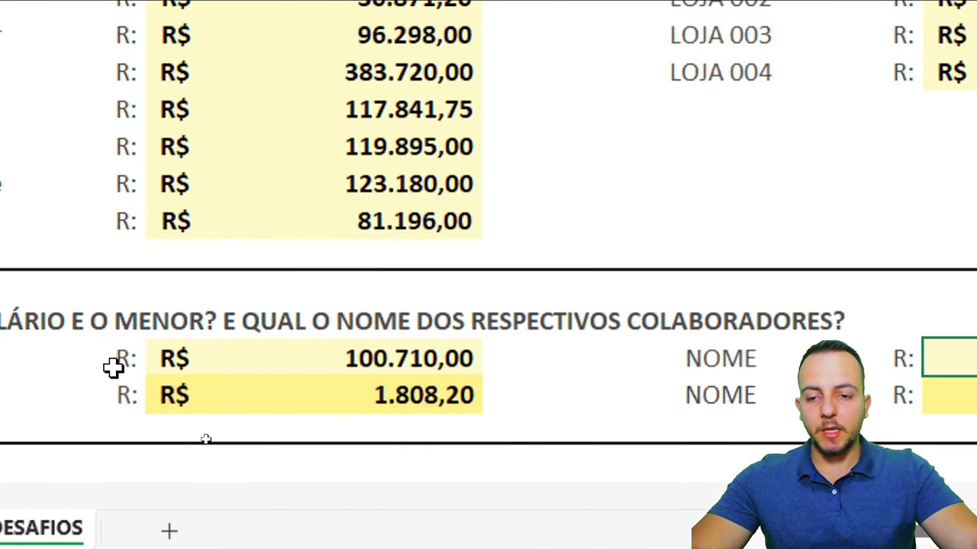
left_click(346, 350)
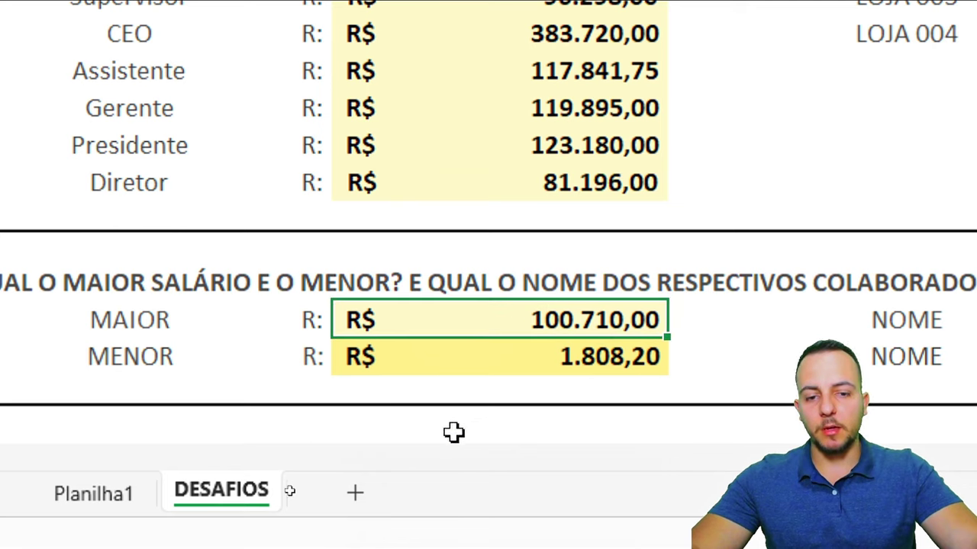
left_click(532, 359)
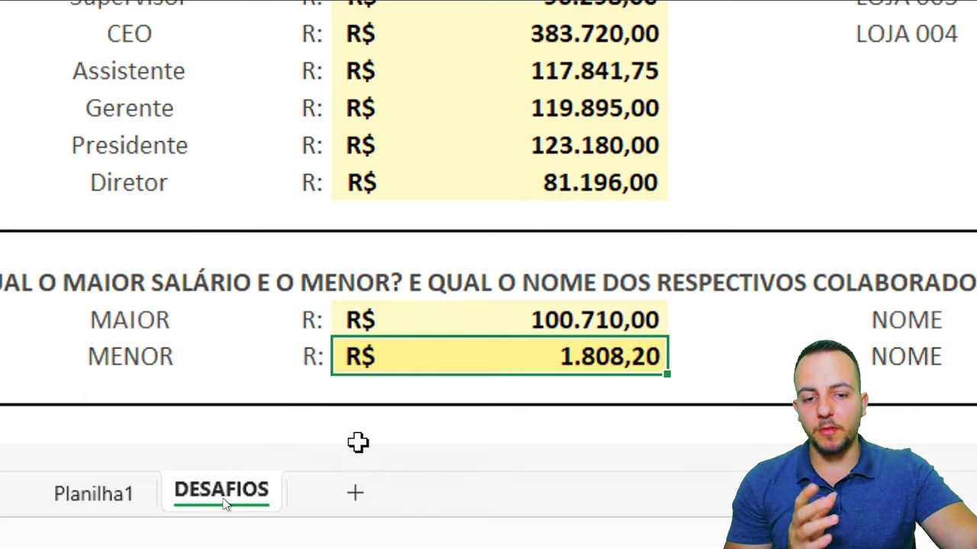
Step: Examine where the SALÁRIO column lies relative to the NOME column in Planilha1's employee data
left_click(78, 495)
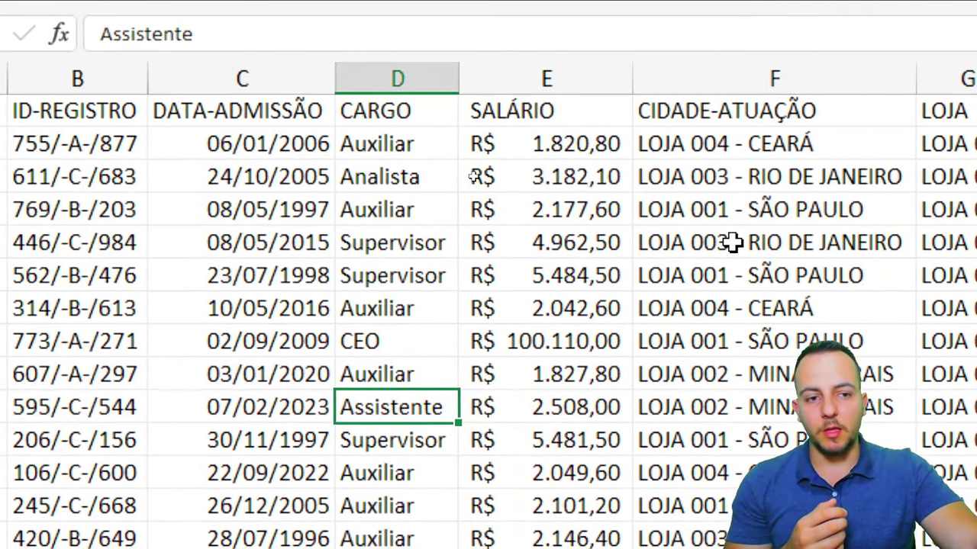
left_click_drag(451, 61, 639, 397)
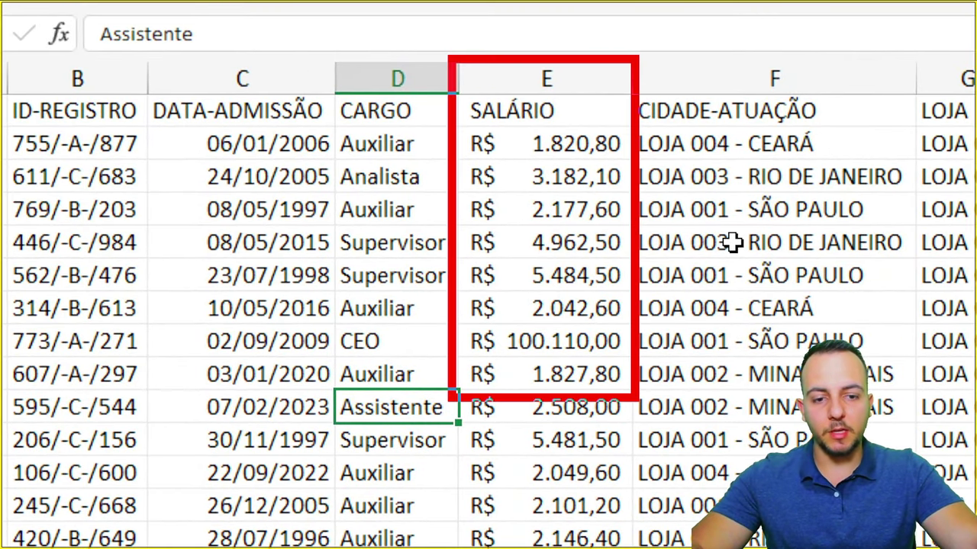
left_click_drag(647, 359, 764, 343)
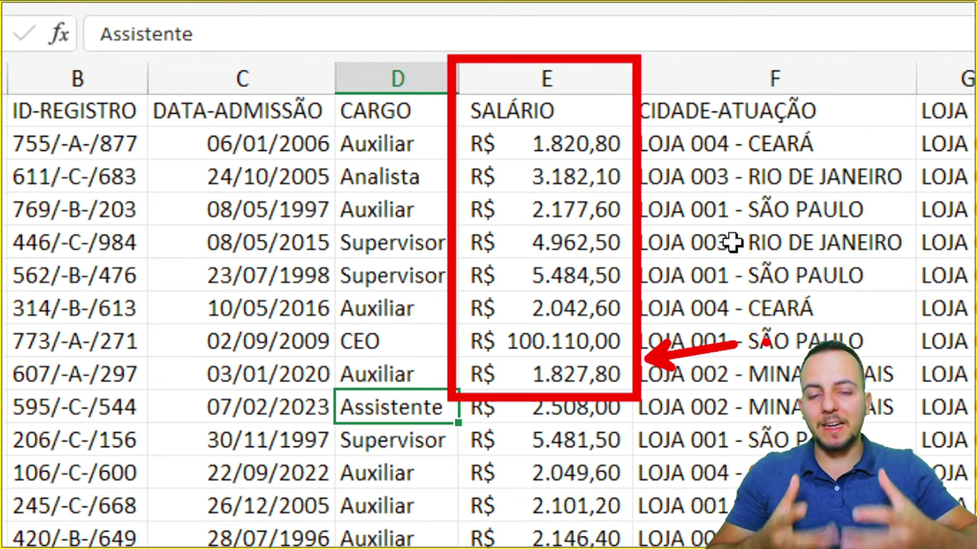
key("Escape")
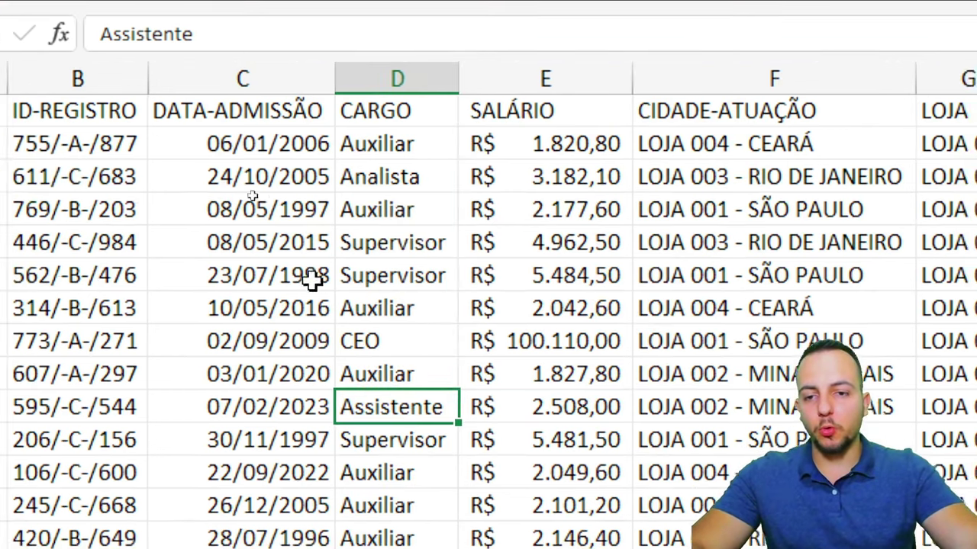
mouse_move(37, 61)
left_mouse_down()
mouse_move(226, 306)
mouse_move(232, 337)
mouse_move(332, 334)
left_mouse_up()
key("Escape")
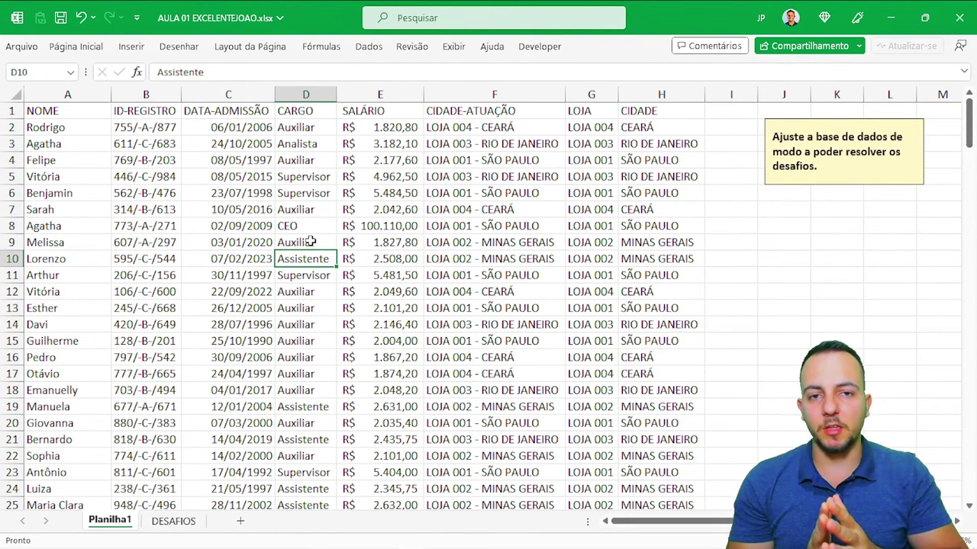
key("ctrl+2")
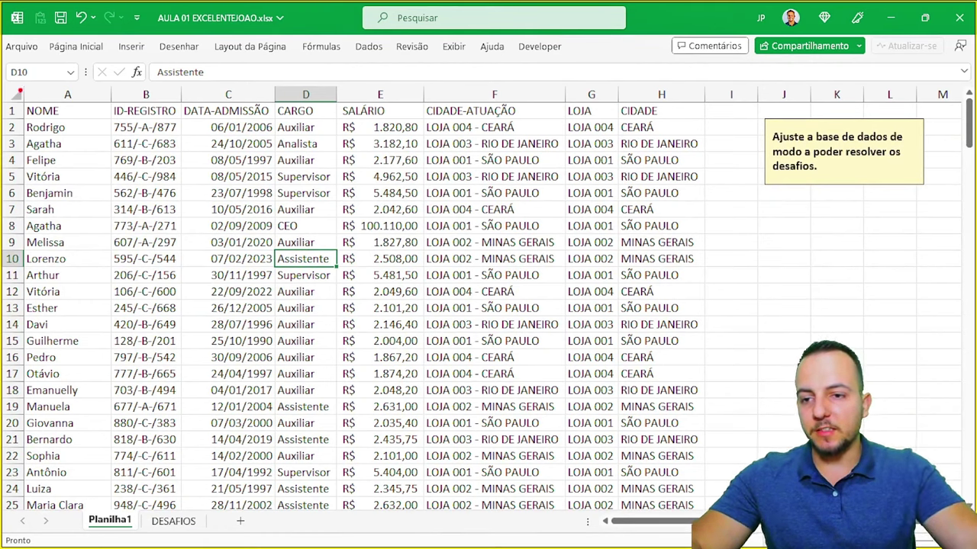
mouse_move(20, 91)
left_mouse_down()
mouse_move(114, 416)
mouse_move(114, 492)
left_mouse_up()
left_click_drag(180, 244, 335, 245)
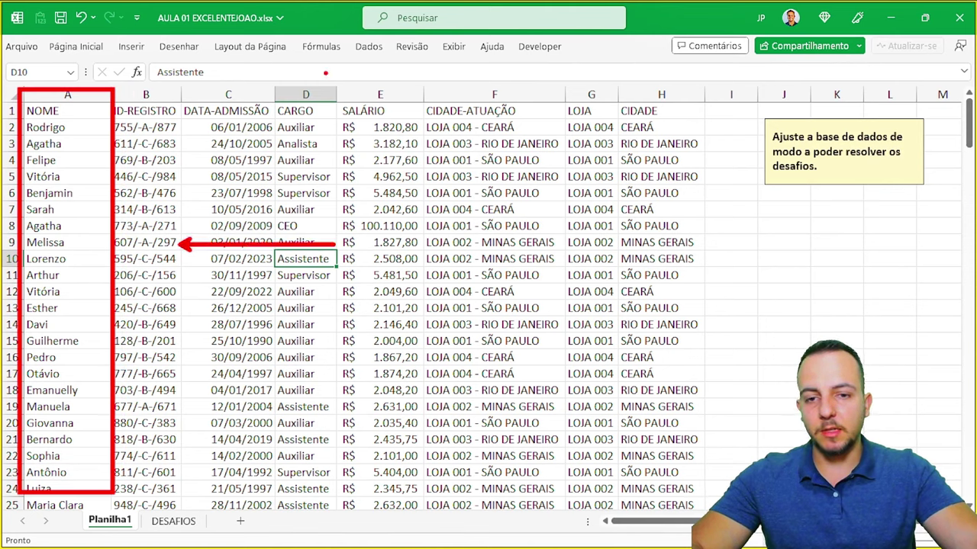
left_click_drag(337, 84, 422, 526)
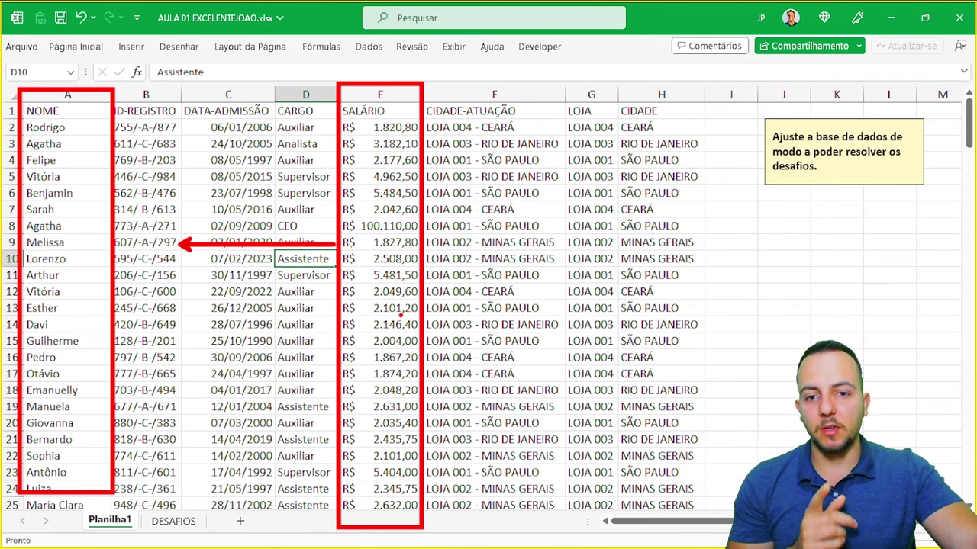
key("ctrl+z")
key("ctrl+z")
key("ctrl+z")
mouse_move(333, 82)
left_mouse_down()
mouse_move(419, 458)
mouse_move(426, 530)
left_mouse_up()
mouse_move(366, 39)
left_mouse_down()
mouse_move(368, 80)
mouse_move(401, 80)
left_mouse_up()
key("ctrl+z")
mouse_move(385, 21)
left_mouse_down()
mouse_move(396, 34)
mouse_move(364, 80)
mouse_move(401, 79)
left_mouse_up()
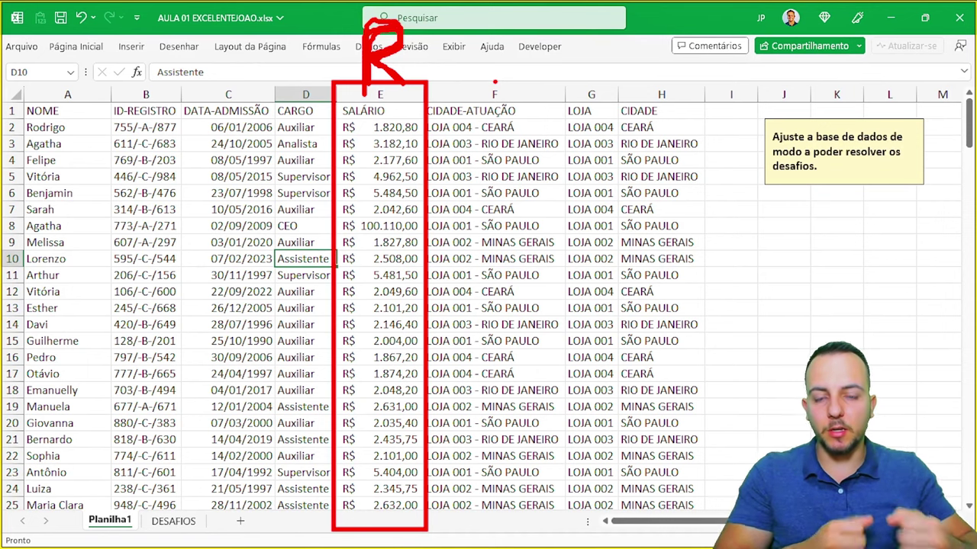
mouse_move(674, 181)
left_mouse_down()
mouse_move(547, 202)
mouse_move(579, 182)
mouse_move(519, 182)
left_mouse_up()
left_click_drag(637, 206, 516, 206)
left_click_drag(610, 241, 503, 241)
left_click_drag(609, 270, 511, 289)
left_click_drag(610, 316, 492, 316)
left_click_drag(610, 354, 527, 354)
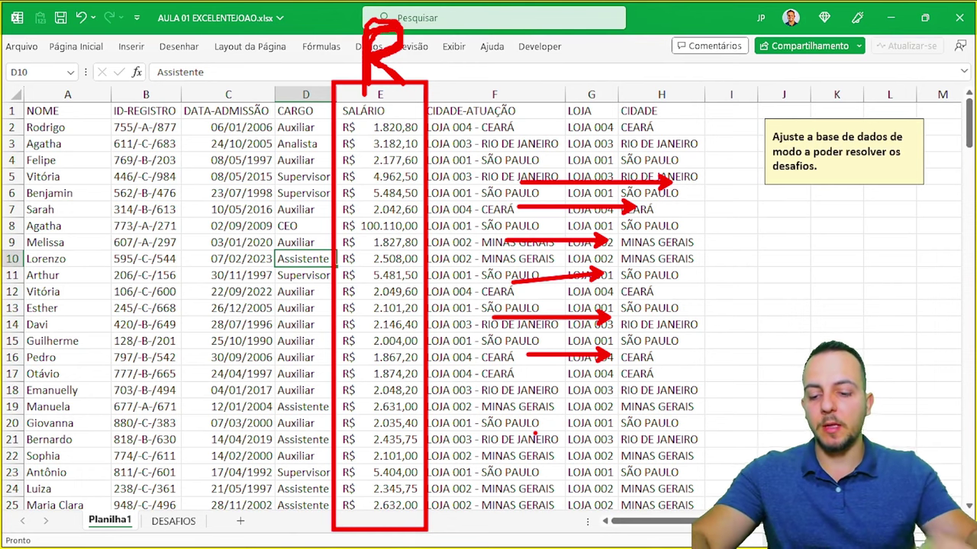
key("Escape")
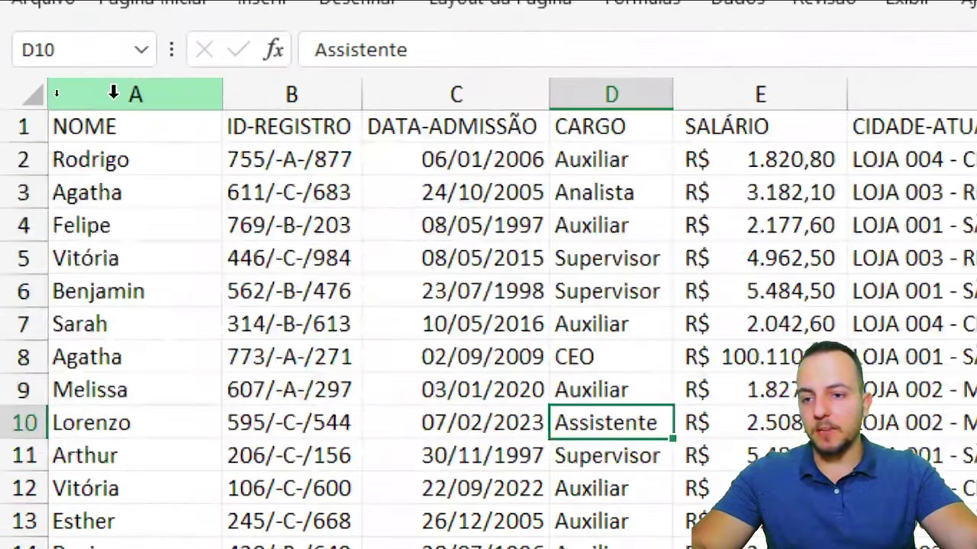
Step: Move the NOME column to directly after SALÁRIO, before CIDADE-ATUAÇÃO, in Planilha1
left_click(113, 93)
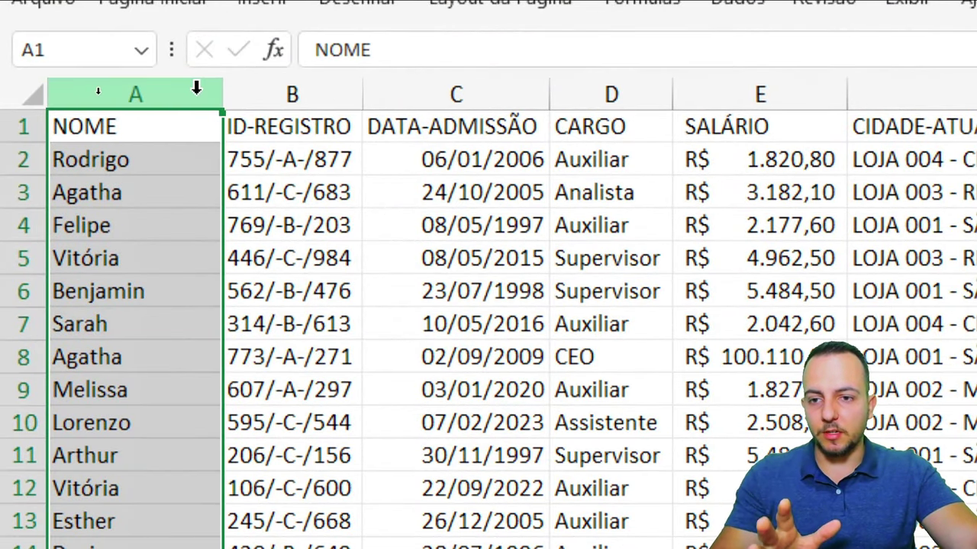
key("ctrl+x")
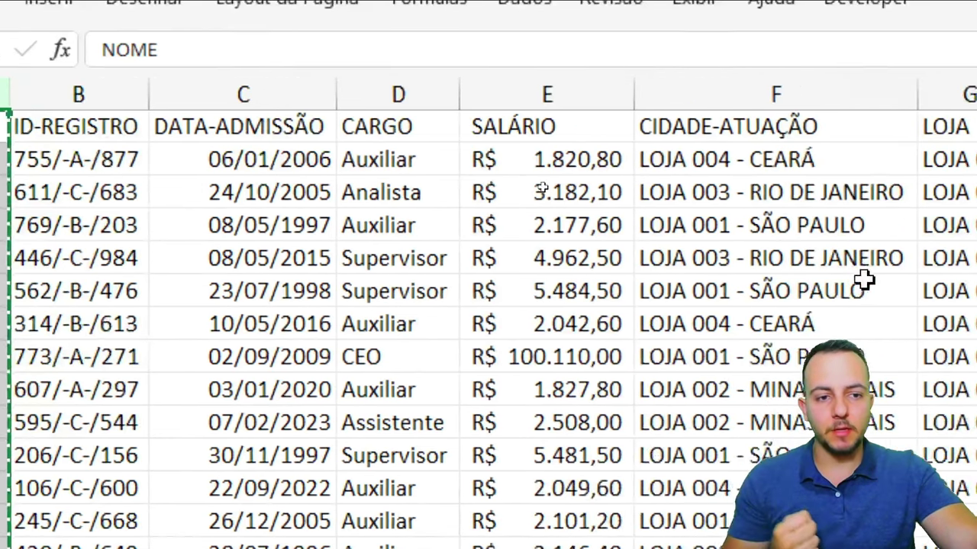
left_click(790, 93)
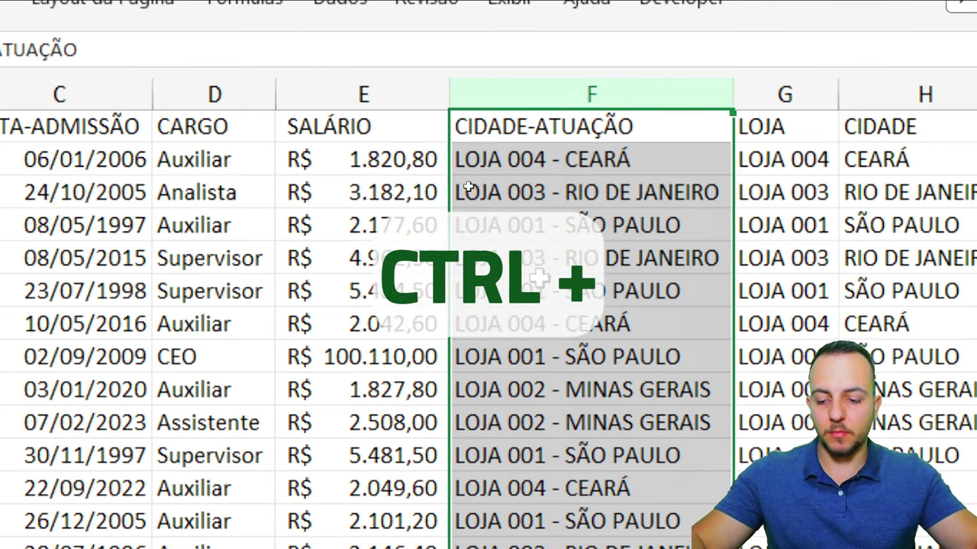
key("ctrl+plus")
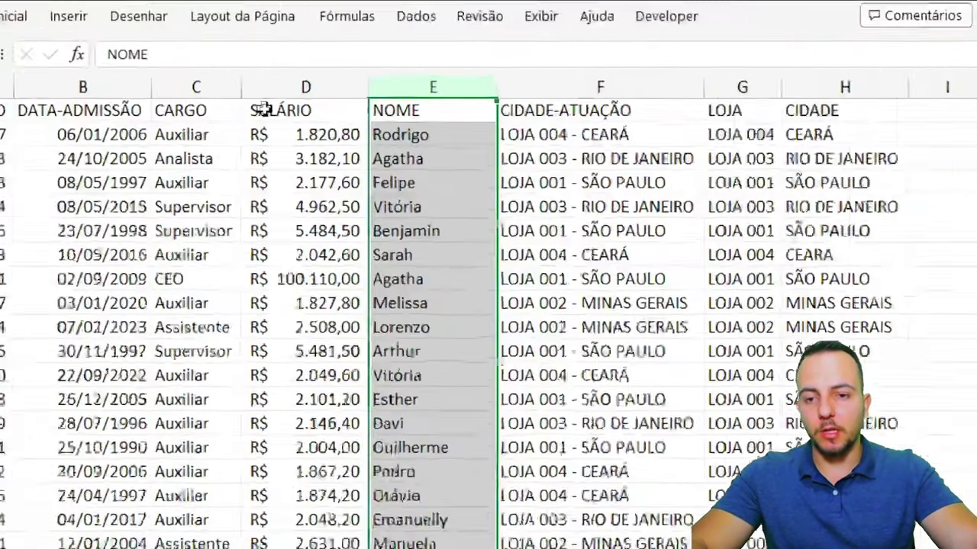
left_click(290, 93)
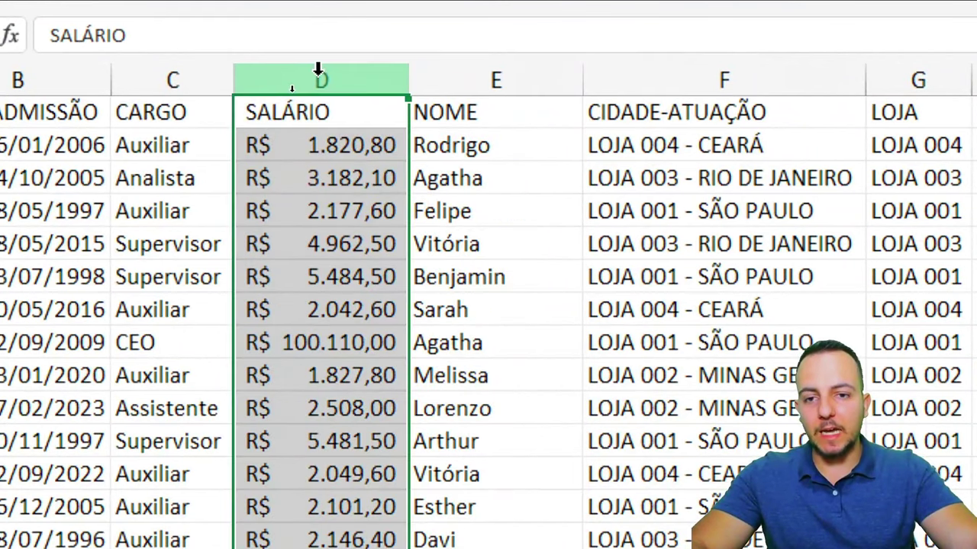
left_click(545, 67)
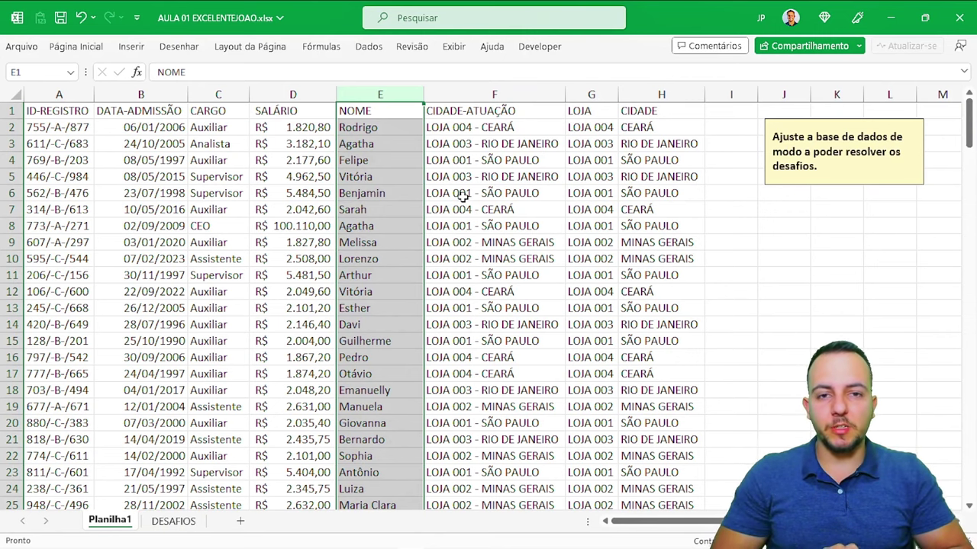
Step: Undo the NOME column move, cancel the pending cut and return to cell A1
key("ctrl+z")
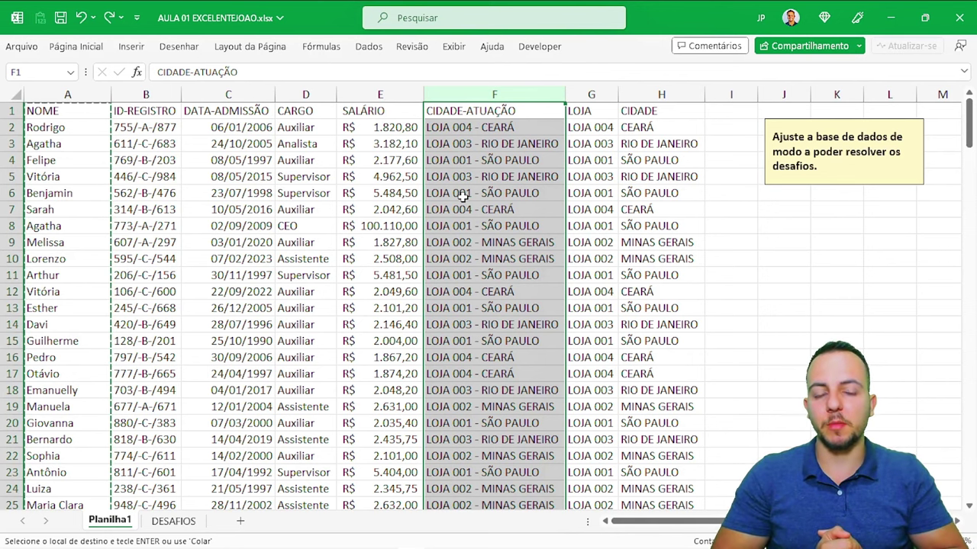
key("Escape")
key("ctrl+Home")
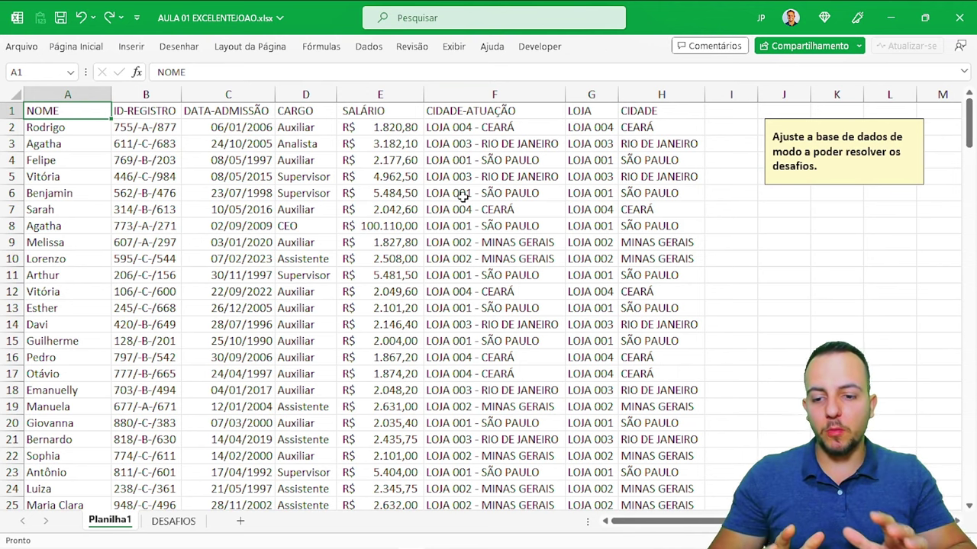
Step: Return to the DESAFIOS sheet and review the MAIOR and MENOR salary cells against question 4's NOME answer cells
left_click(178, 521)
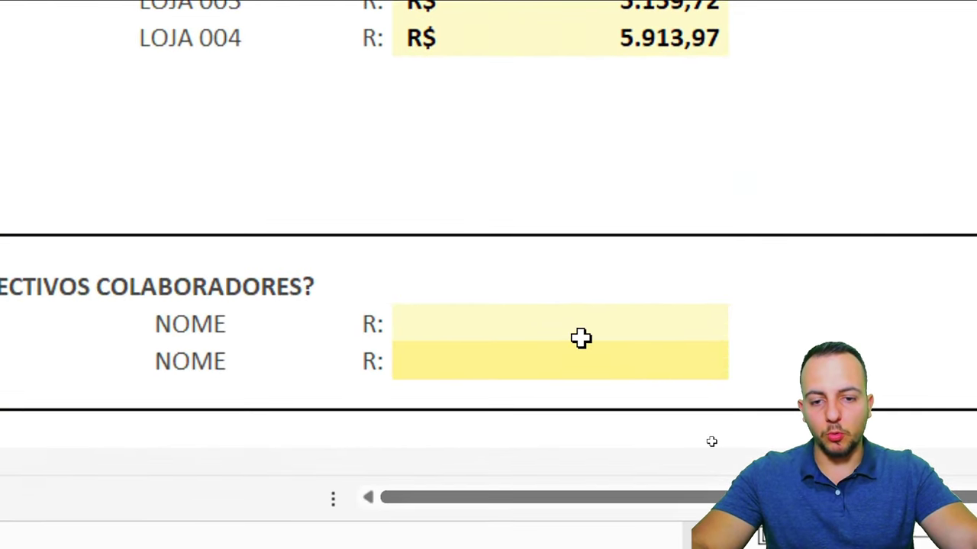
left_click(651, 437)
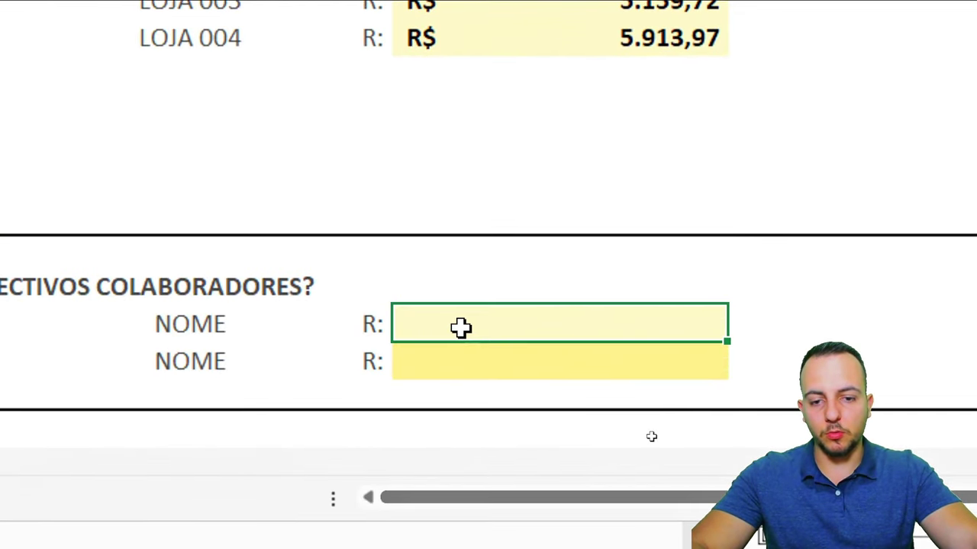
left_click(467, 315)
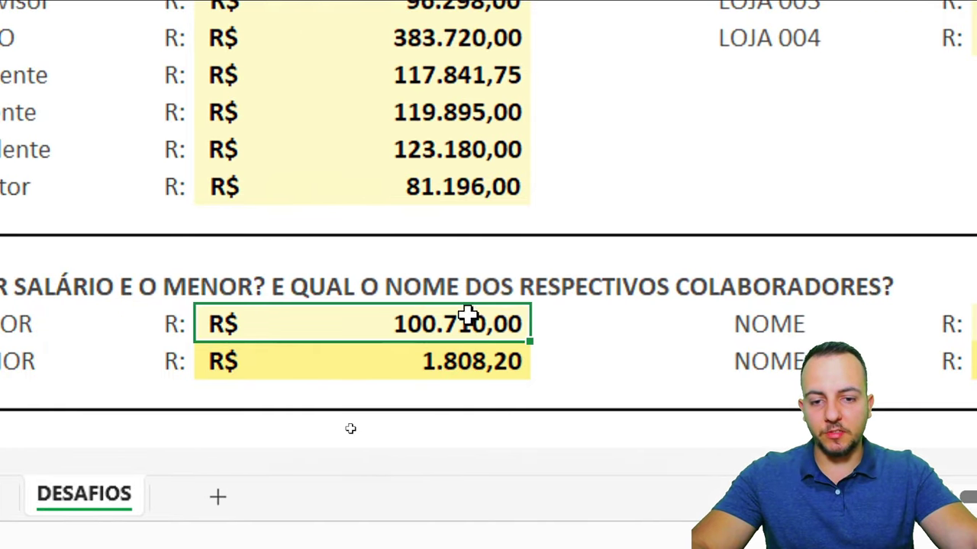
left_click(425, 349)
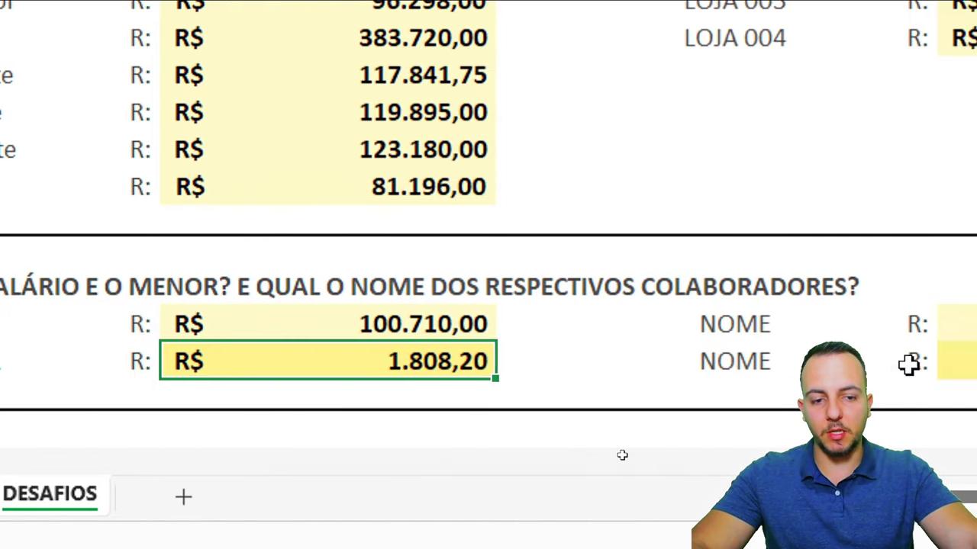
Step: Enter a PROCX formula in the MAIOR row's NOME cell with D19 as pesquisa_valor, Planilha1's E:E as pesquisa_matriz and A:A as matriz_retorno
left_click(589, 316)
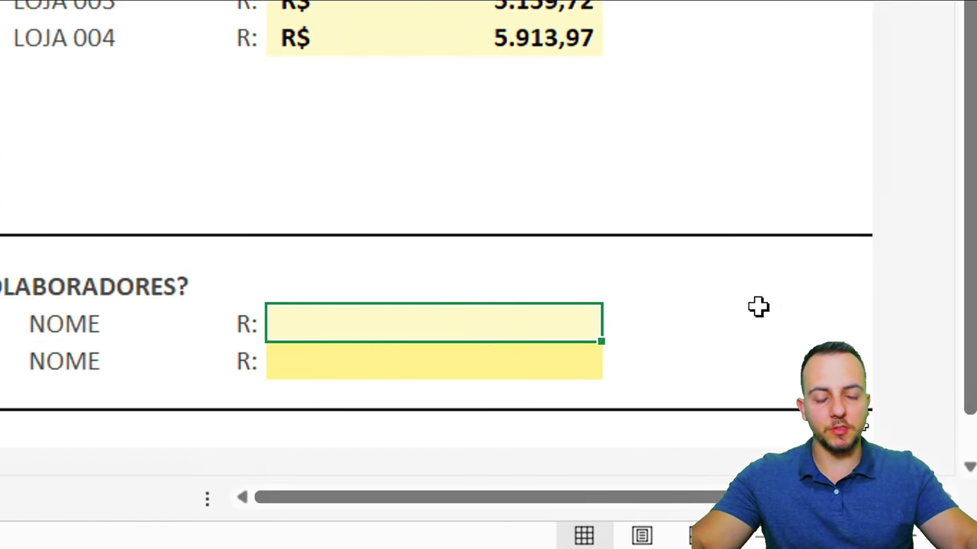
type("=PROCX")
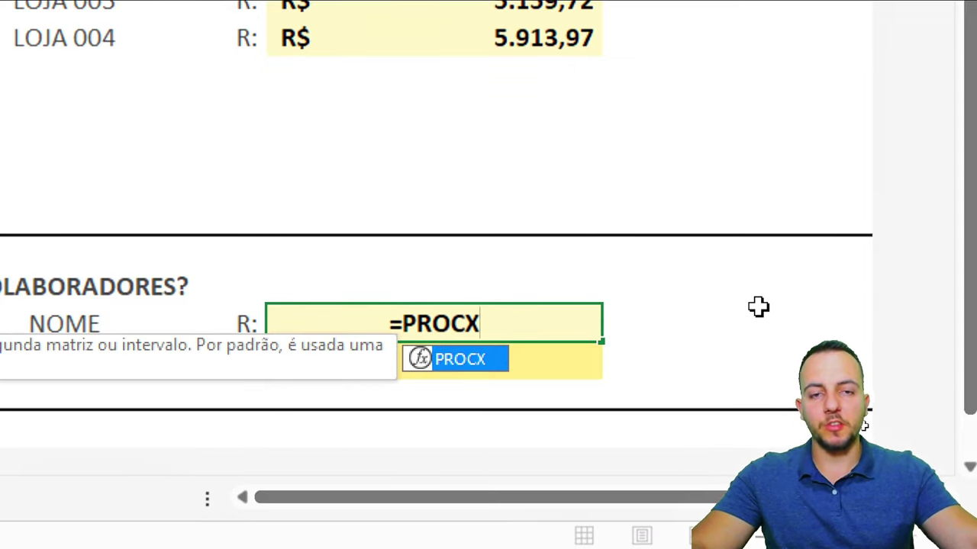
double_click(448, 357)
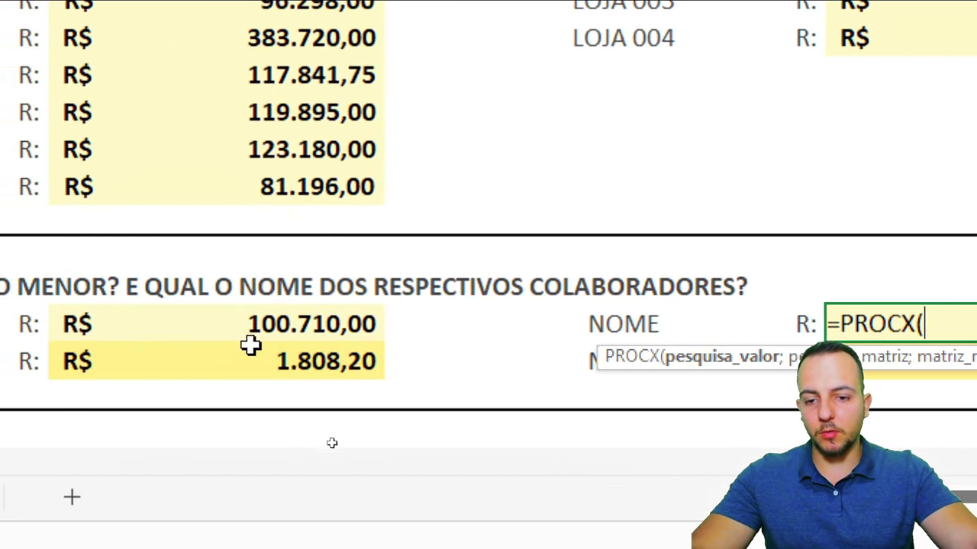
left_click(265, 325)
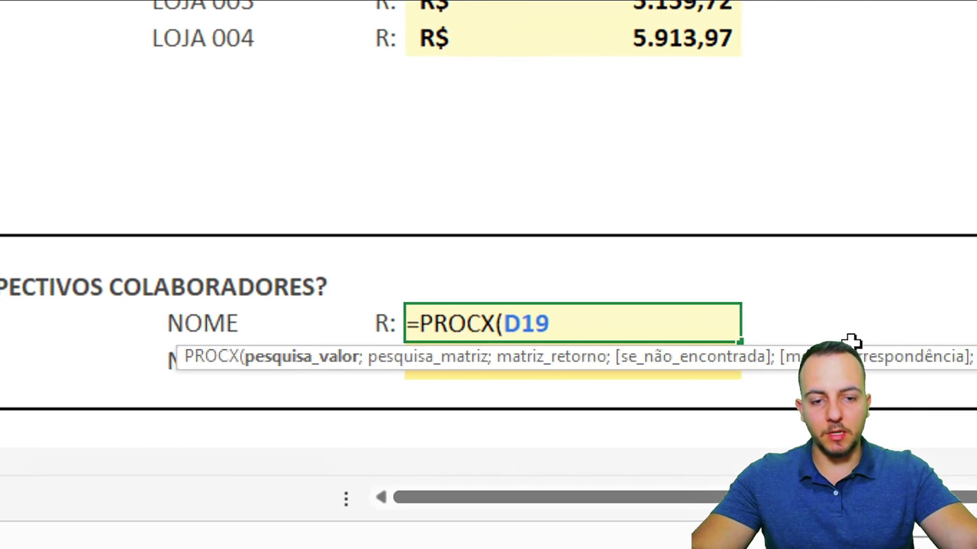
type(";")
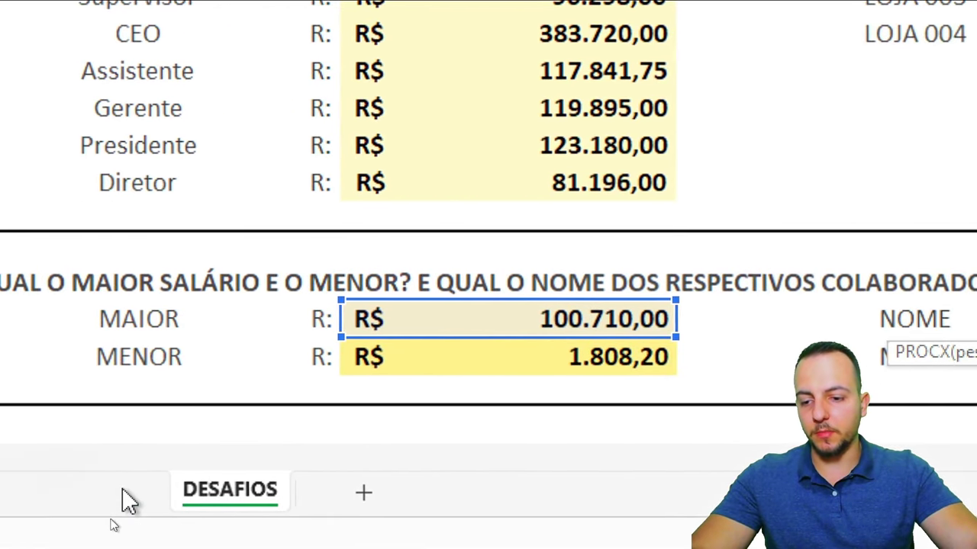
left_click(126, 492)
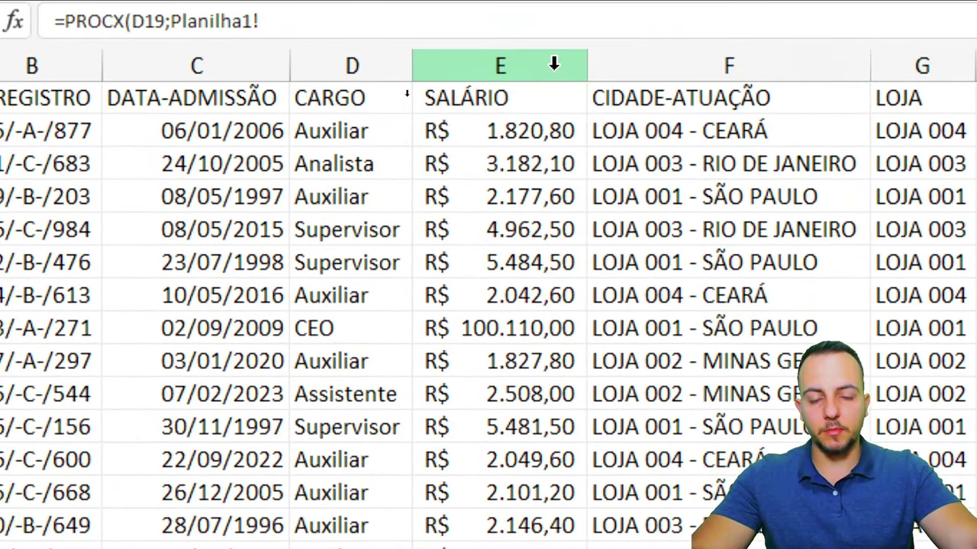
left_click(554, 63)
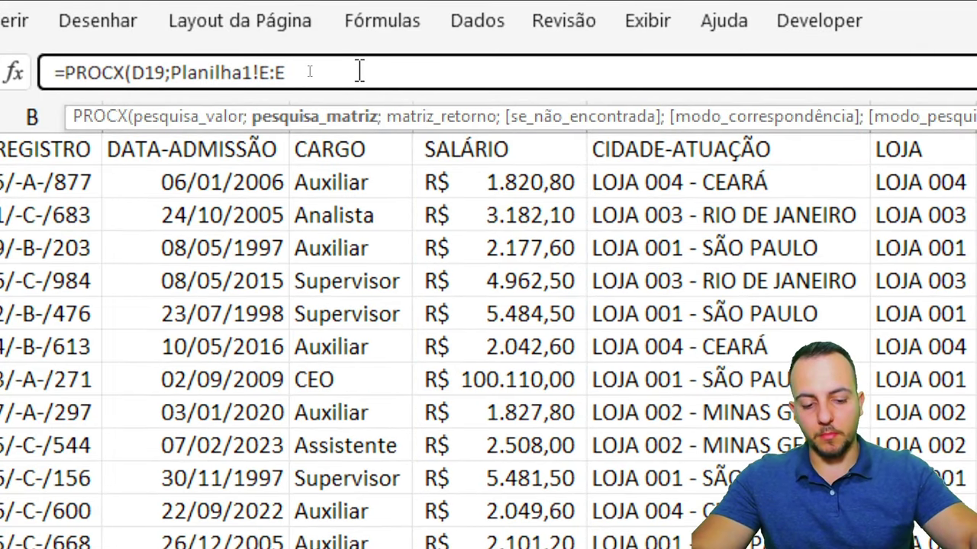
type(";")
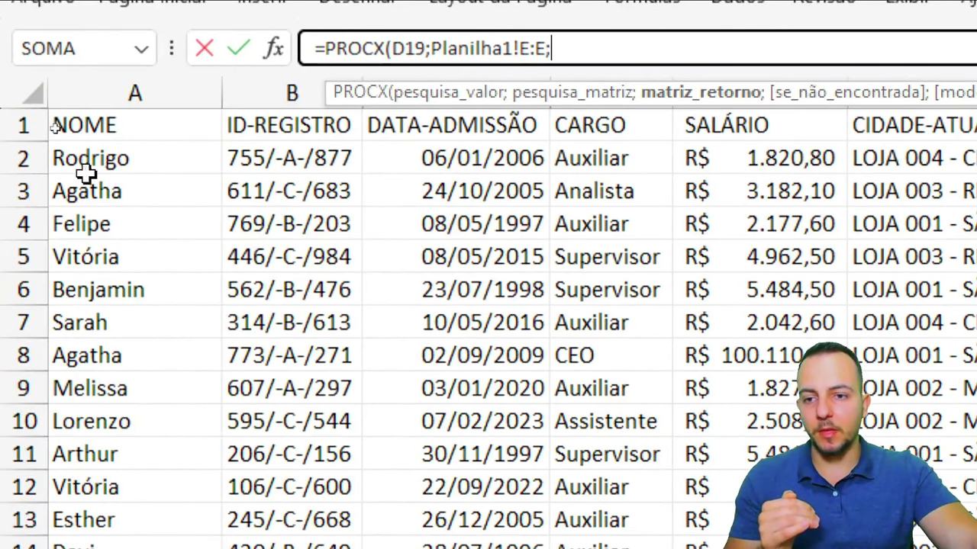
left_click(176, 91)
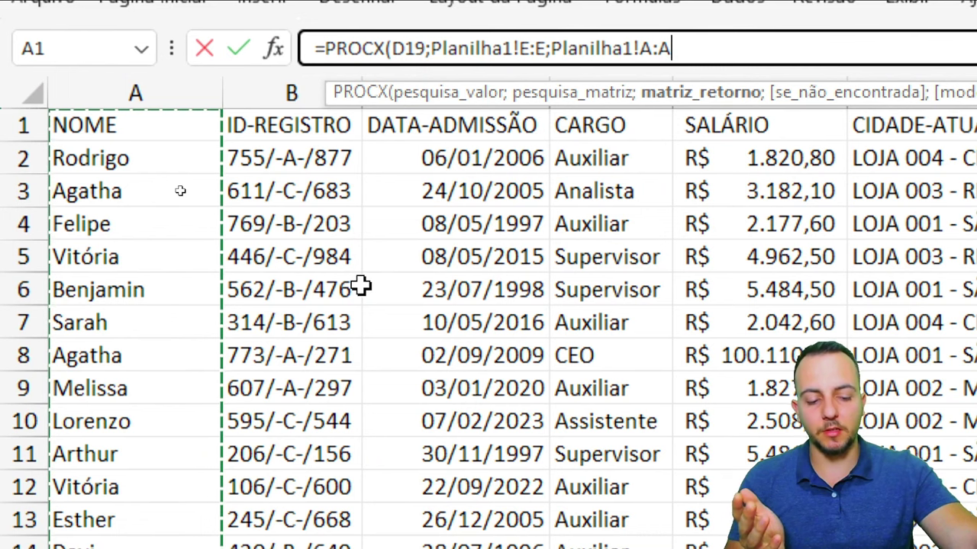
key("ctrl+Page_Down")
key("Return")
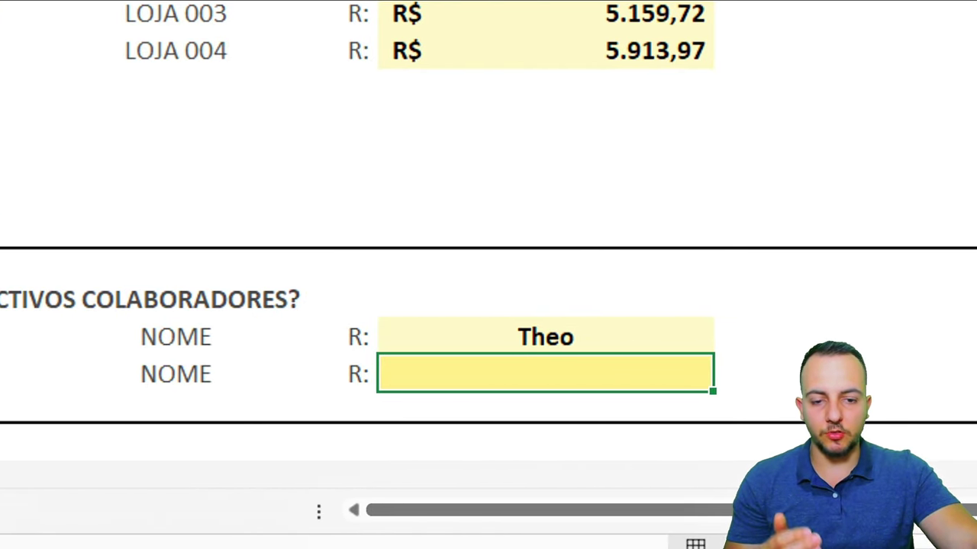
Step: Fill the PROCX formula down to the MENOR row's NOME cell and check the copied formula's references
left_click(664, 345)
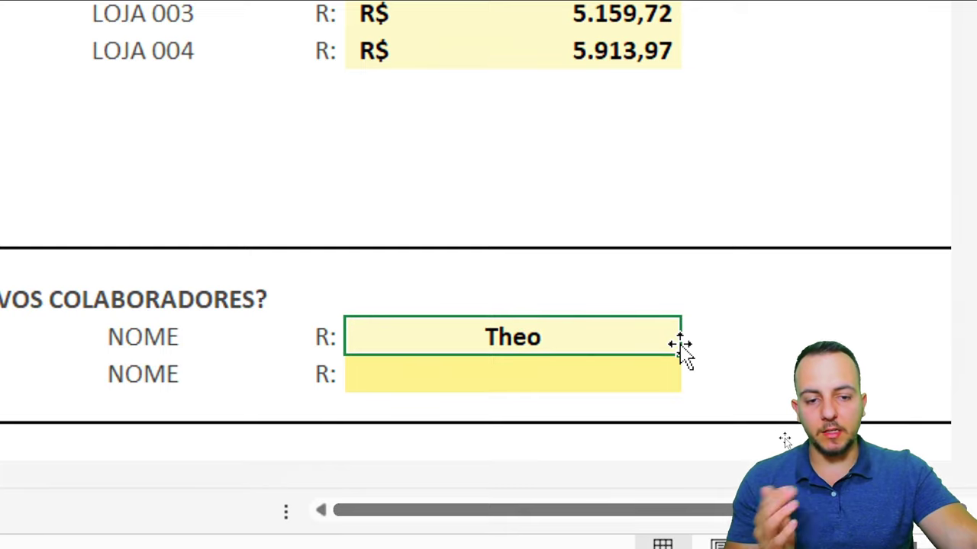
left_click_drag(682, 352, 634, 379)
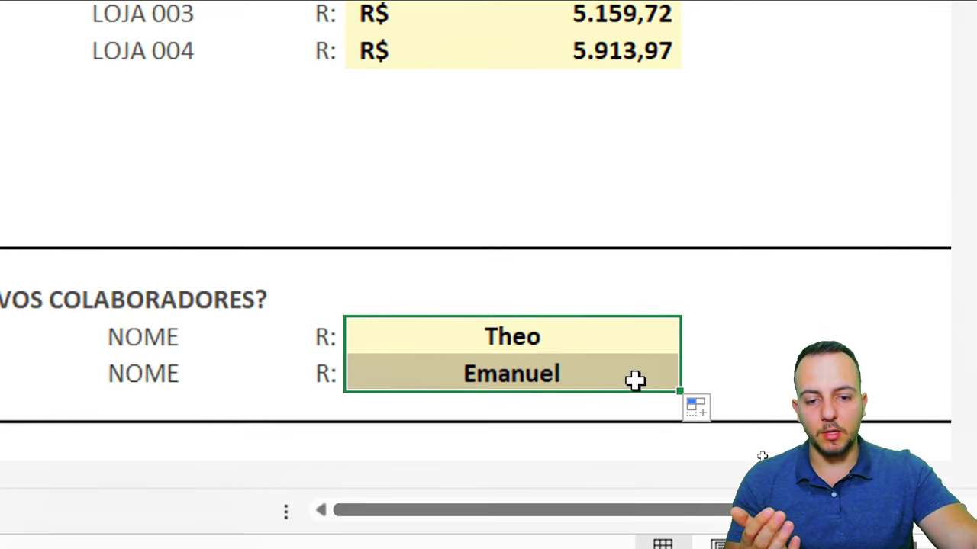
left_click(634, 379)
double_click(602, 366)
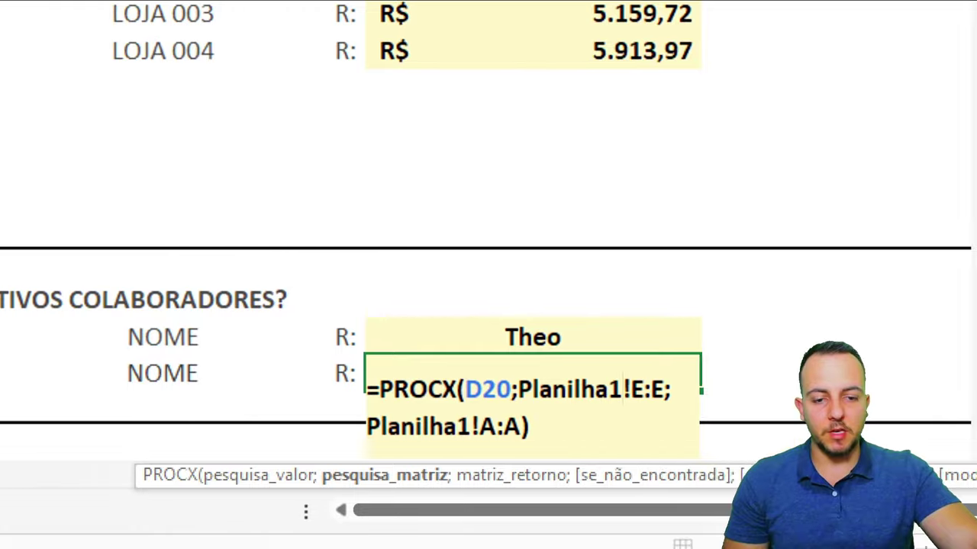
key("ctrl+Return")
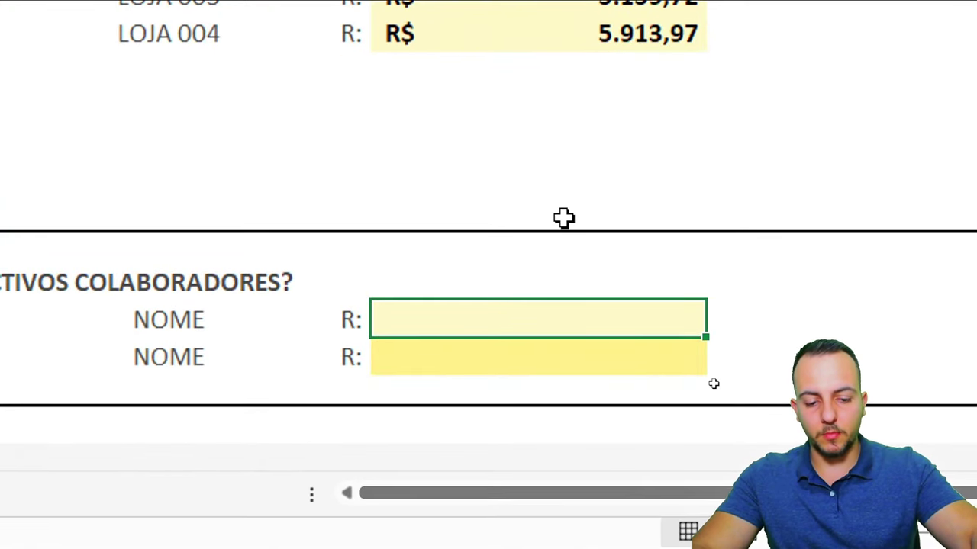
Step: Start an ÍNDICE formula in the MAIOR row's NOME cell with Planilha1's column A:A as the matriz argument
type("=ÍNDICE")
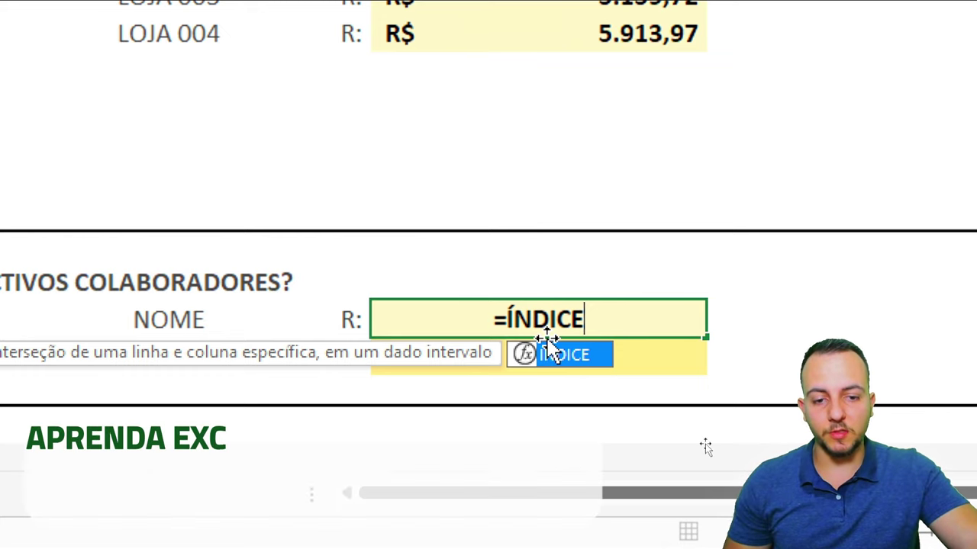
double_click(562, 355)
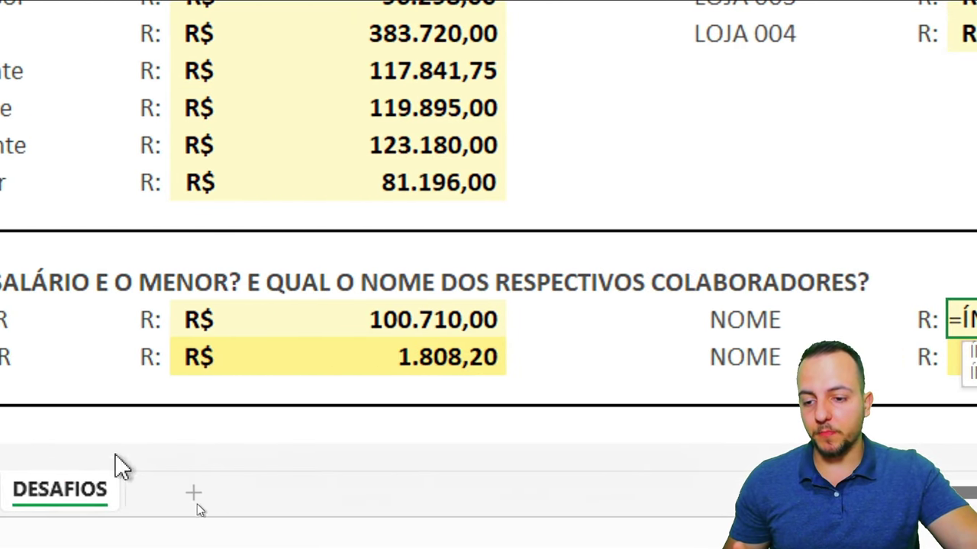
left_click(122, 492)
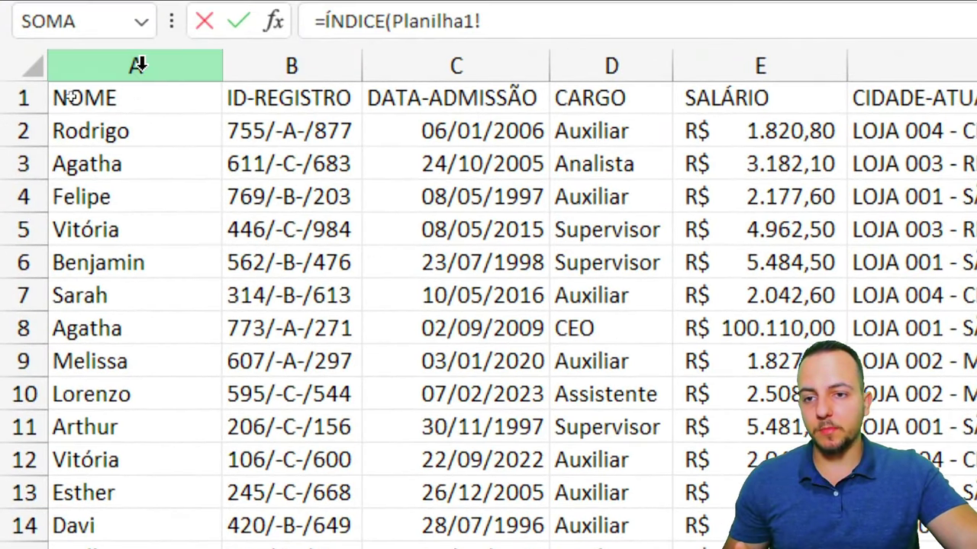
left_click(136, 21)
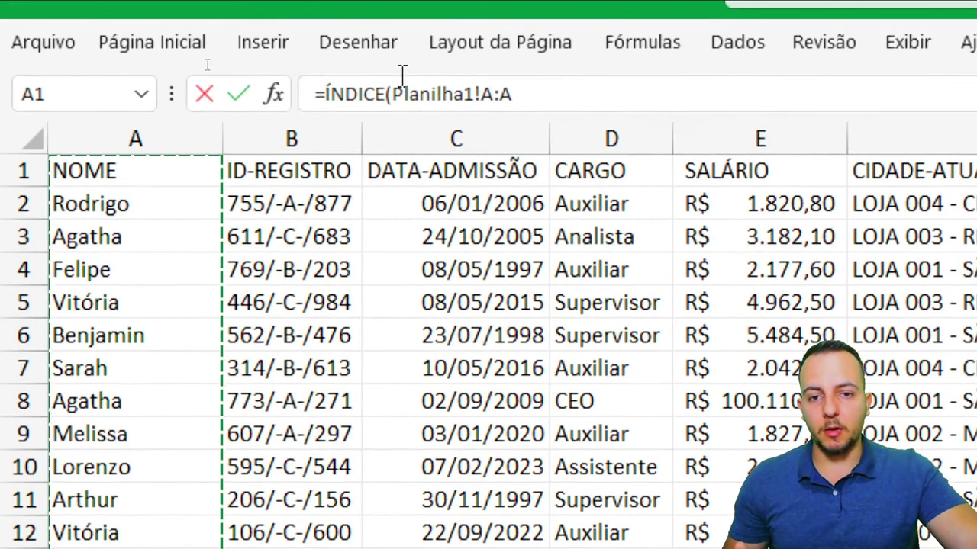
left_click(551, 93)
type(";")
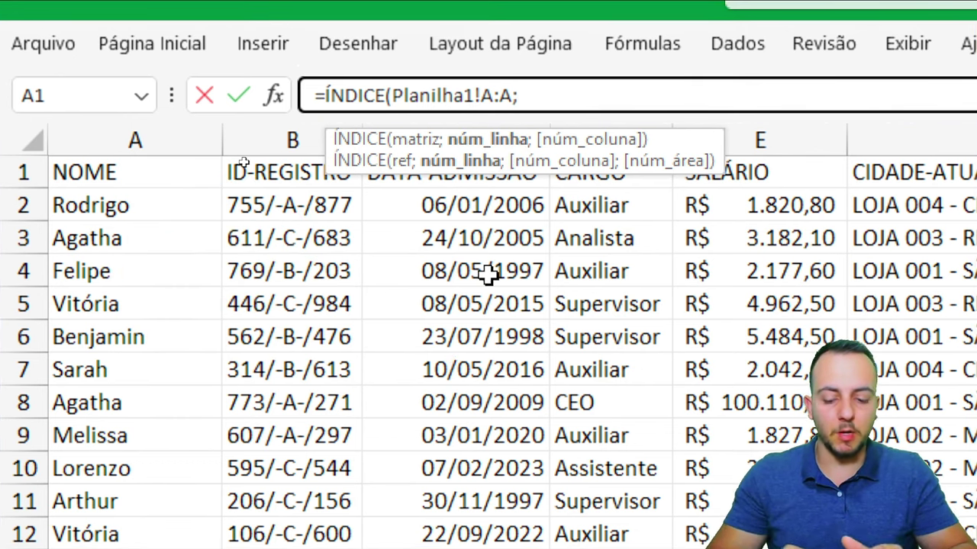
Step: Nest CORRESP as ÍNDICE's núm_linha argument, using the MAIOR salary cell D19 on DESAFIOS as valor_procurado
type("CORRESP")
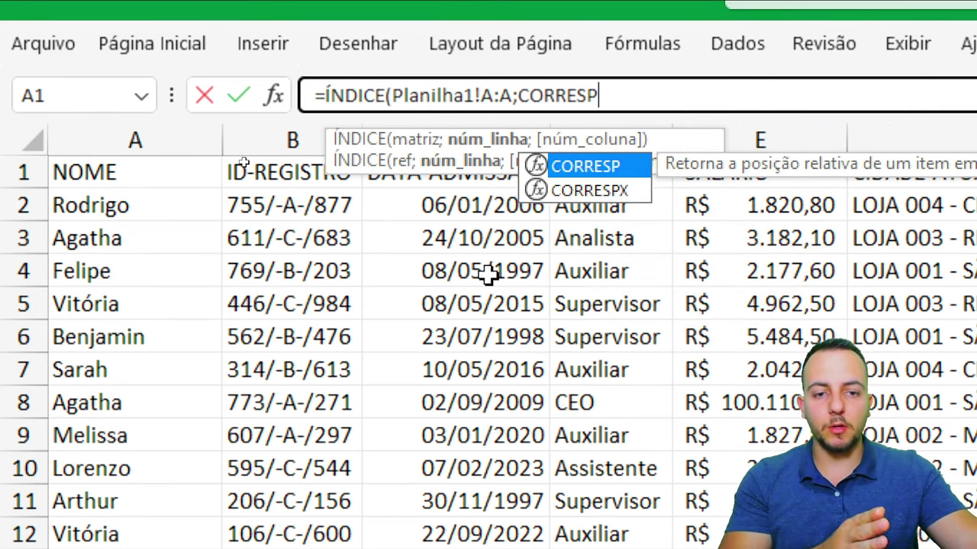
double_click(559, 168)
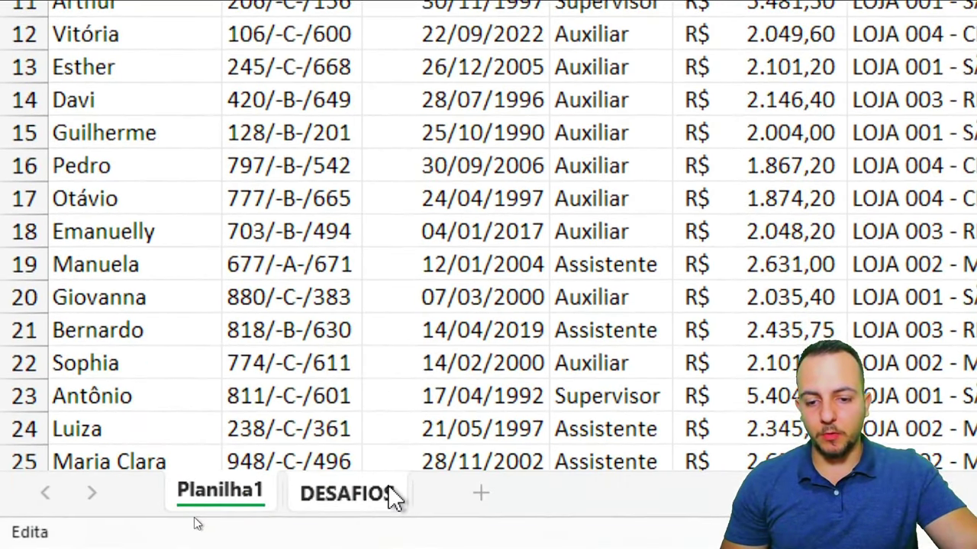
left_click(389, 493)
left_click(496, 318)
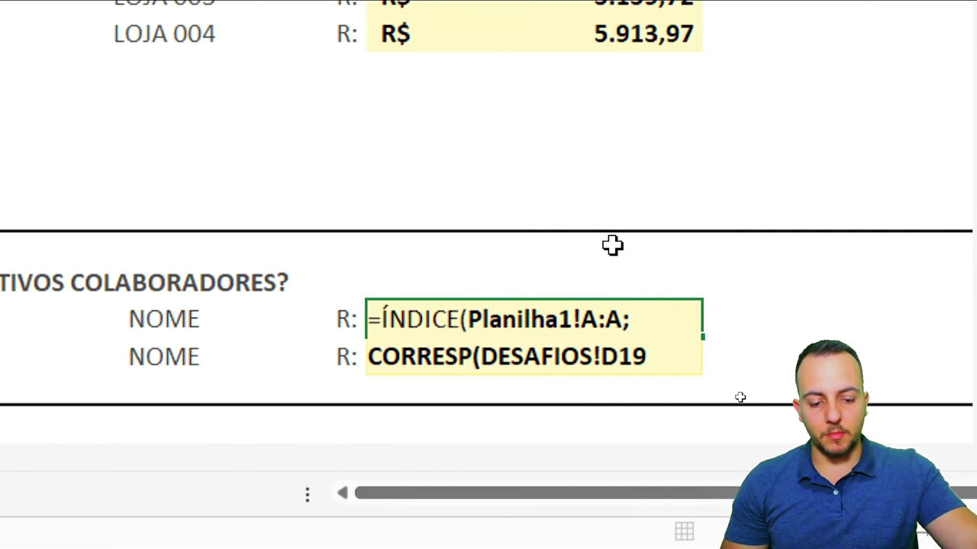
type(";")
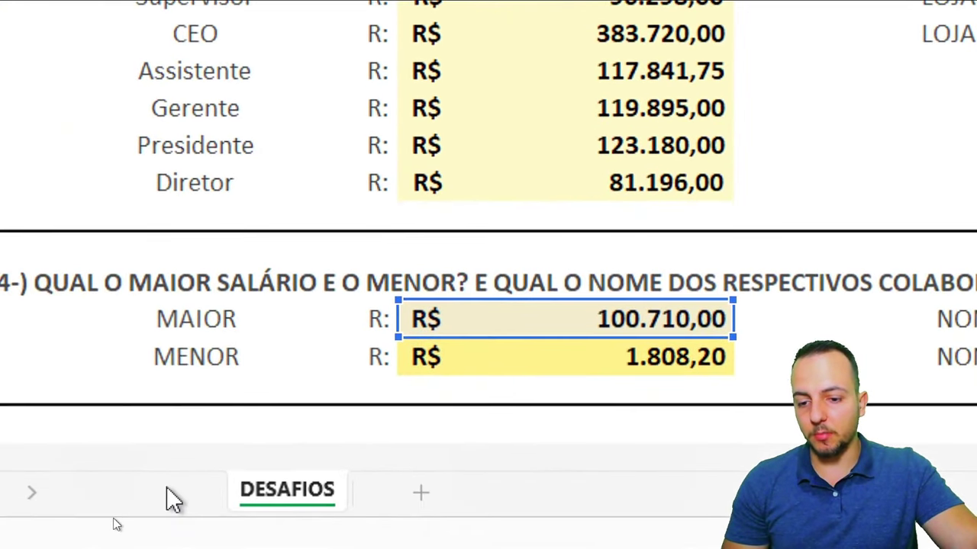
Step: Set CORRESP's matriz_procurada to the SALÁRIO column E:E on Planilha1
left_click(169, 492)
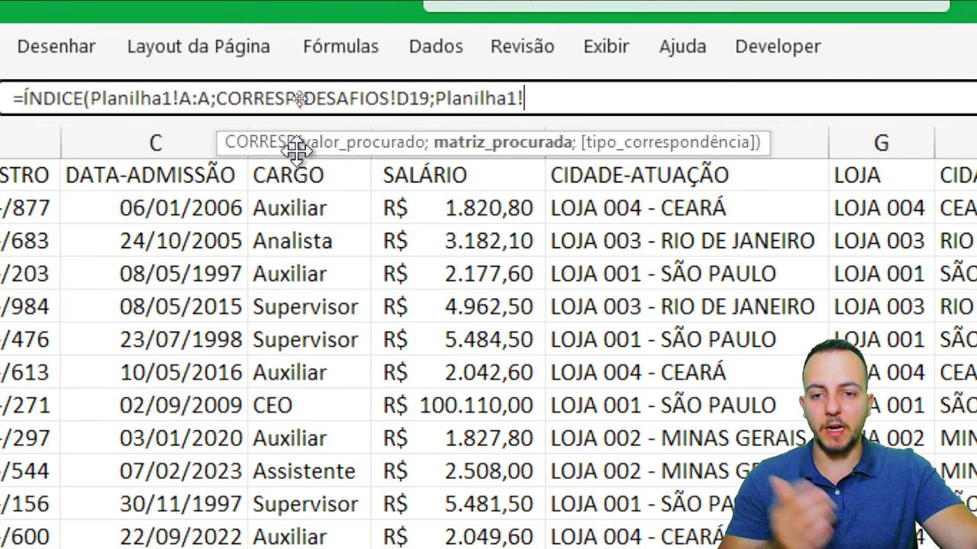
left_click_drag(295, 149, 0, 130)
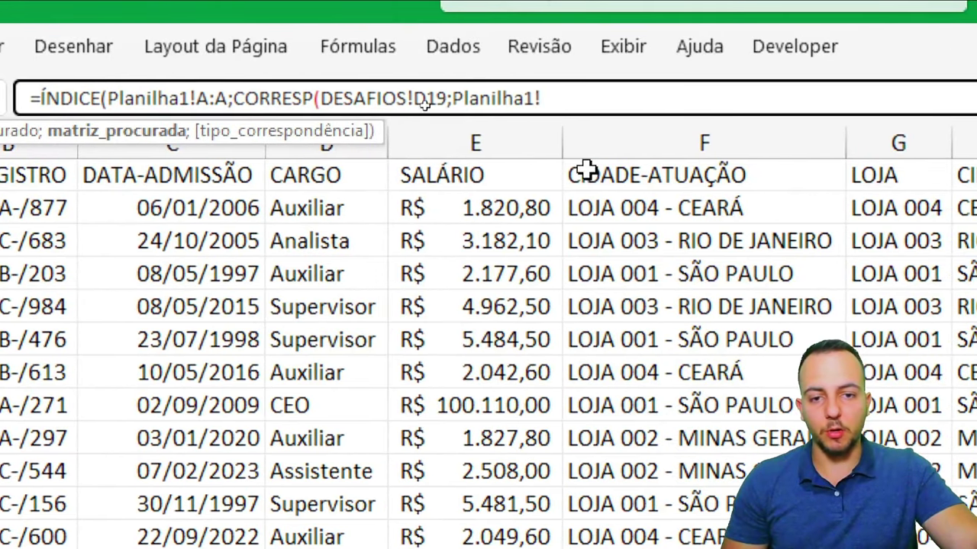
left_click(602, 143)
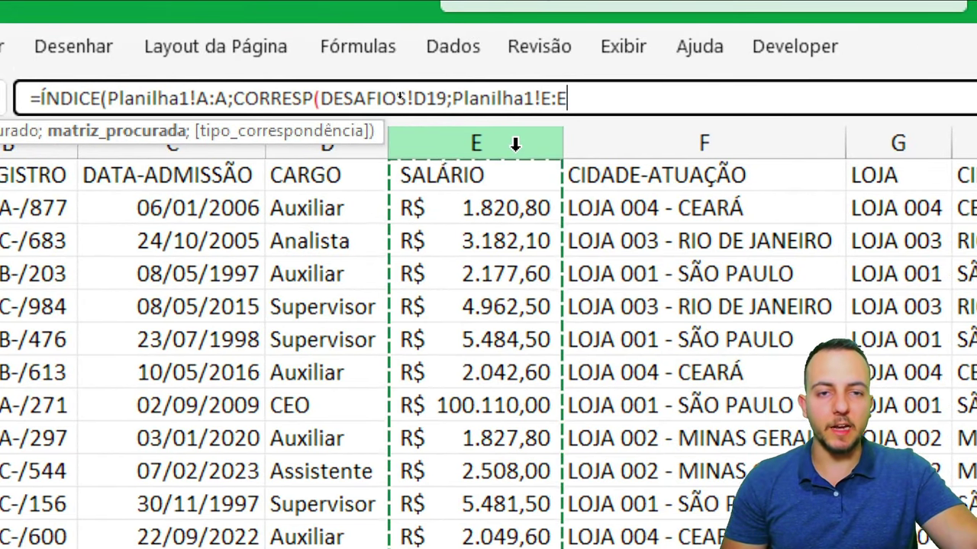
Step: Set CORRESP's match type to 0 - Correspondência exata, close both functions and enter the formula
type(";")
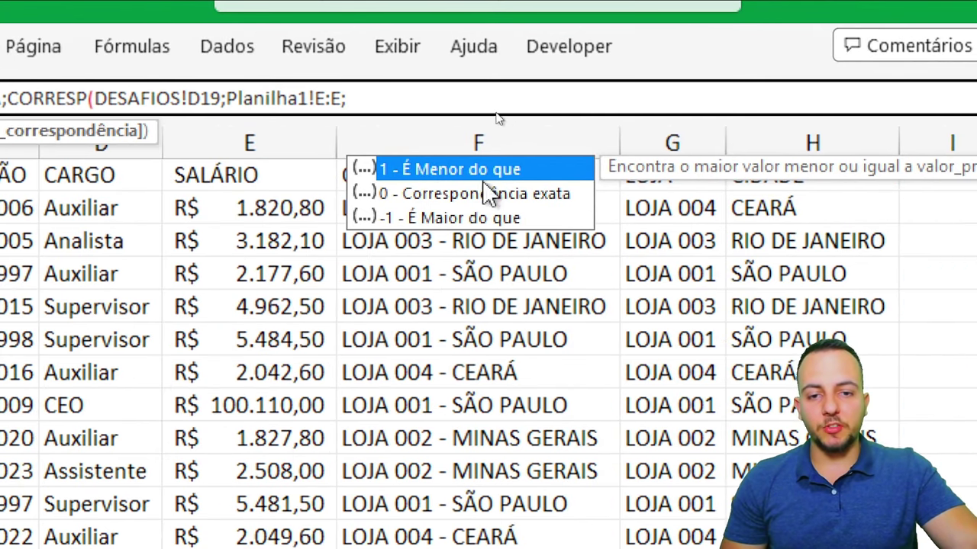
left_click(514, 200)
left_click(455, 217)
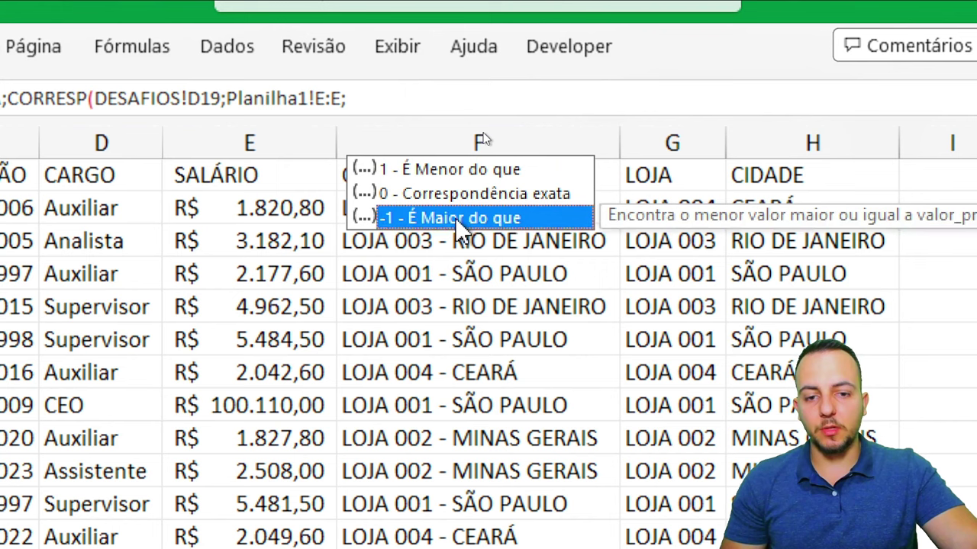
left_click(463, 199)
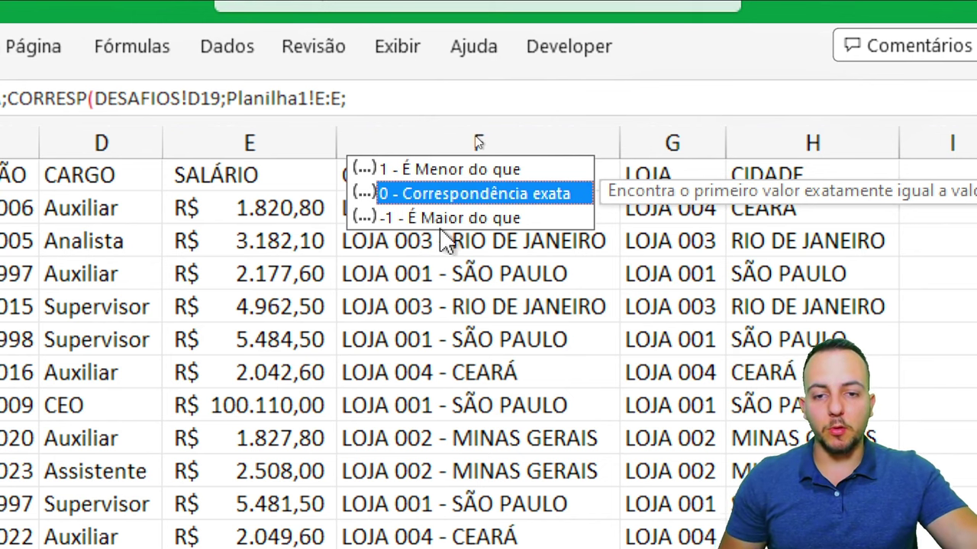
double_click(410, 195)
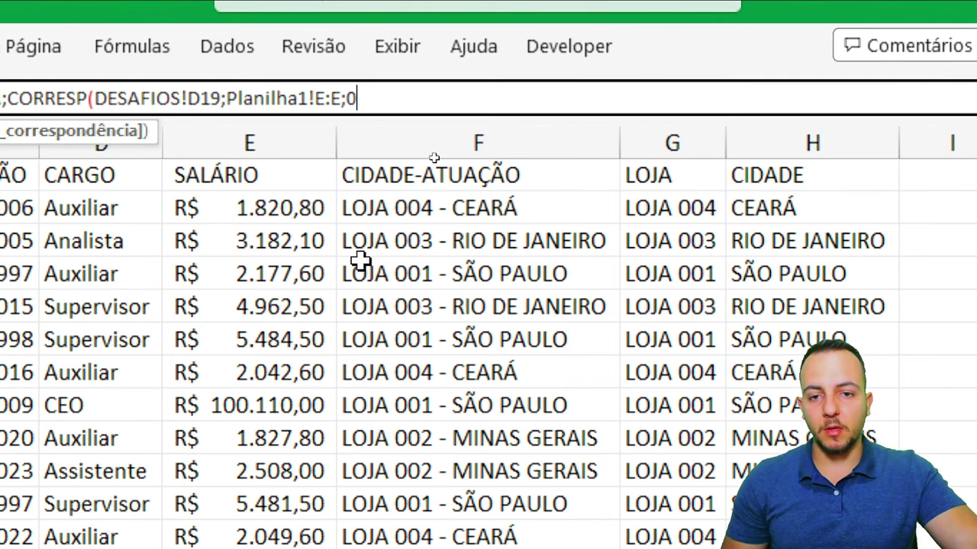
type(")")
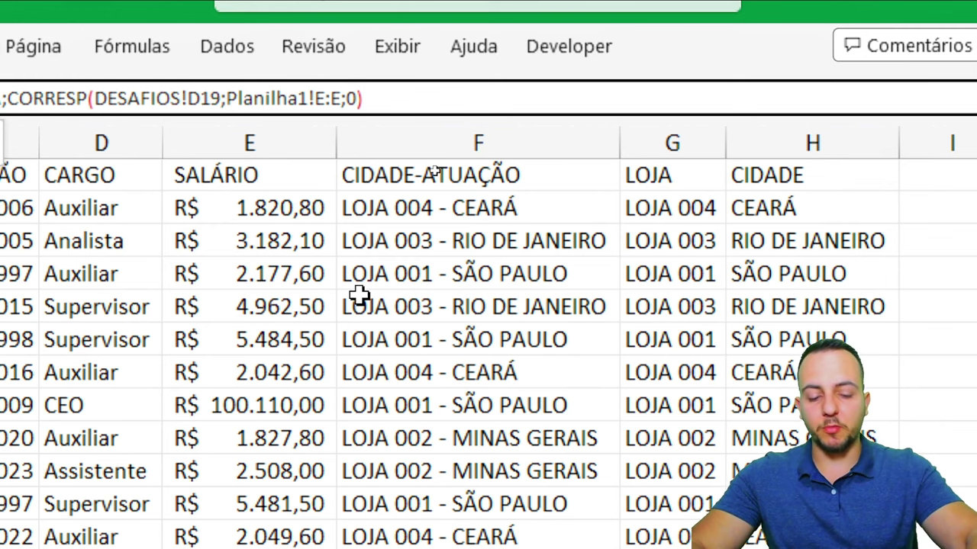
type(")")
key("Return")
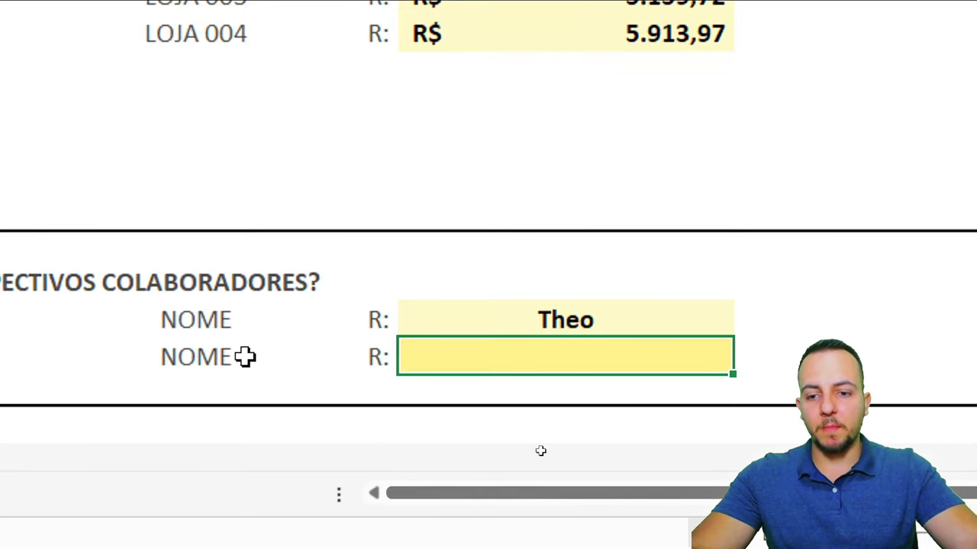
Step: Fill the ÍNDICE and CORRESP formula down to the MENOR row's NOME cell and glance back at Planilha1's data
left_click_drag(239, 321, 621, 318)
left_click(637, 319)
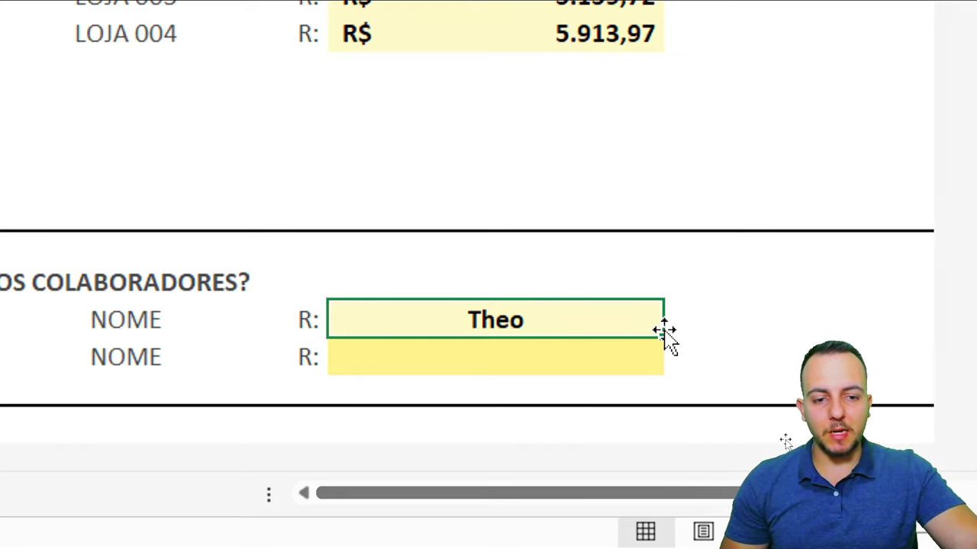
left_click_drag(663, 335, 663, 375)
left_click(634, 359)
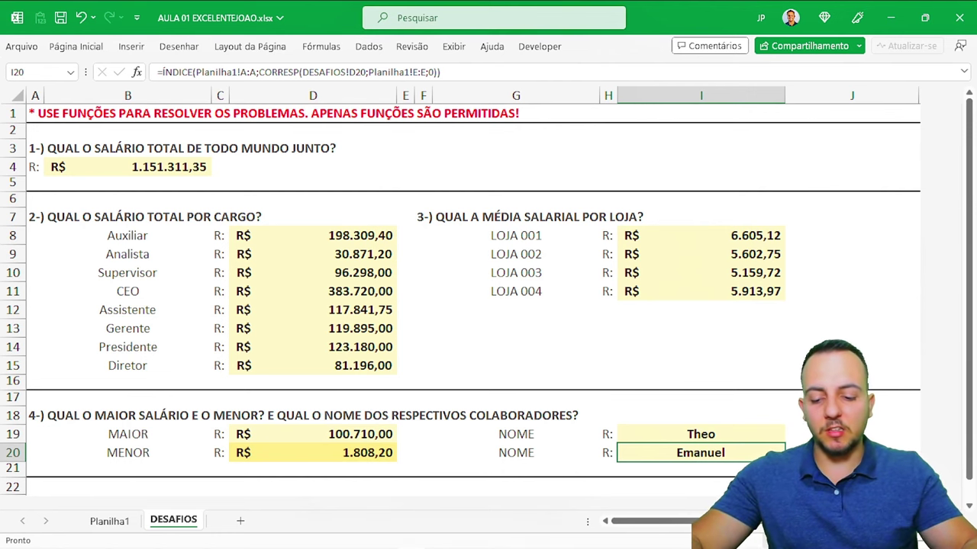
key("ctrl+Page_Up")
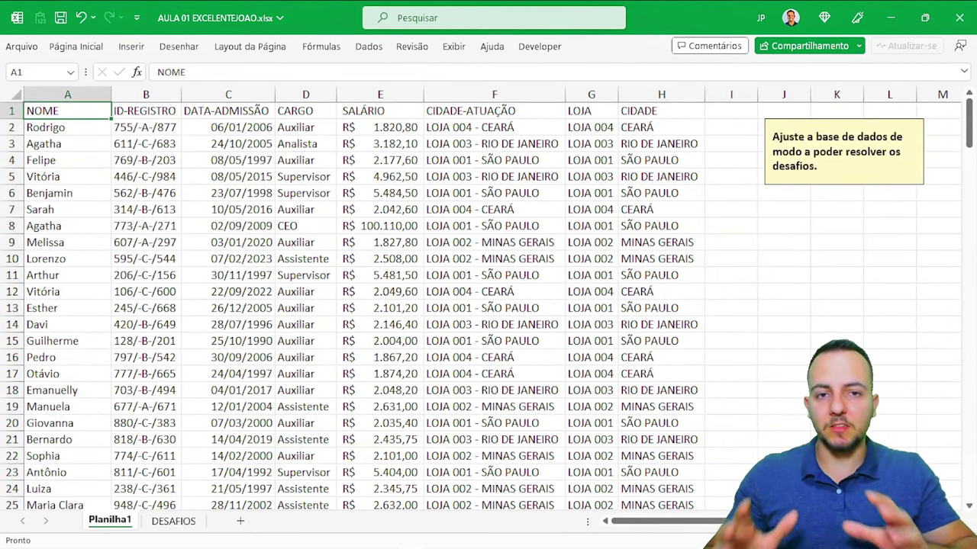
key("ctrl+Page_Down")
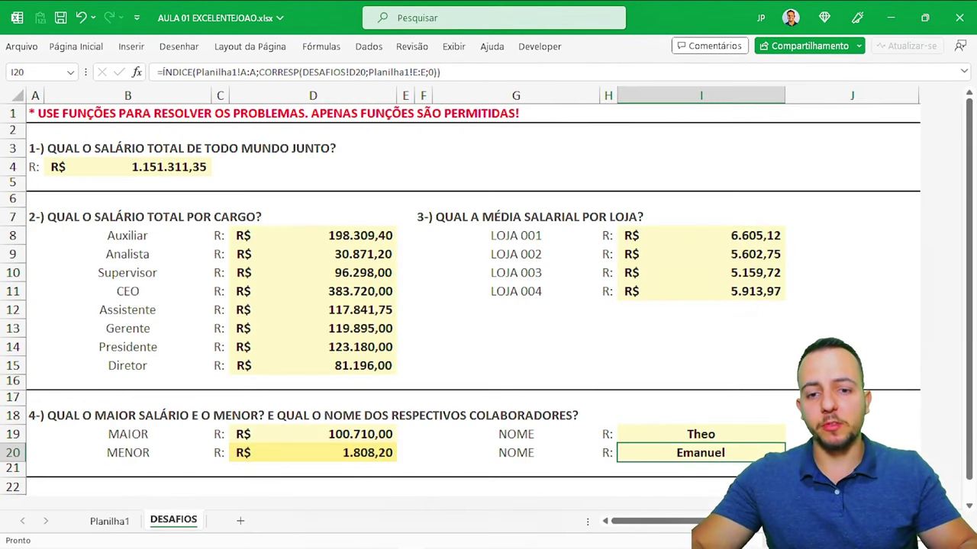